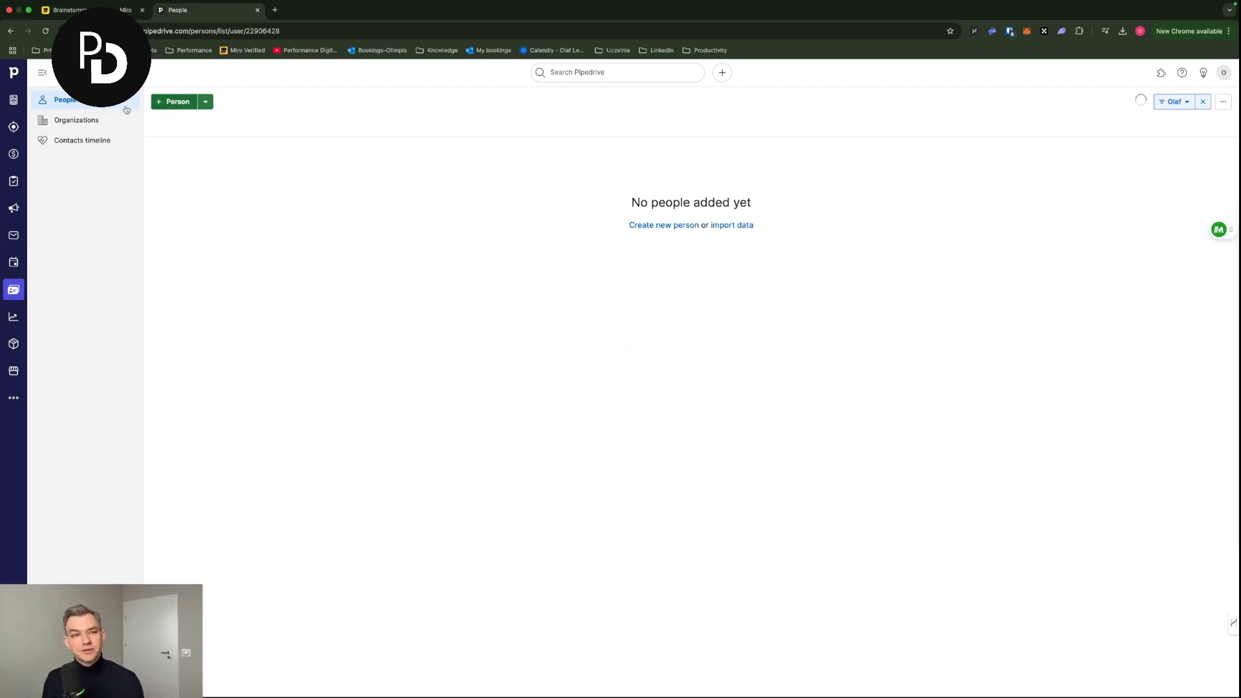
- Add a new person by first name, linked to a newly added organization, and save it
left_click(162, 102)
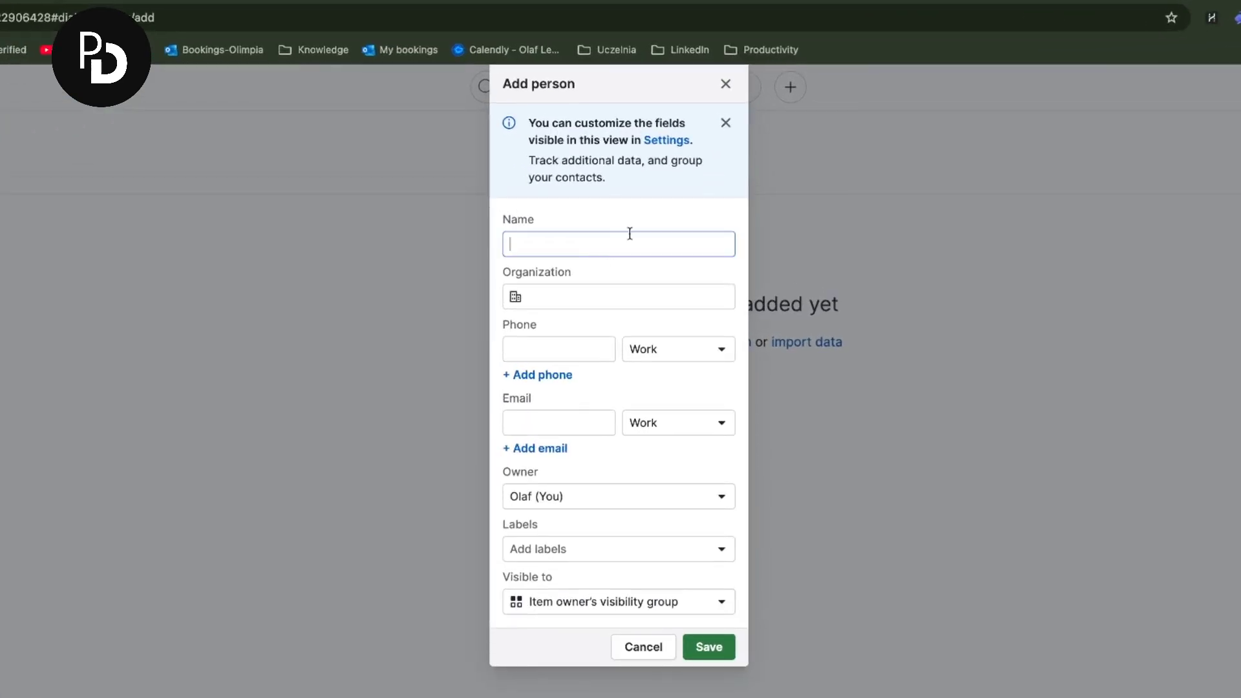
type("Olaf")
left_click(661, 285)
type("Olaf's business")
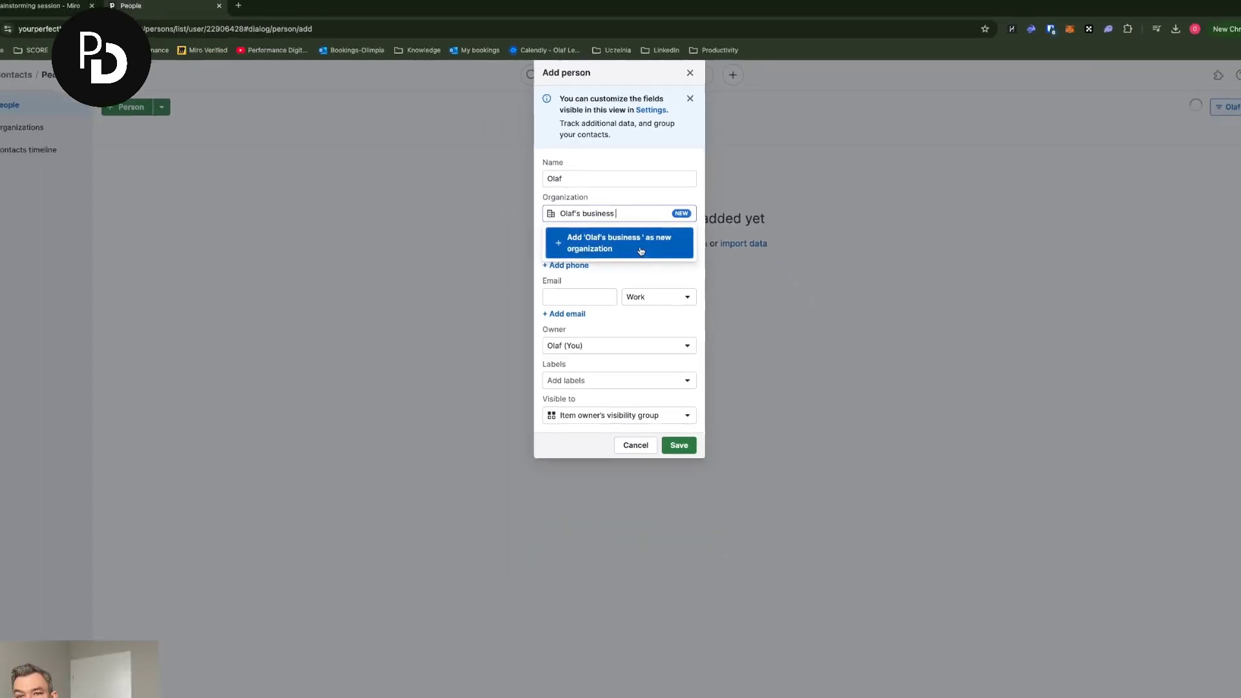
left_click(705, 621)
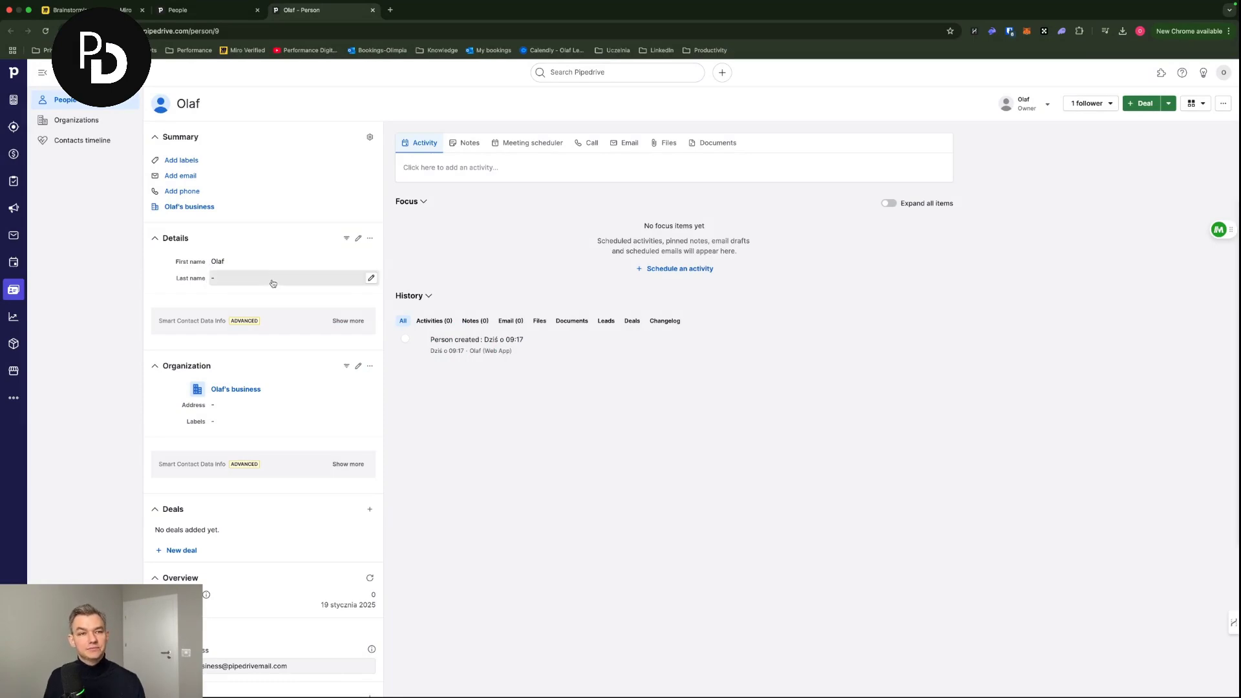
- Add the person's work email address and work phone number in the Summary
left_click(192, 177)
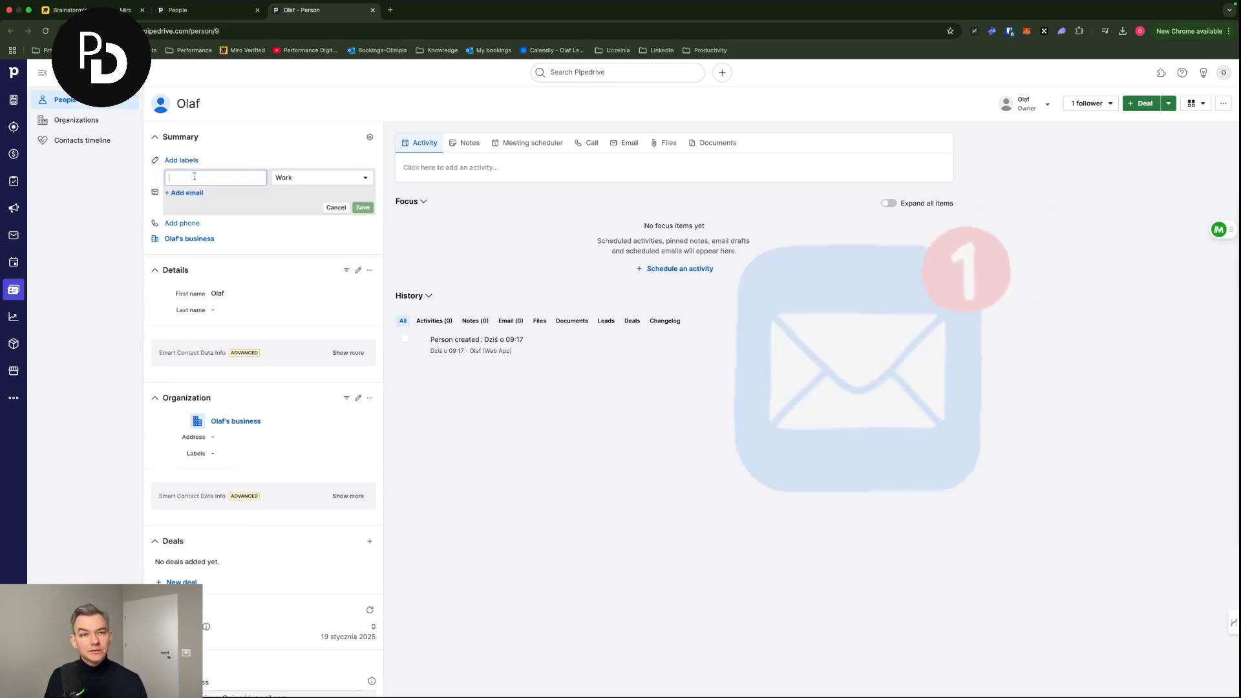
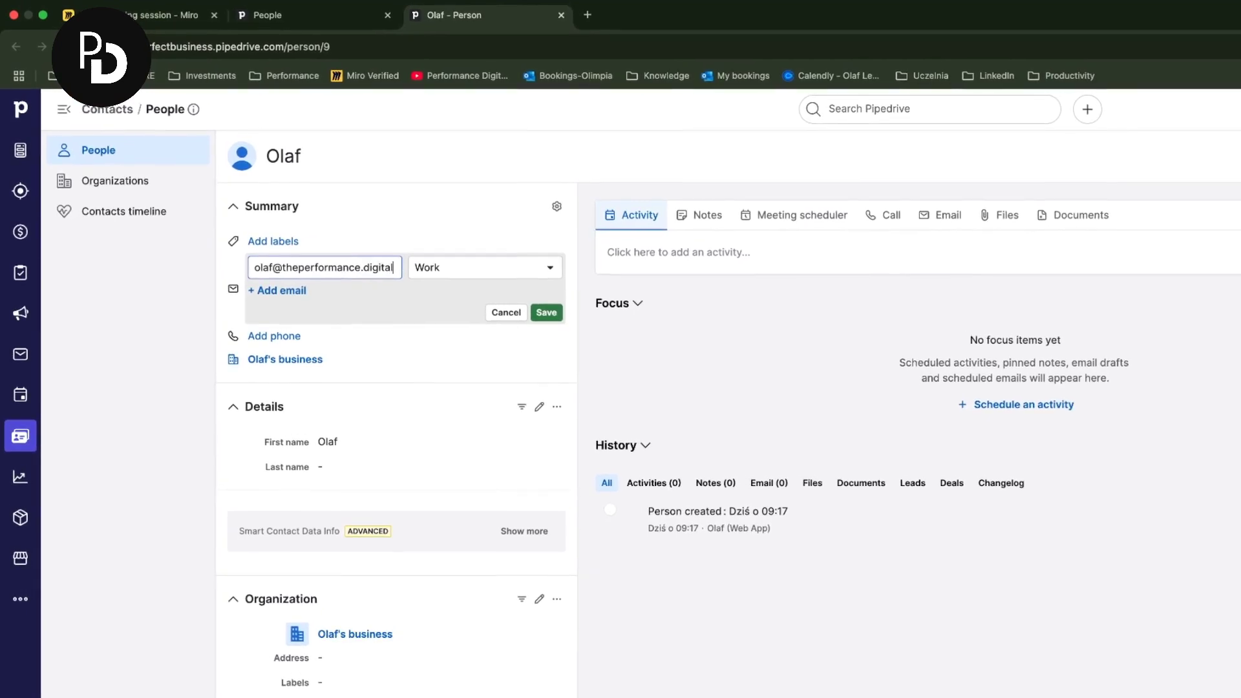
left_click(546, 312)
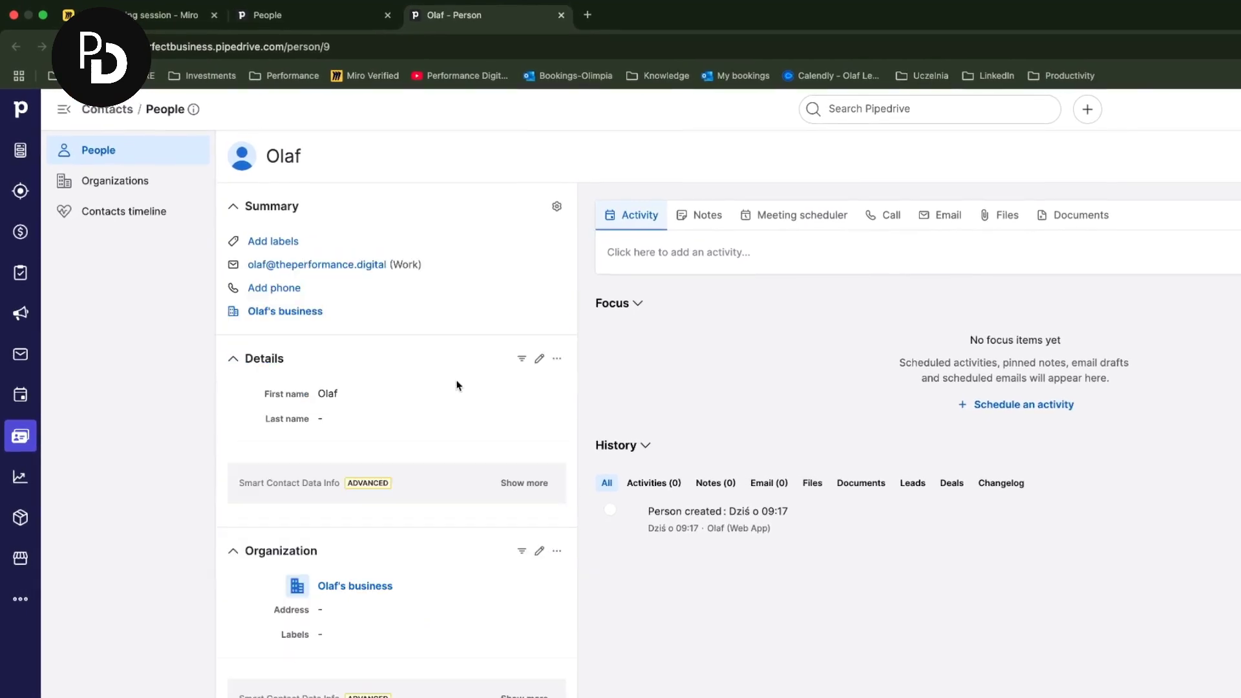
left_click(302, 288)
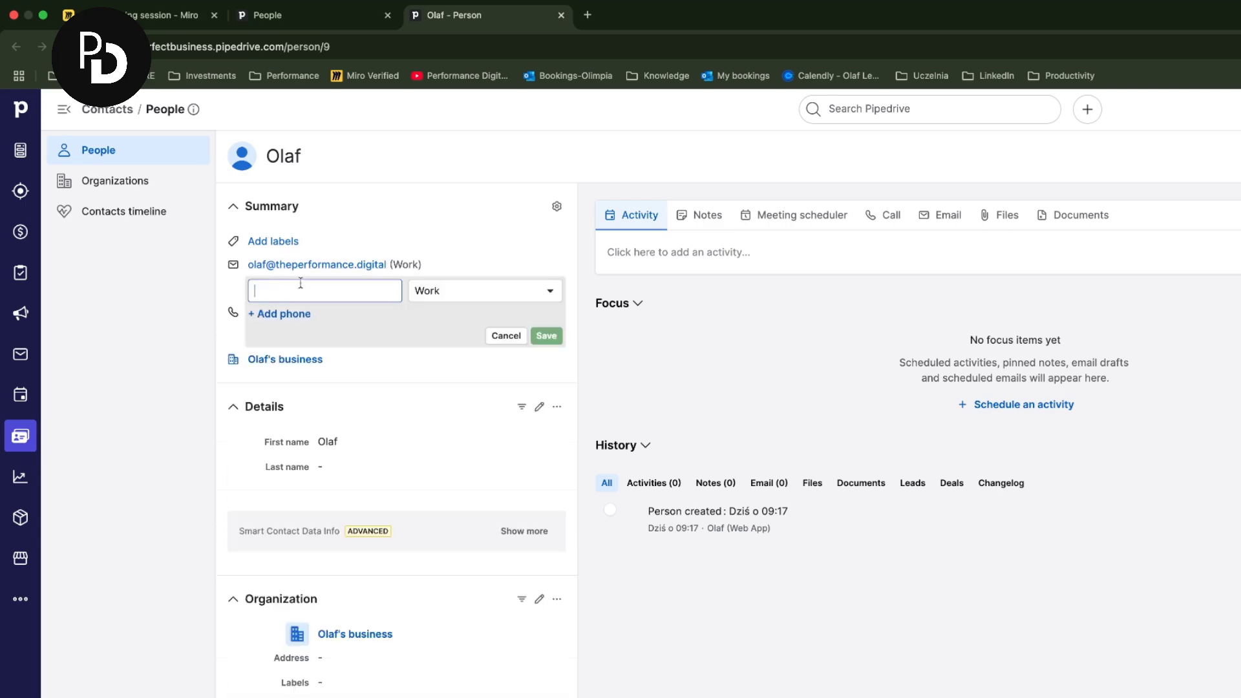
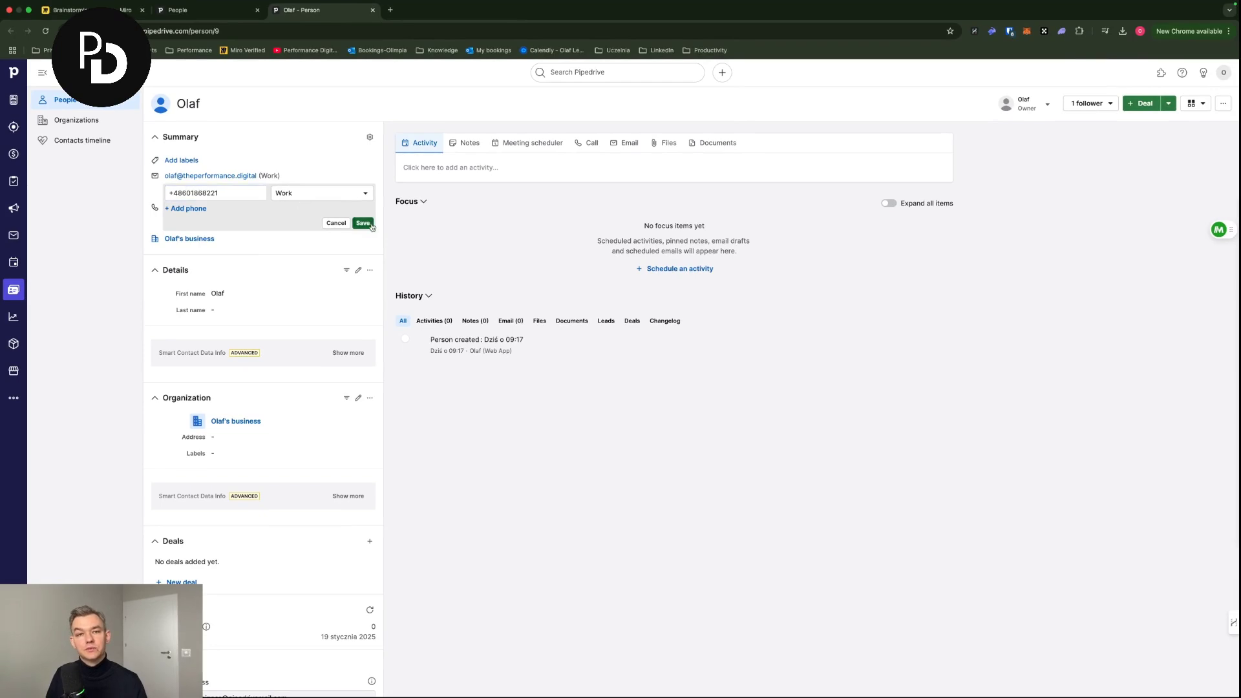
key("Return")
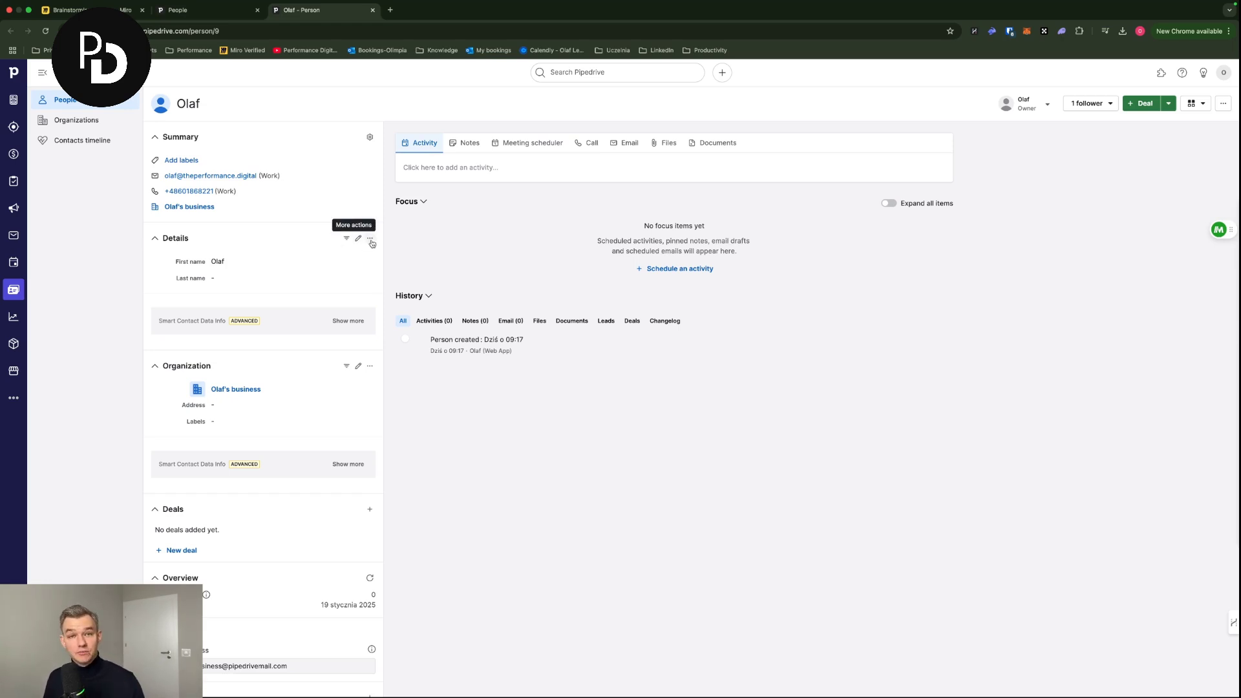
- Open field customization for the person's Details section
left_click(370, 240)
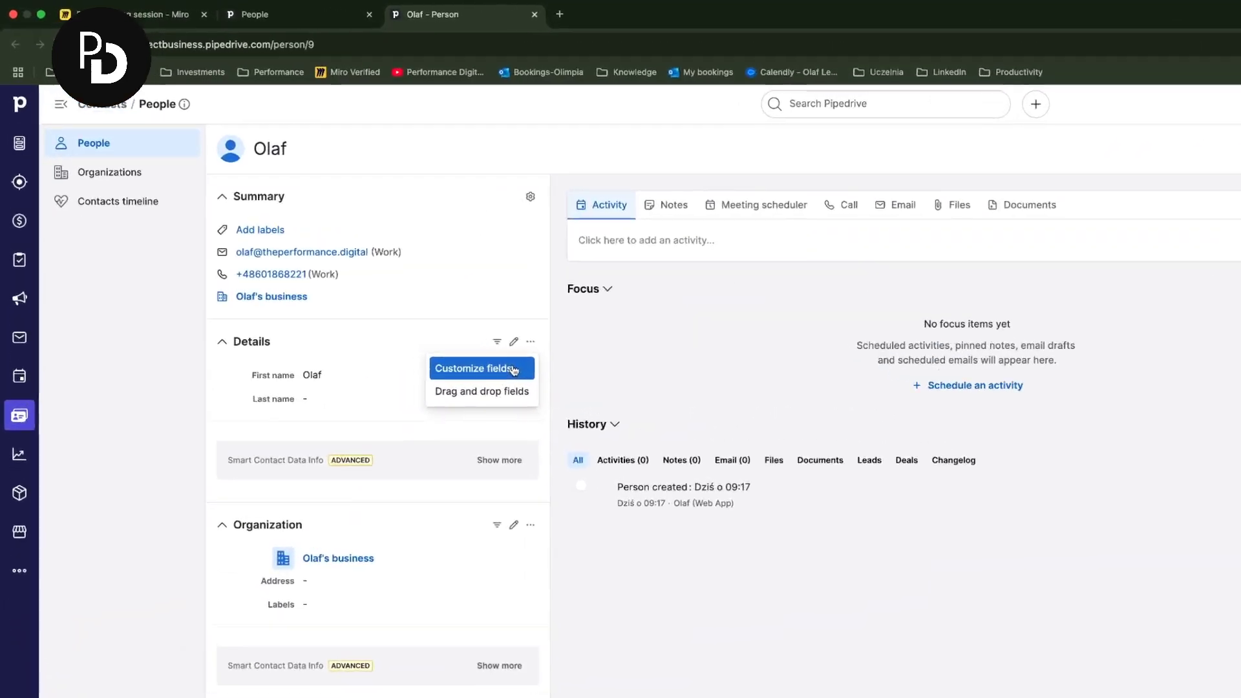
left_click(514, 369)
scroll(342, 437, "down", 2)
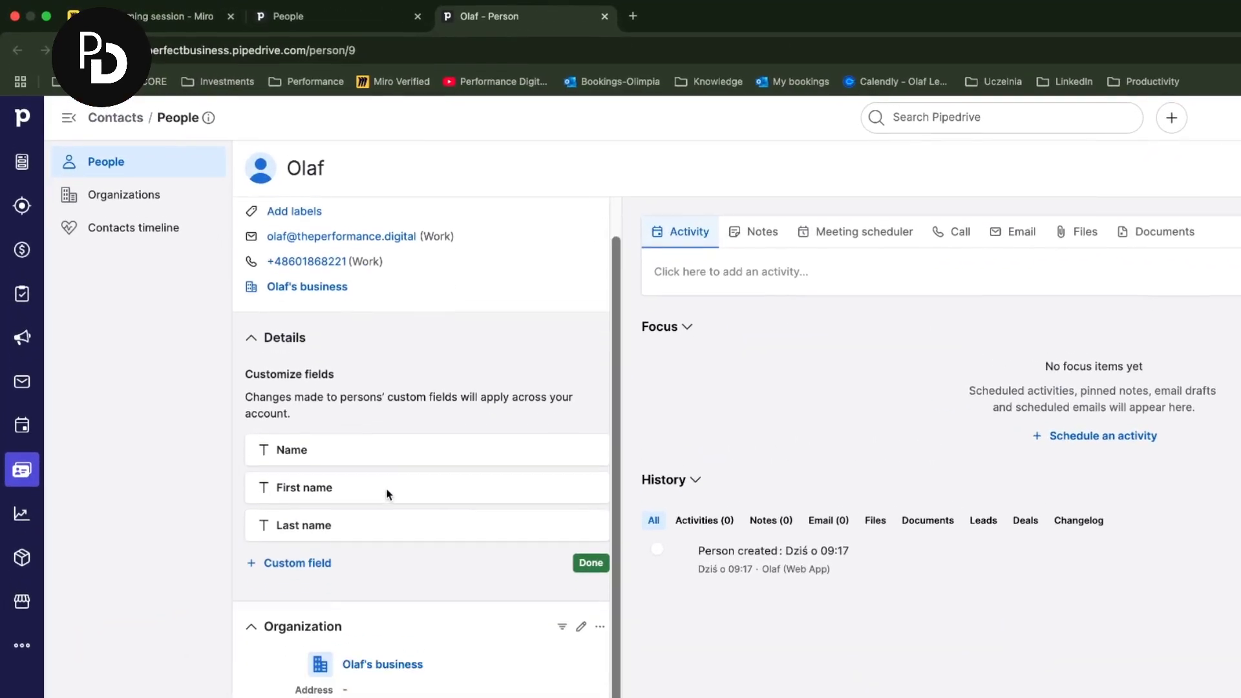
scroll(387, 494, "down", 1)
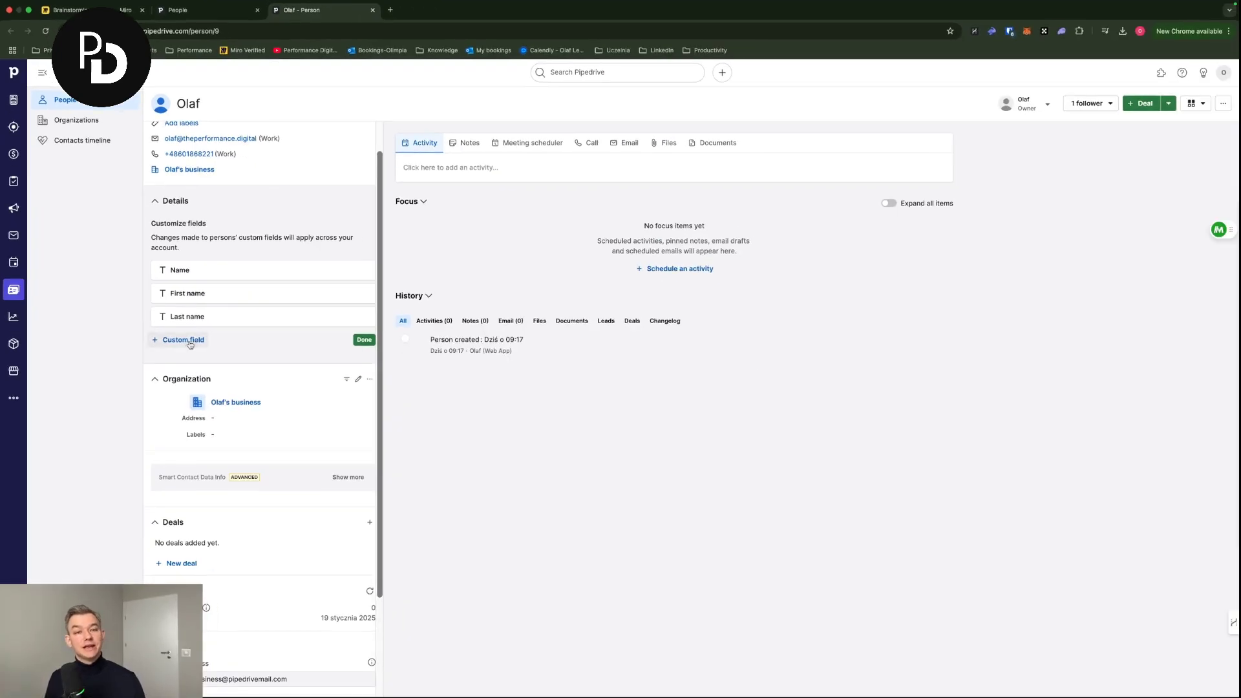
- Create a required Text custom field named 'LinkedIn profile' and save it
left_click(188, 341)
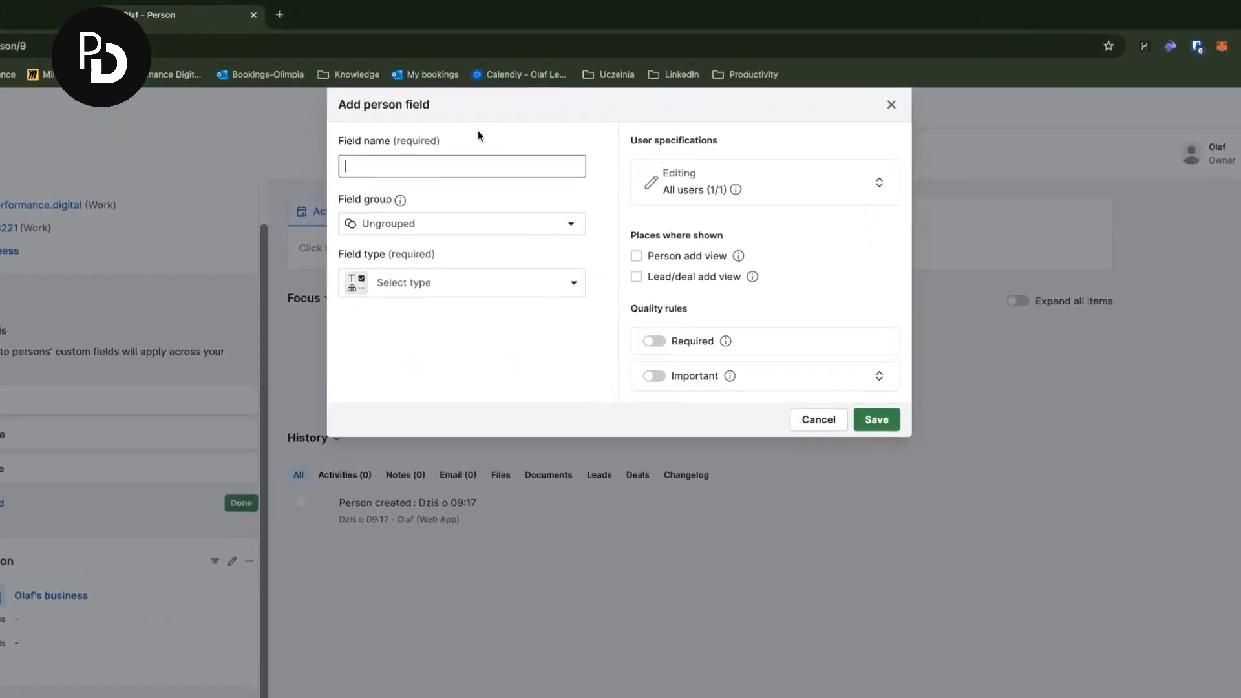
type("Linke")
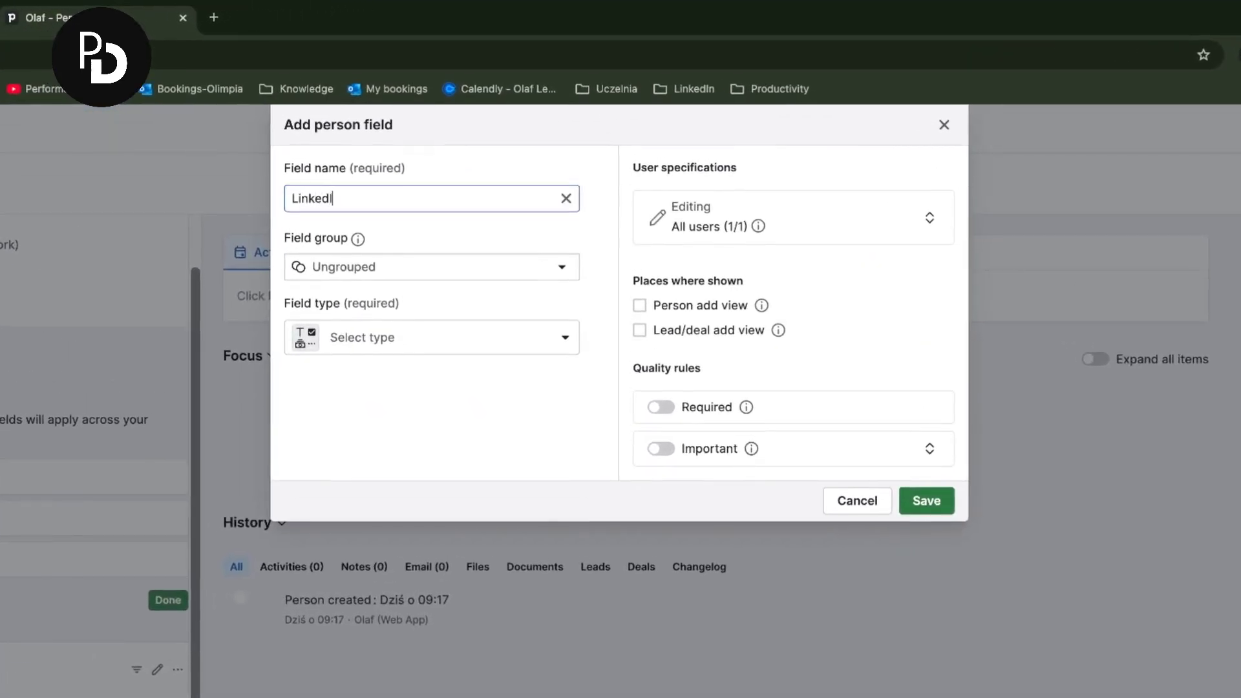
type("dIn profile")
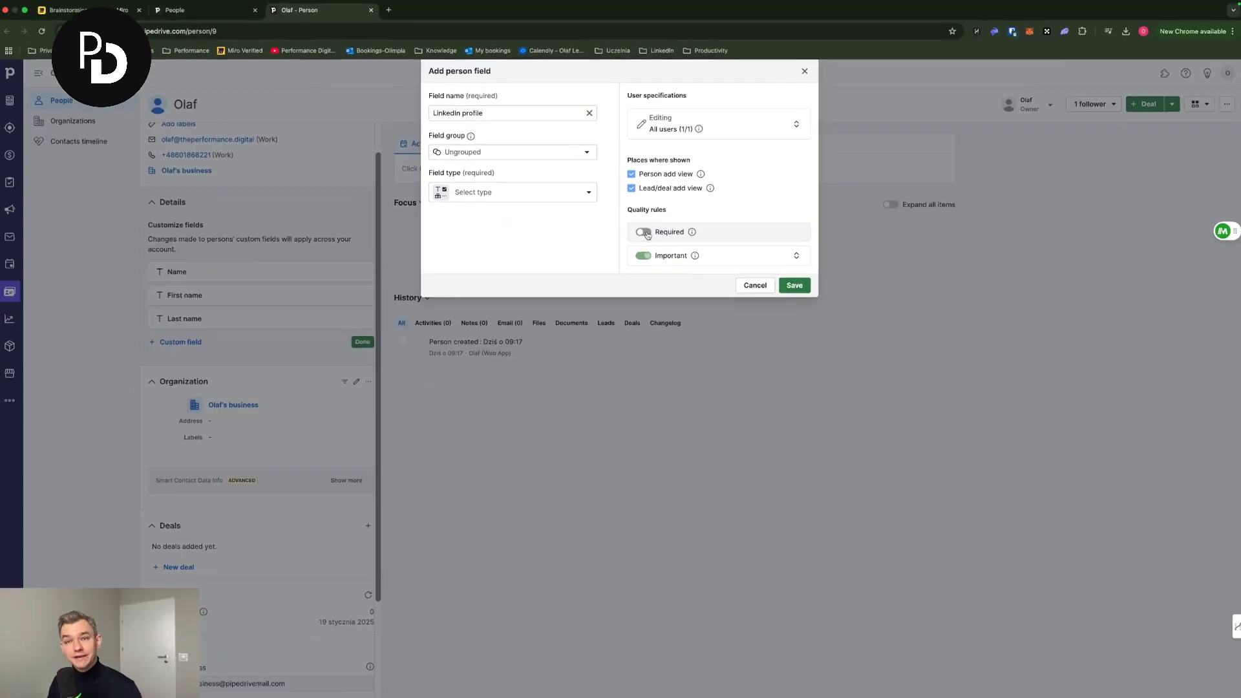
left_click(926, 500)
left_click(437, 341)
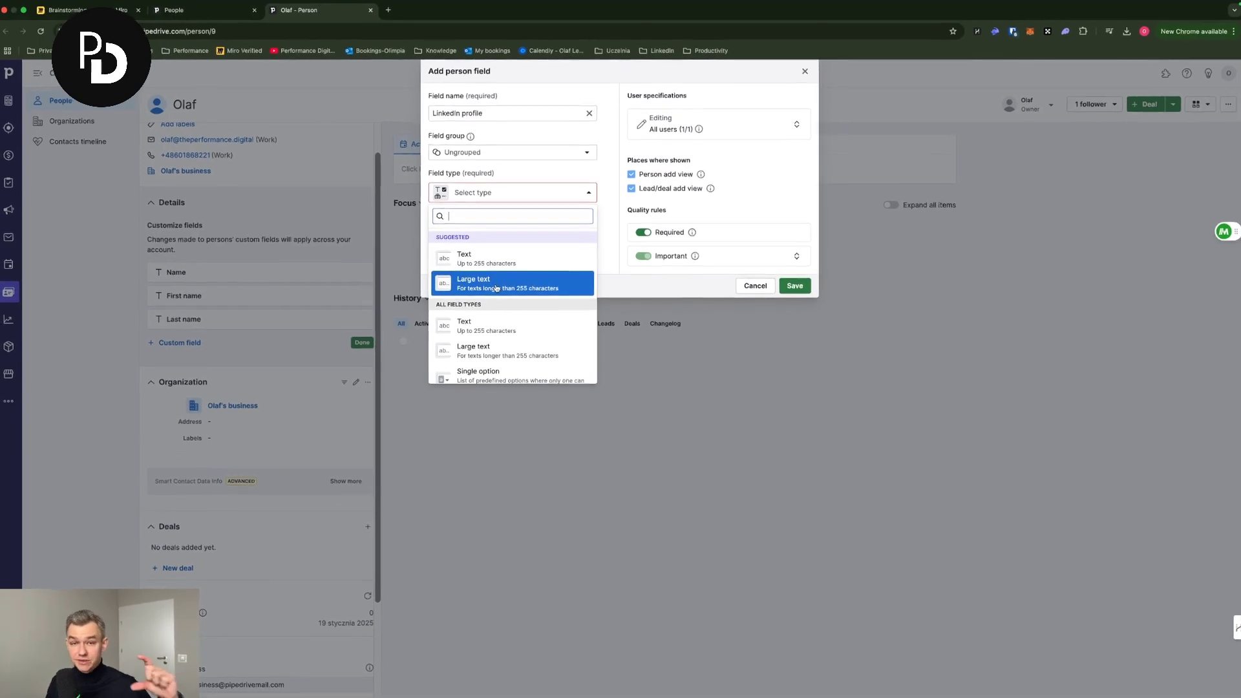
scroll(496, 287, "down", 2)
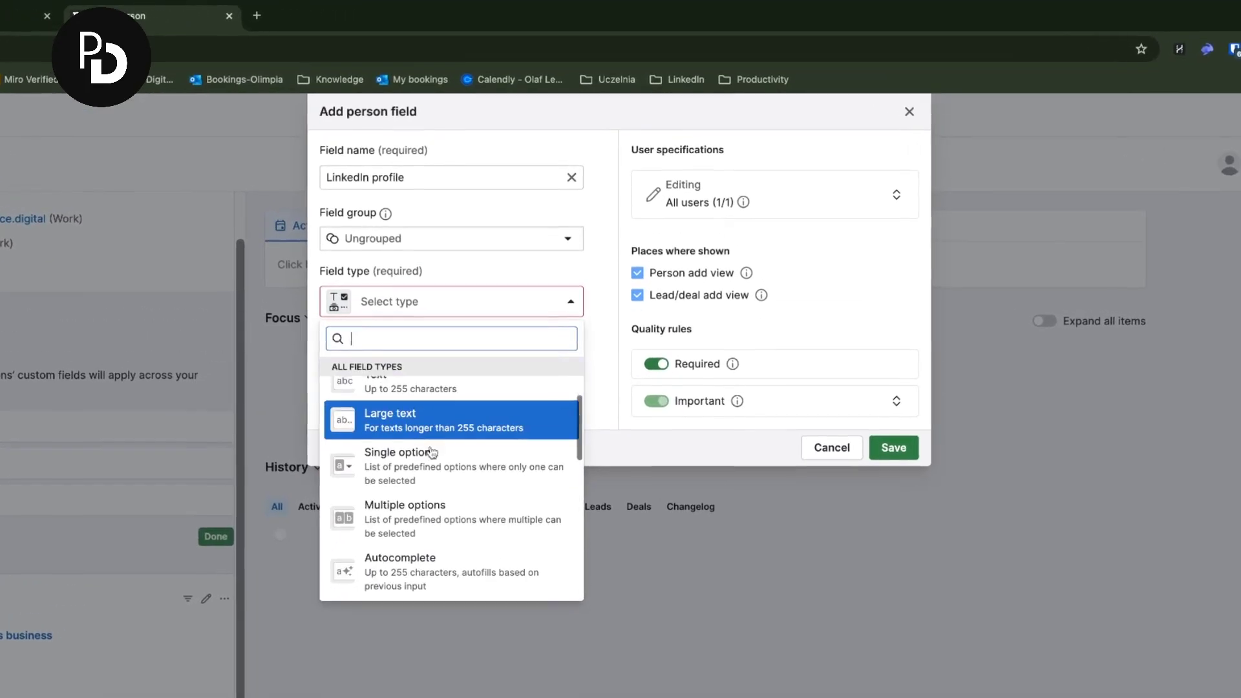
scroll(432, 451, "up", 2)
scroll(432, 450, "down", 2)
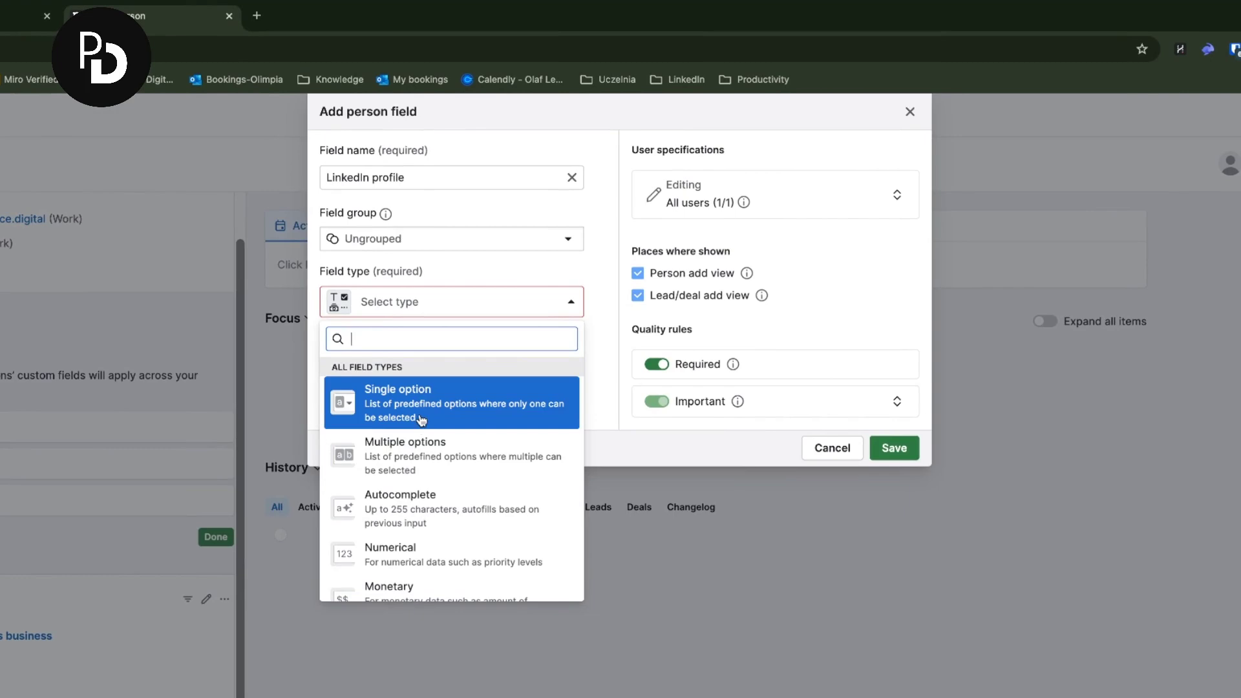
scroll(425, 423, "up", 2)
left_click(425, 419)
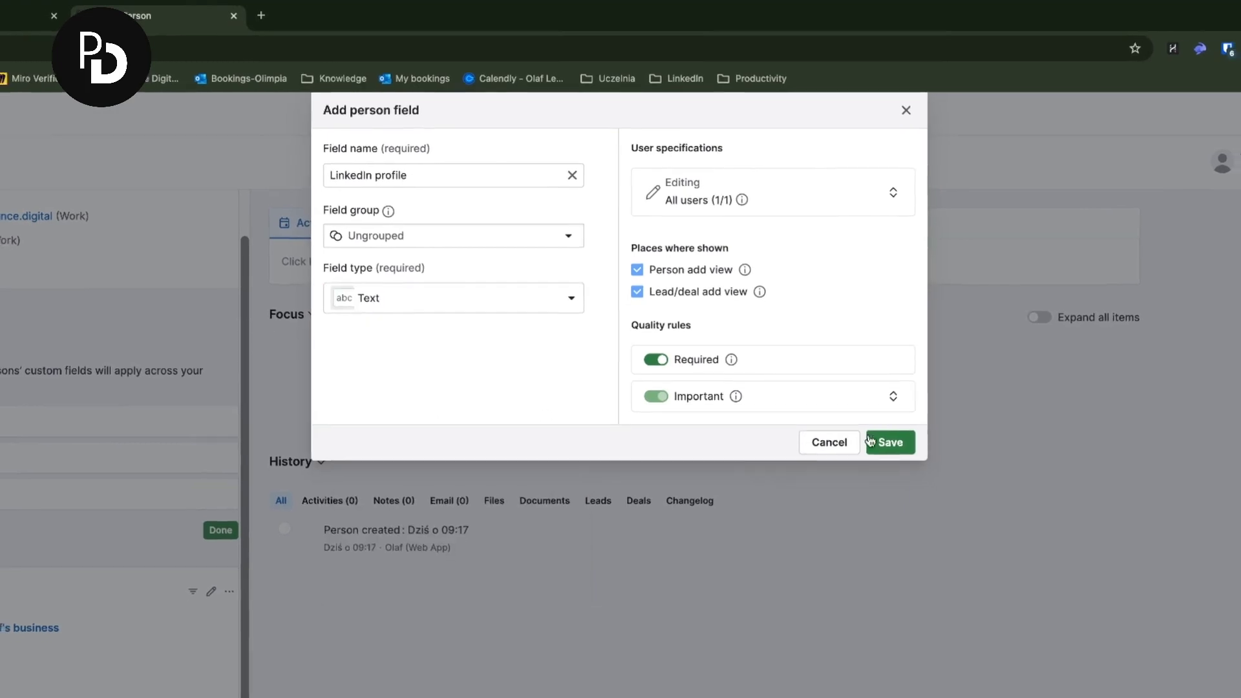
left_click(893, 448)
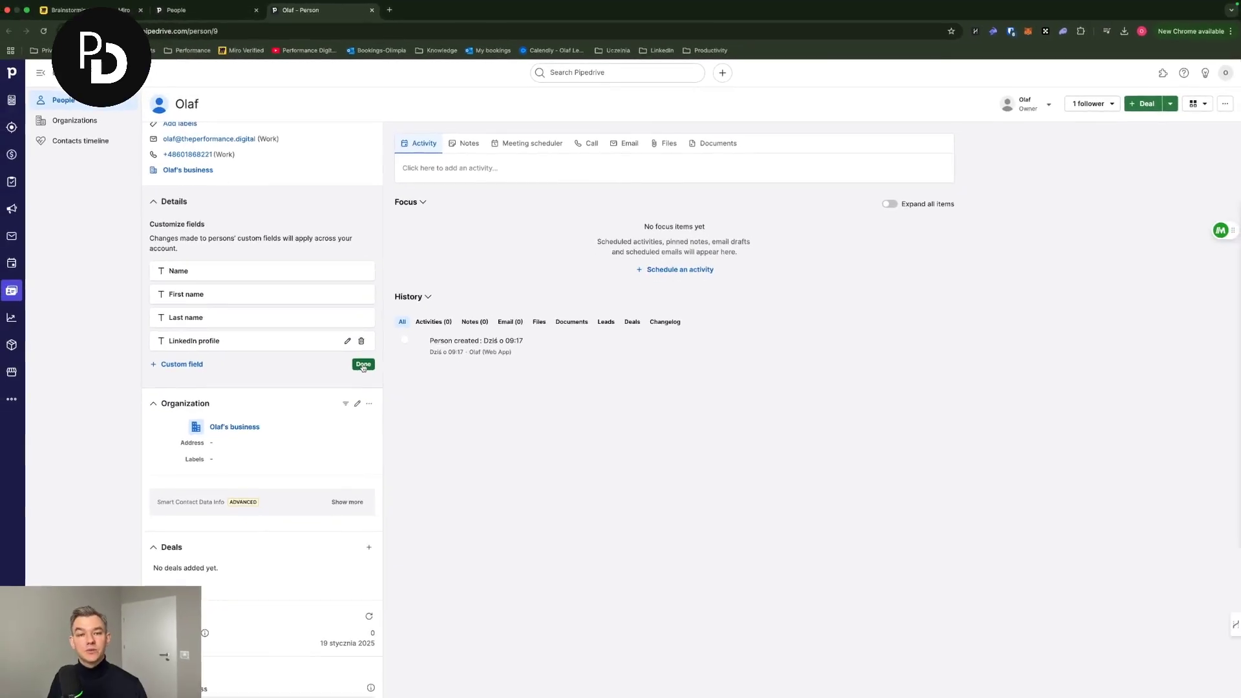
- Paste the contact's LinkedIn URL into the LinkedIn profile field and save it
left_click(364, 364)
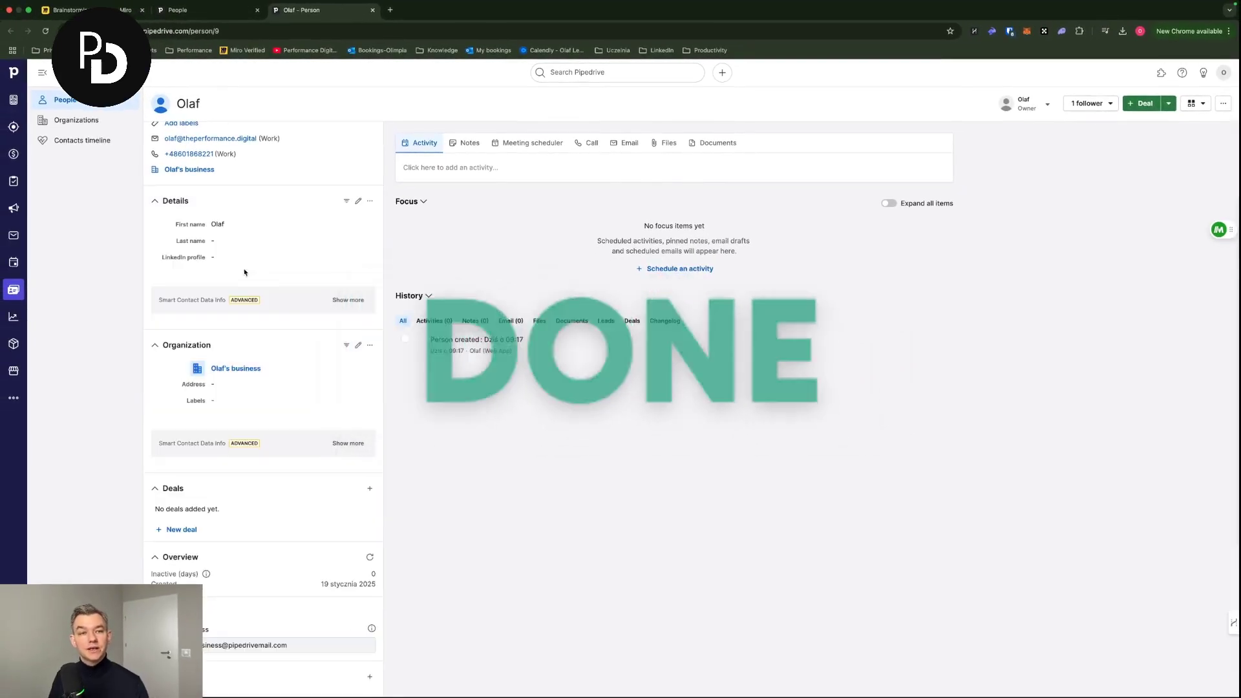
left_click(226, 262)
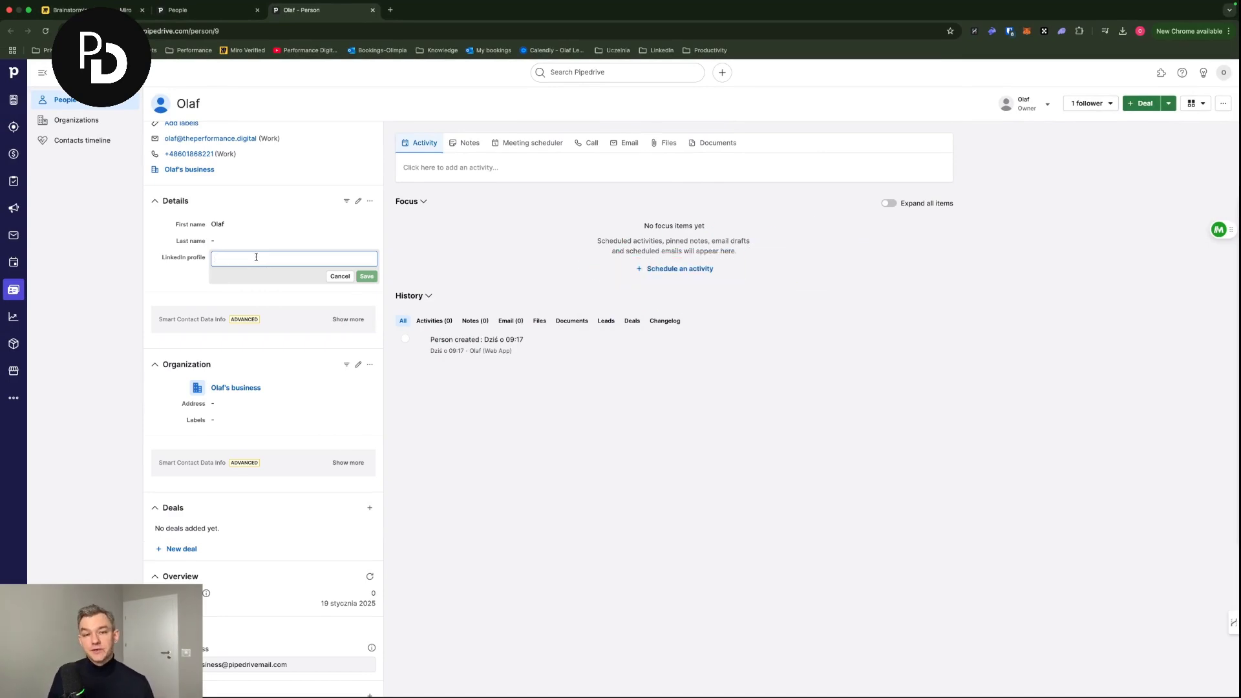
left_click(389, 12)
type("linkedin.com")
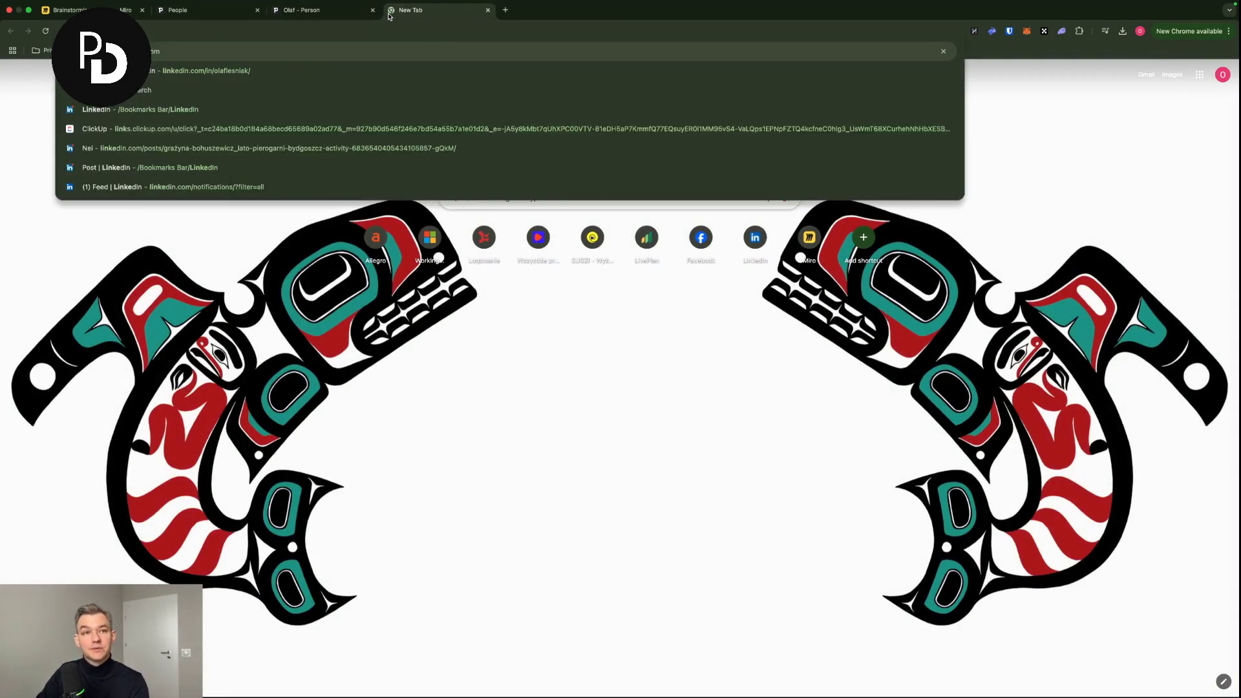
key("Return")
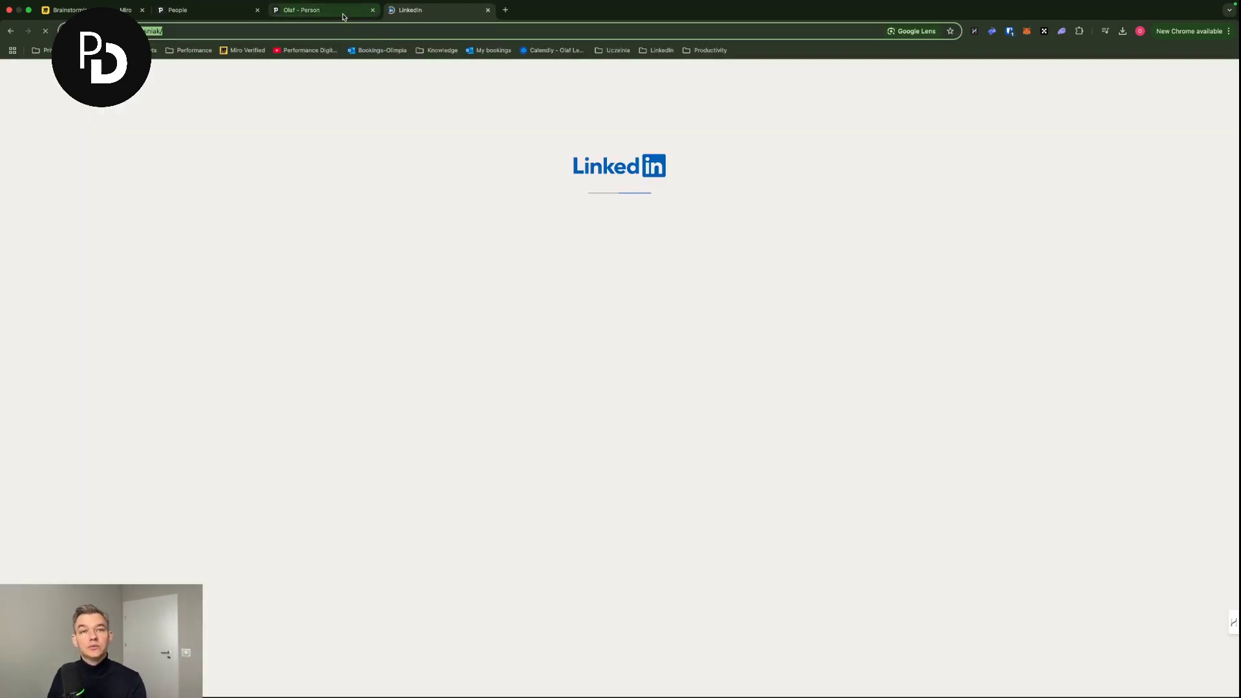
left_click(348, 12)
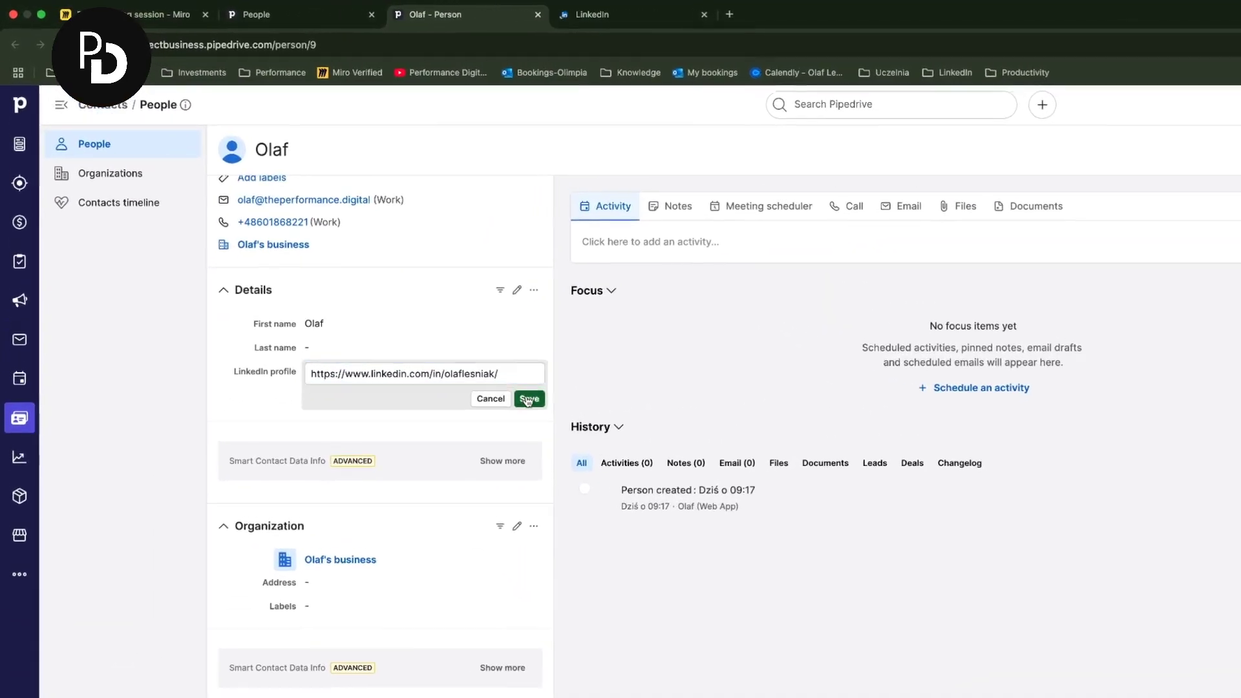
left_click(365, 276)
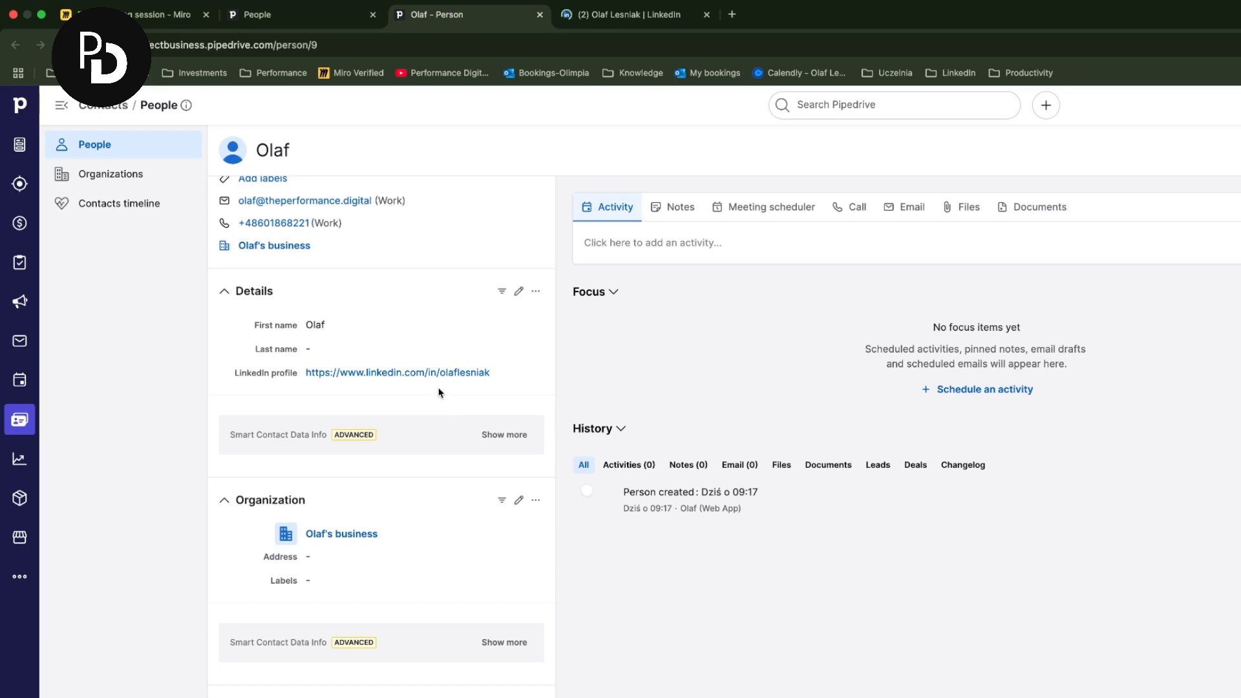
scroll(440, 377, "up", 2)
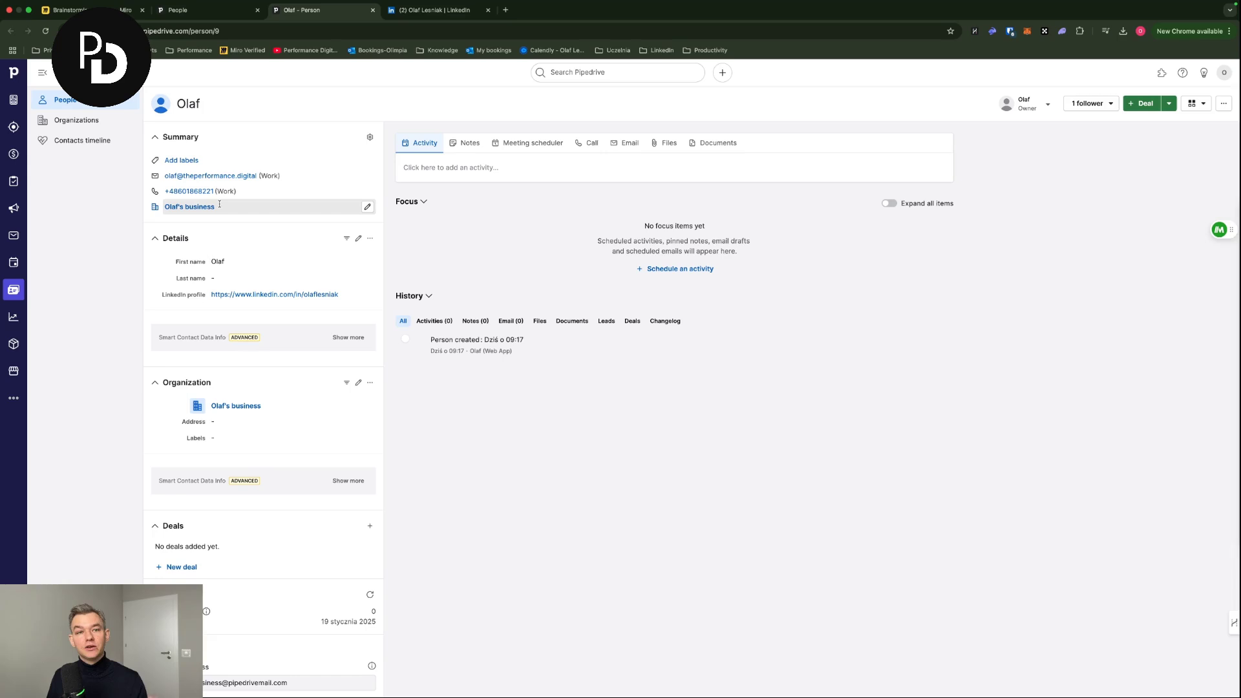
- Add a Text custom field named 'Website' to the organization's details
mouse_move(203, 210)
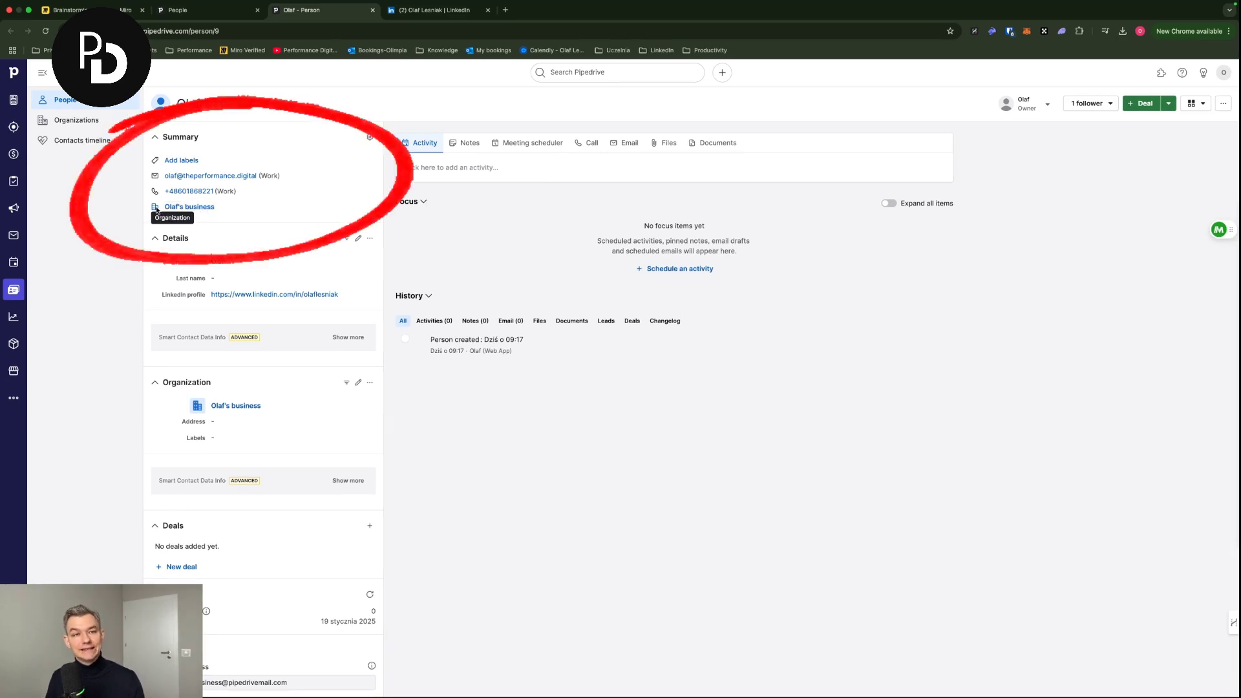
left_click(192, 209)
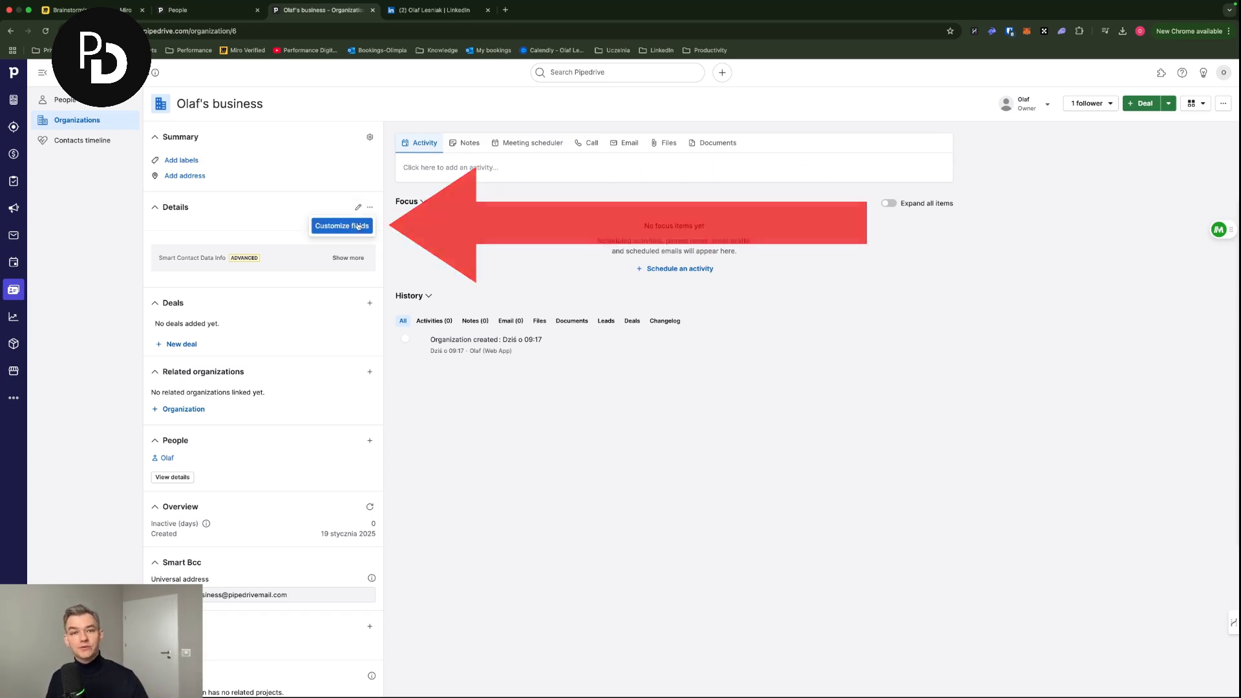
left_click(347, 230)
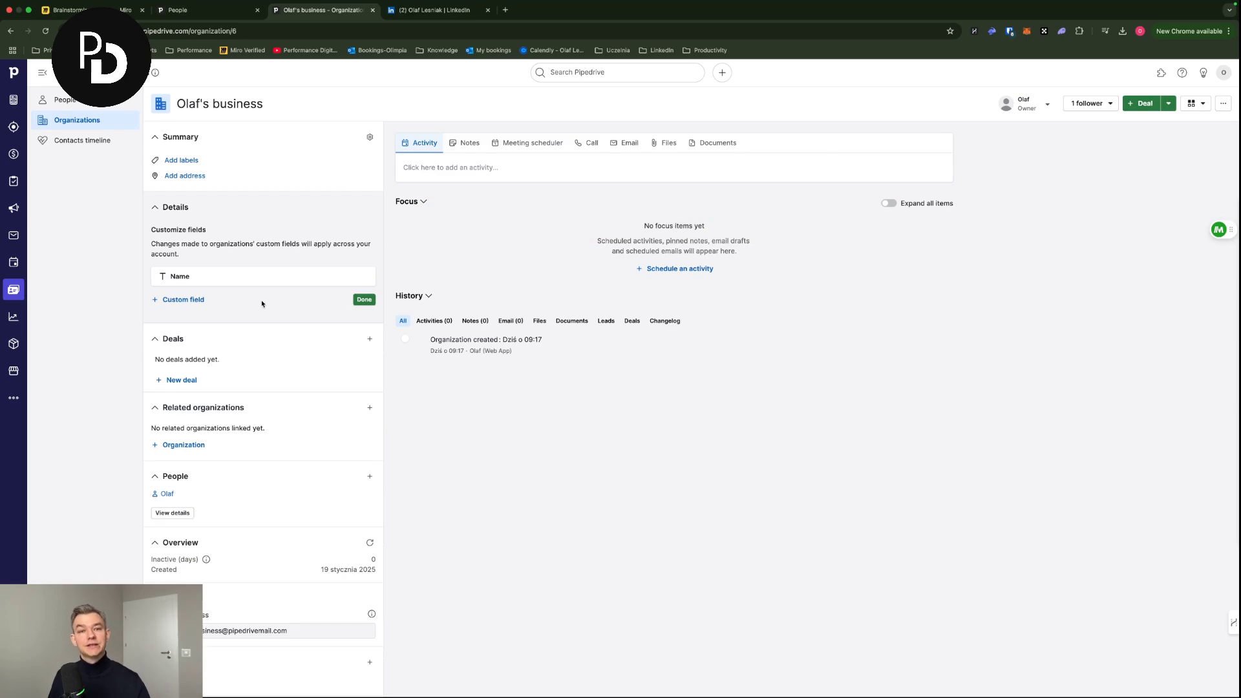
left_click(167, 302)
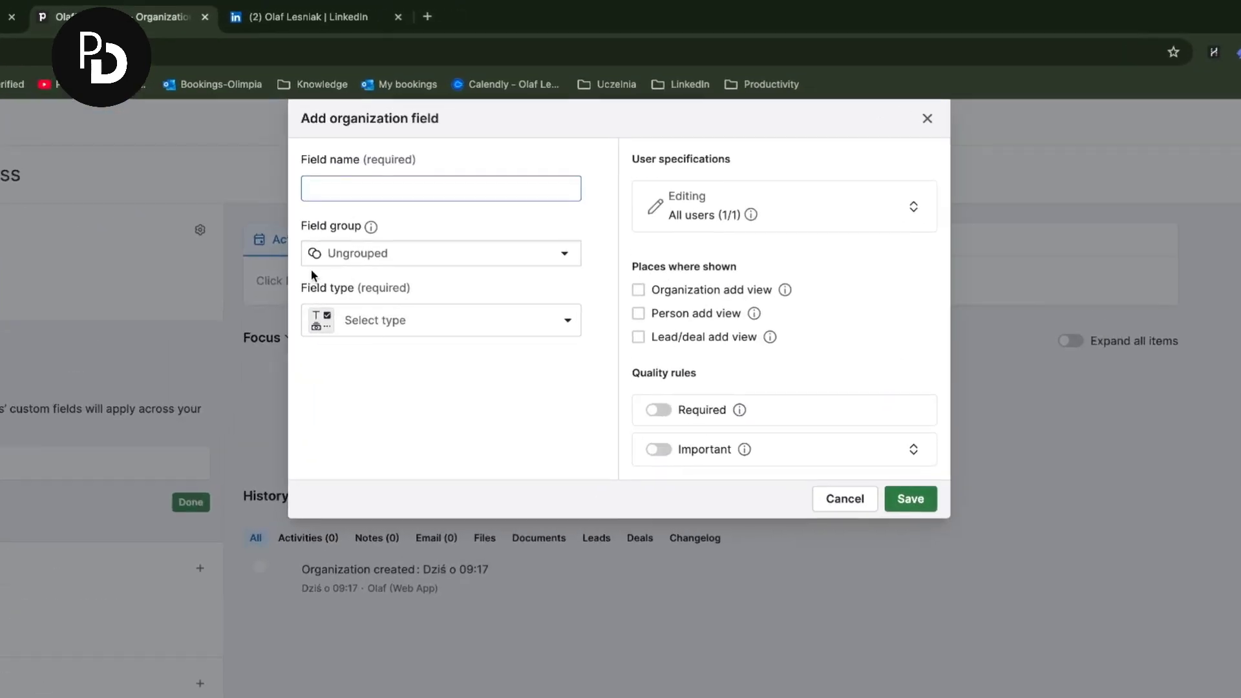
type("Website")
left_click(413, 316)
left_click(404, 396)
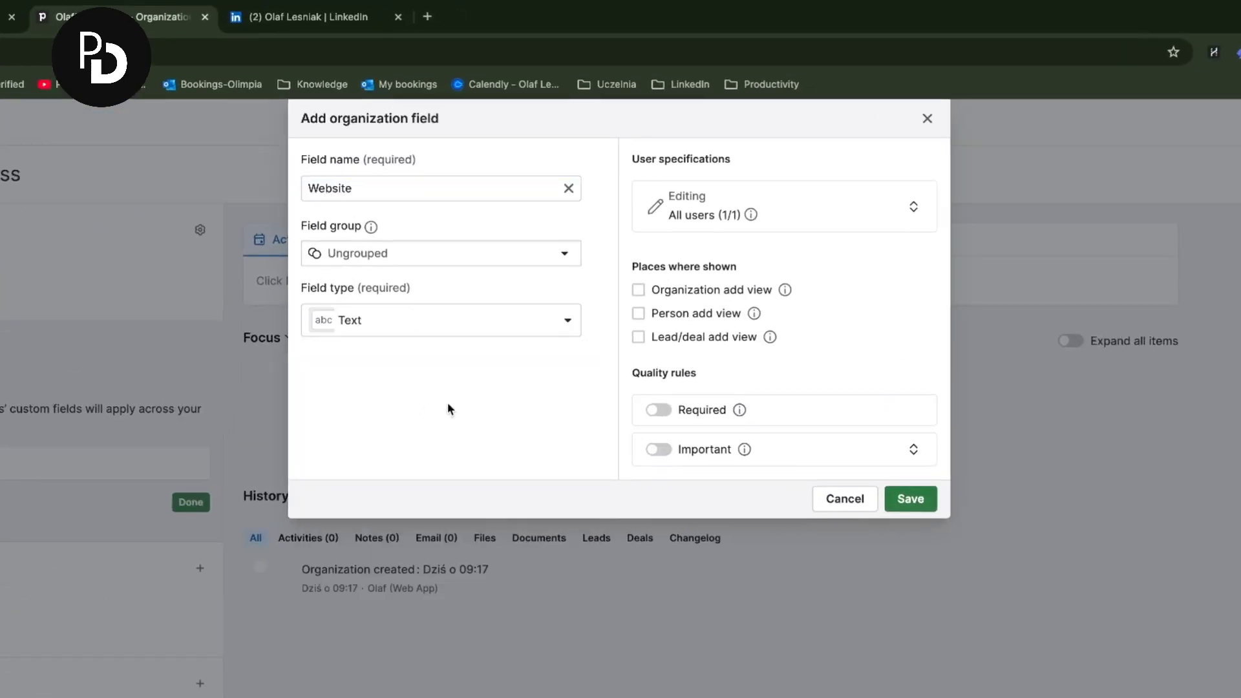
left_click(907, 498)
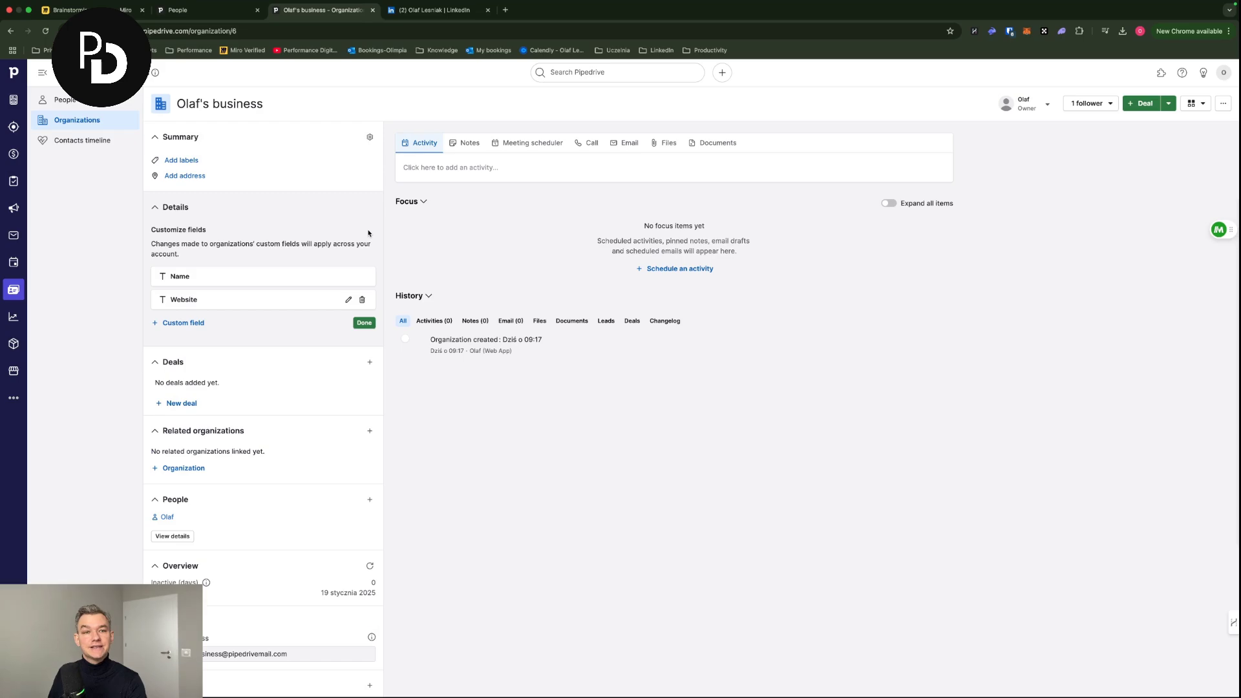
left_click(365, 323)
left_click(506, 10)
type("theperformance.digital")
key("Return")
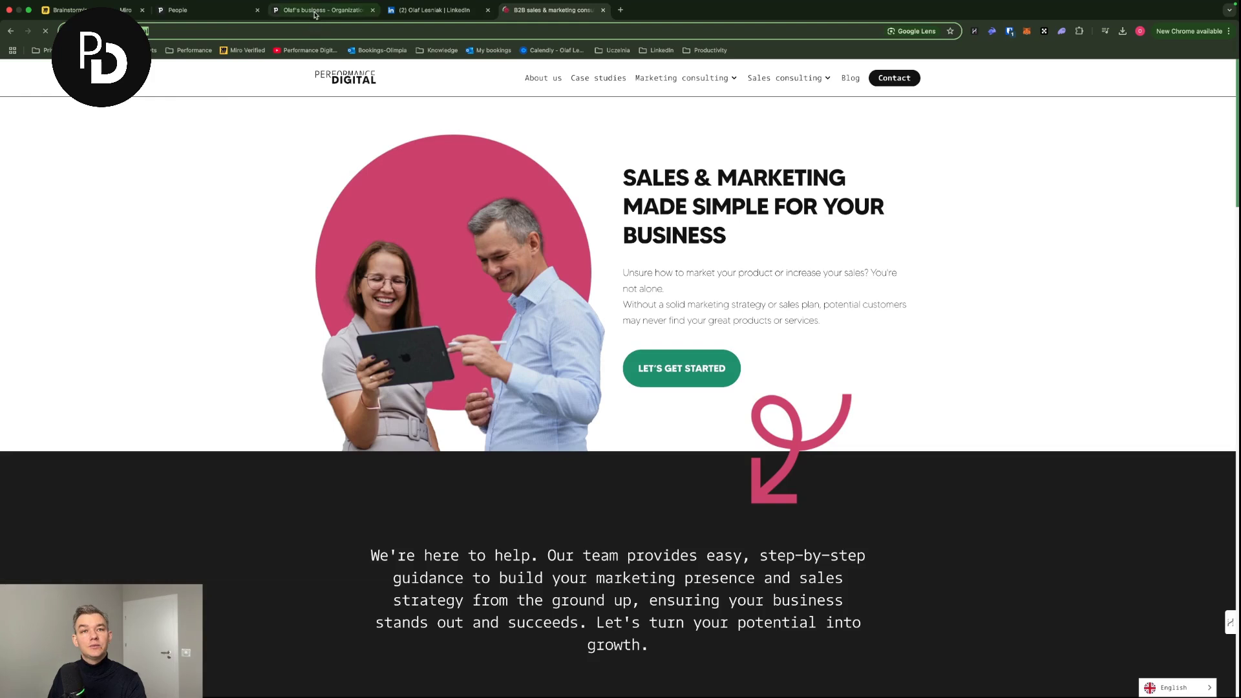
left_click(320, 10)
left_click(246, 230)
type("https://theperformance.digital")
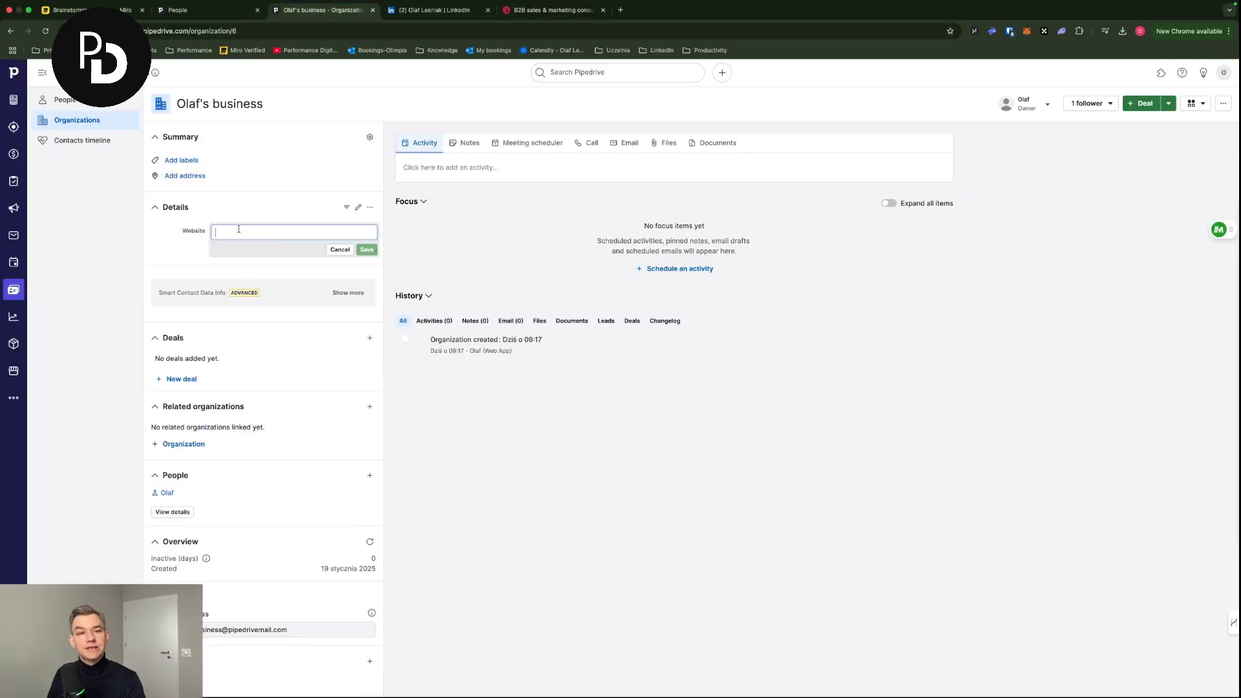
left_click(366, 249)
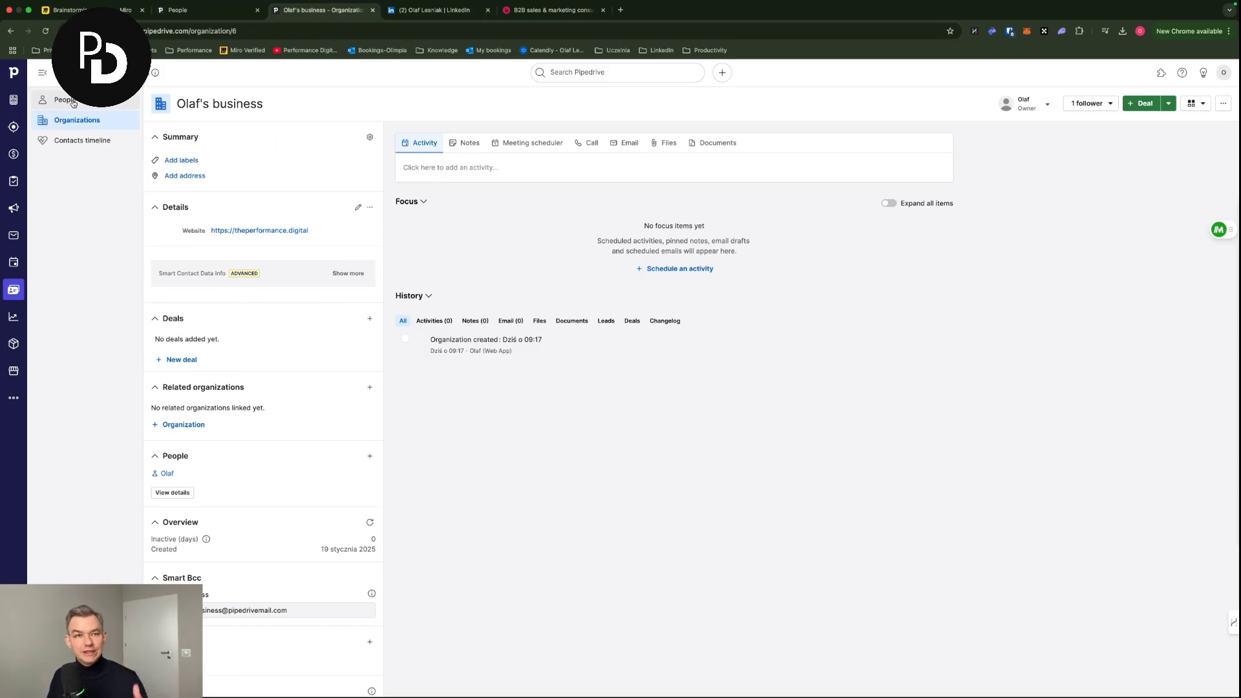
left_click(73, 103)
- Return to the contact's person record and start customizing its Details fields
left_click(88, 120)
left_click(74, 102)
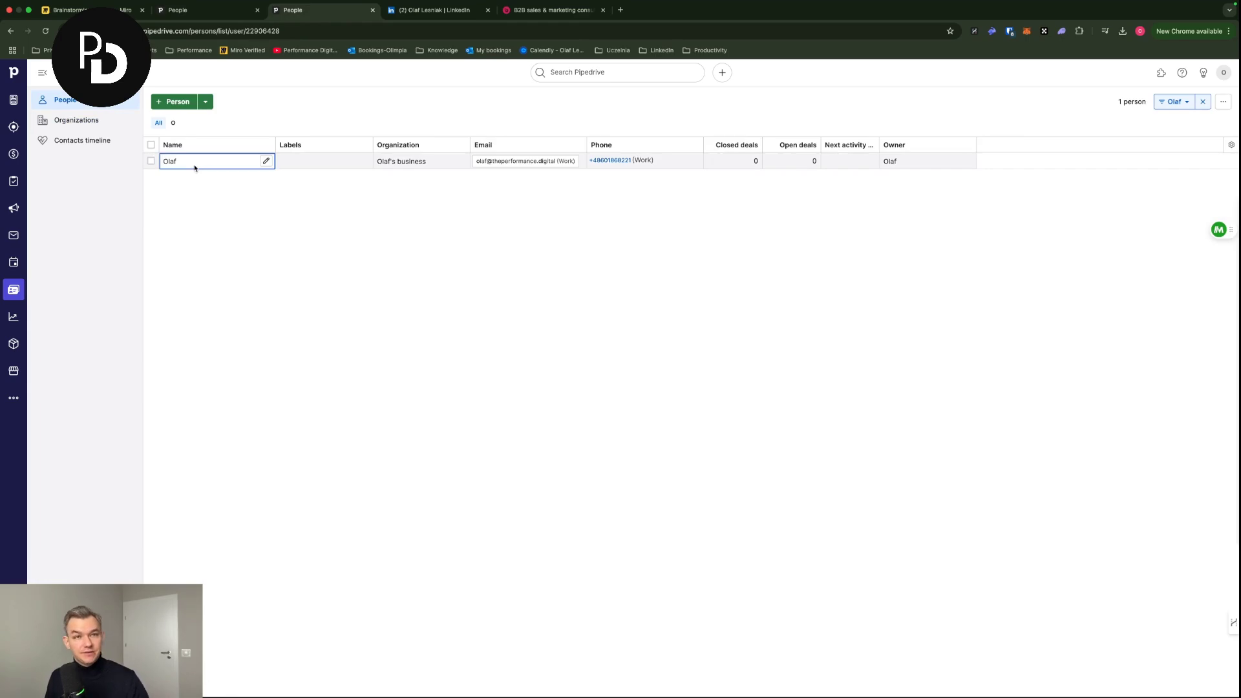
left_click(73, 121)
left_click(67, 100)
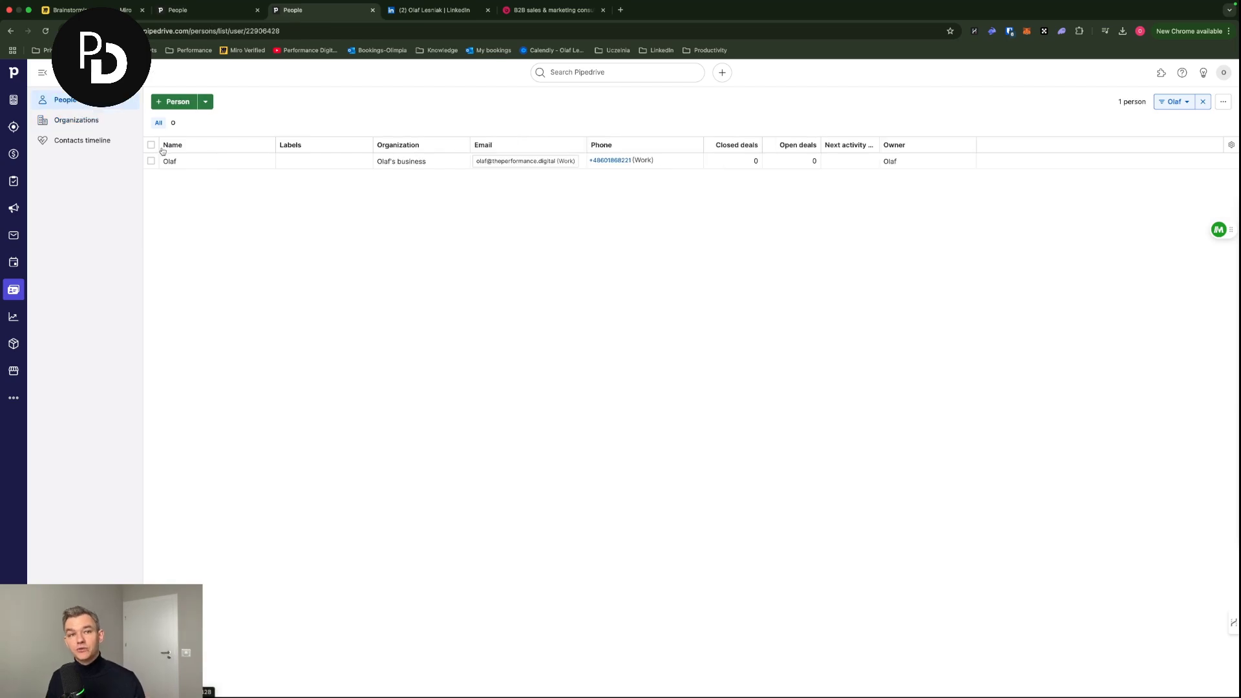
left_click(172, 163)
left_click(369, 238)
left_click(353, 258)
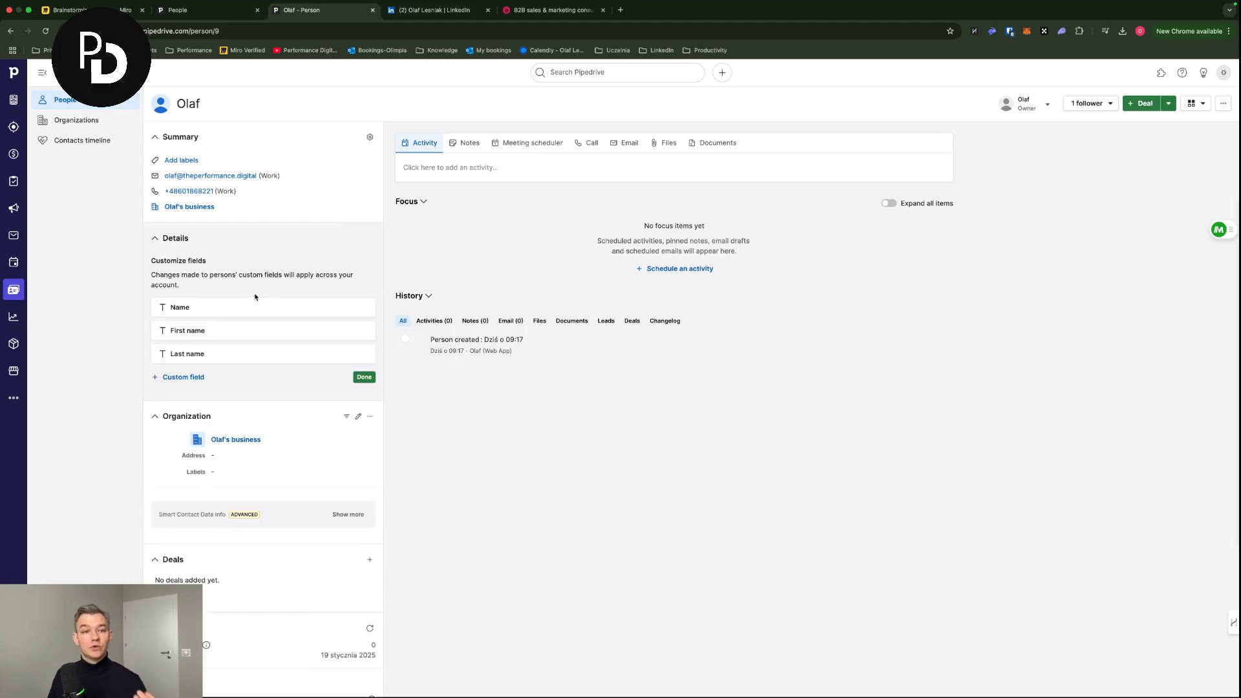
- Add a new person field named 'Industry' of type Single option
left_click(178, 377)
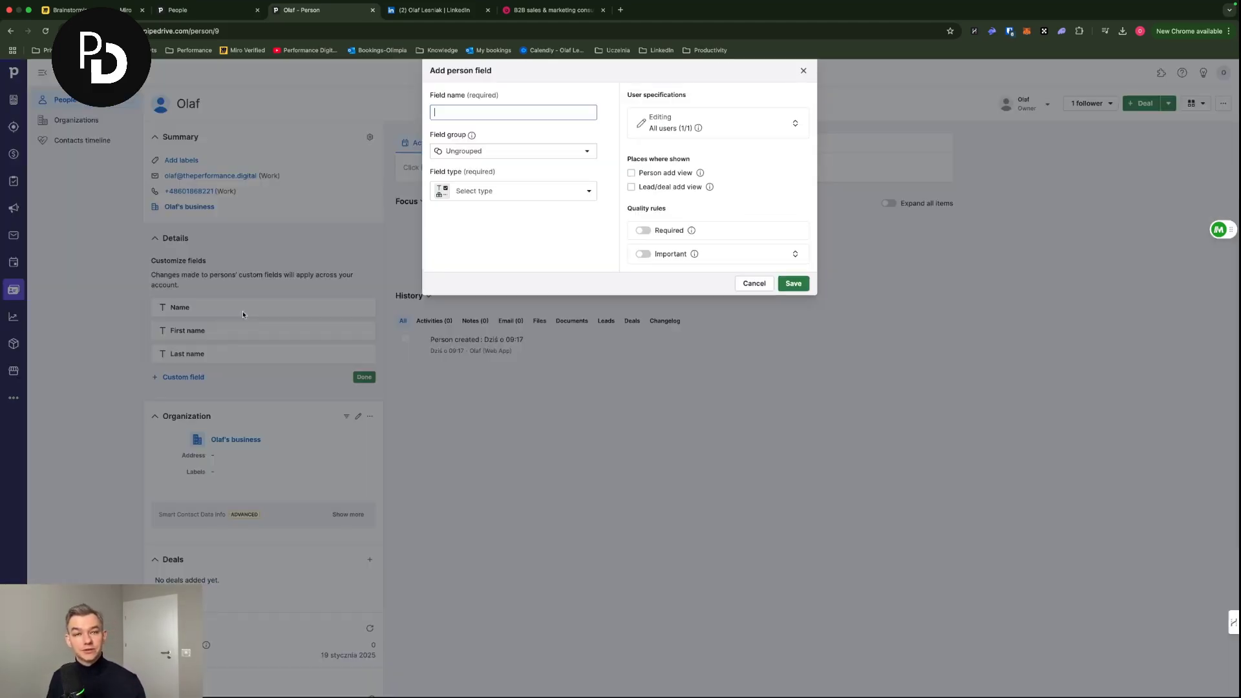
type("Industry")
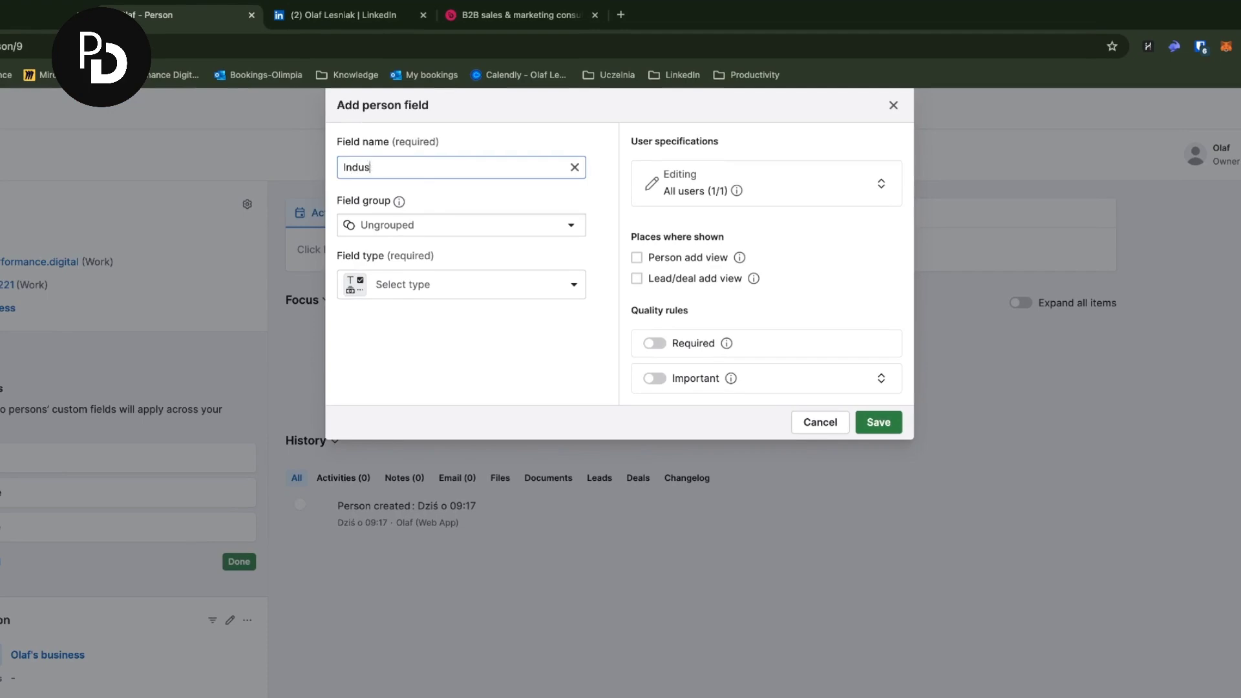
left_click(445, 275)
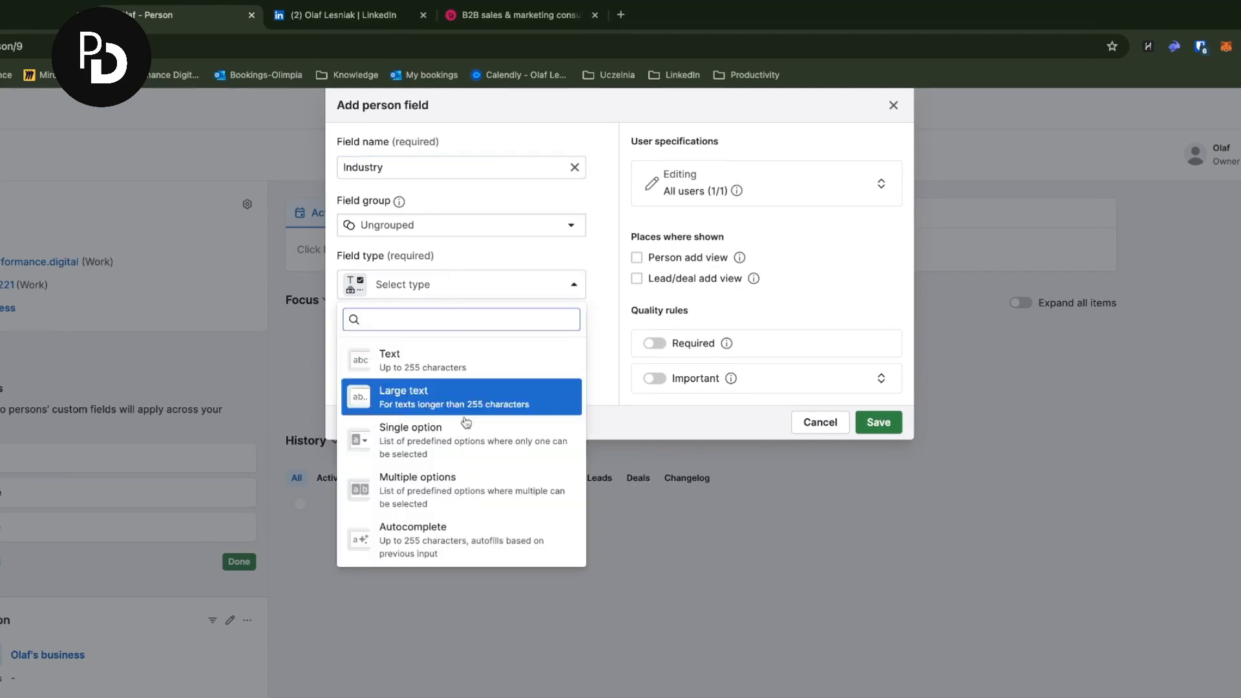
scroll(451, 454, "down", 1)
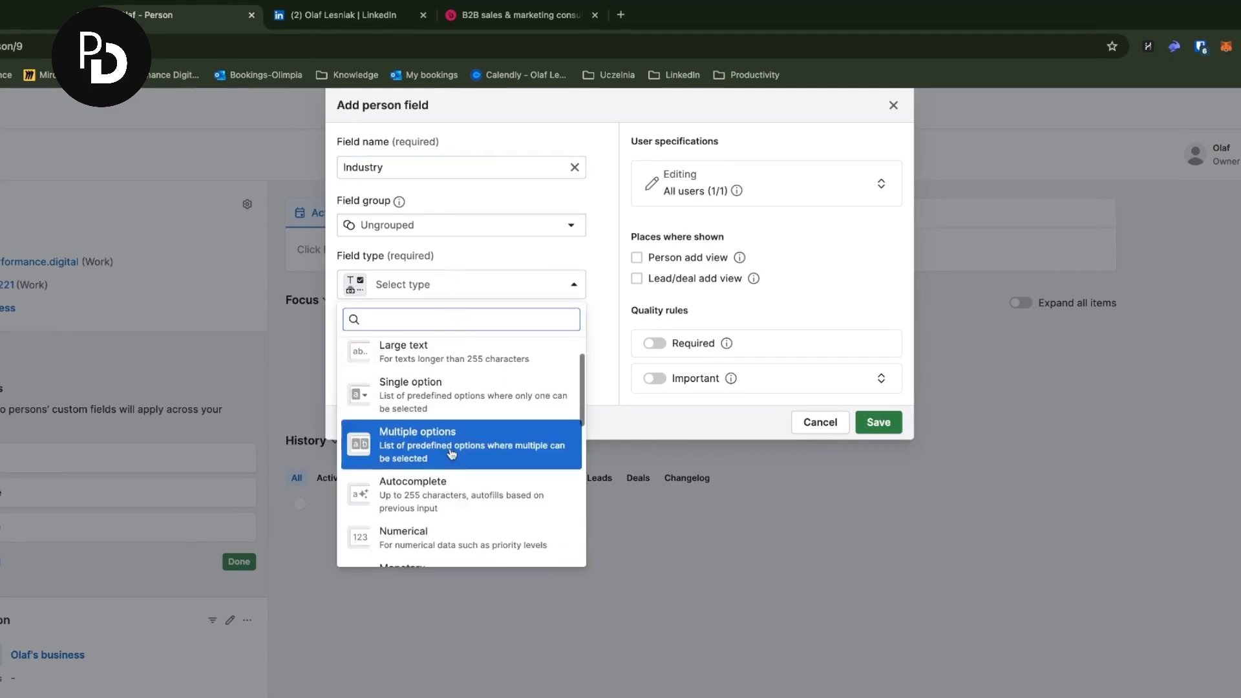
left_click(420, 392)
- Enter the Industry options Manfuactiring, IT, Marketing and Maritime
left_click(412, 350)
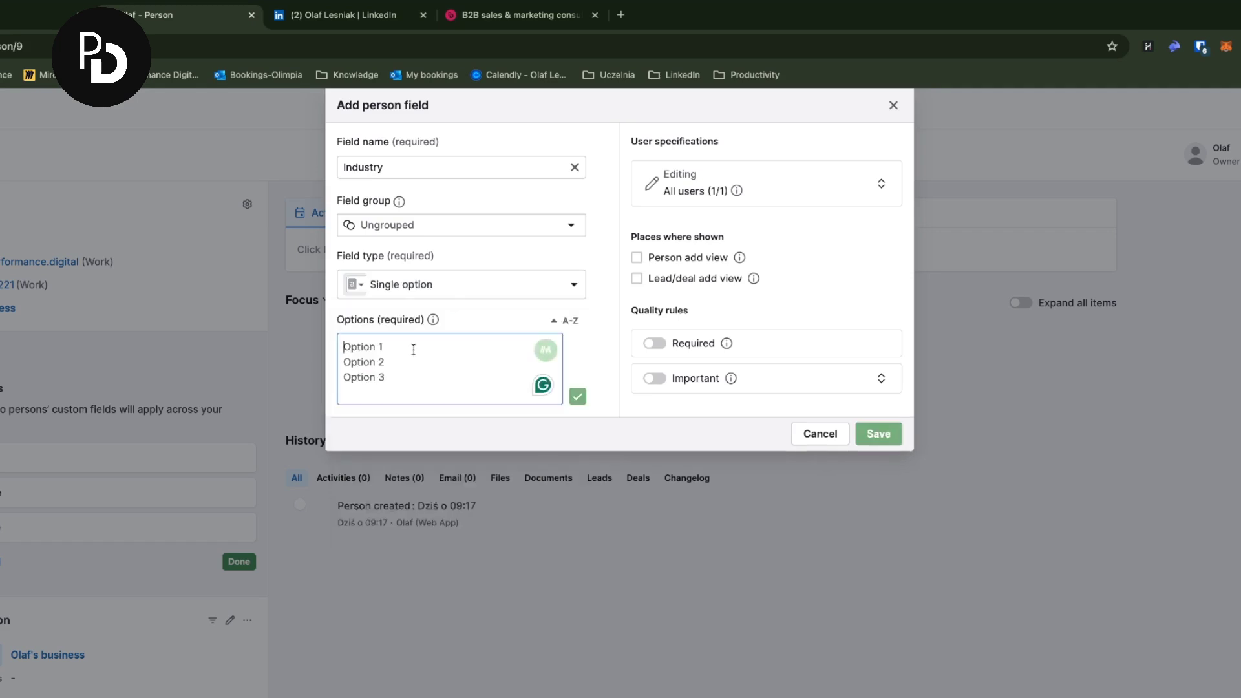
type("Man")
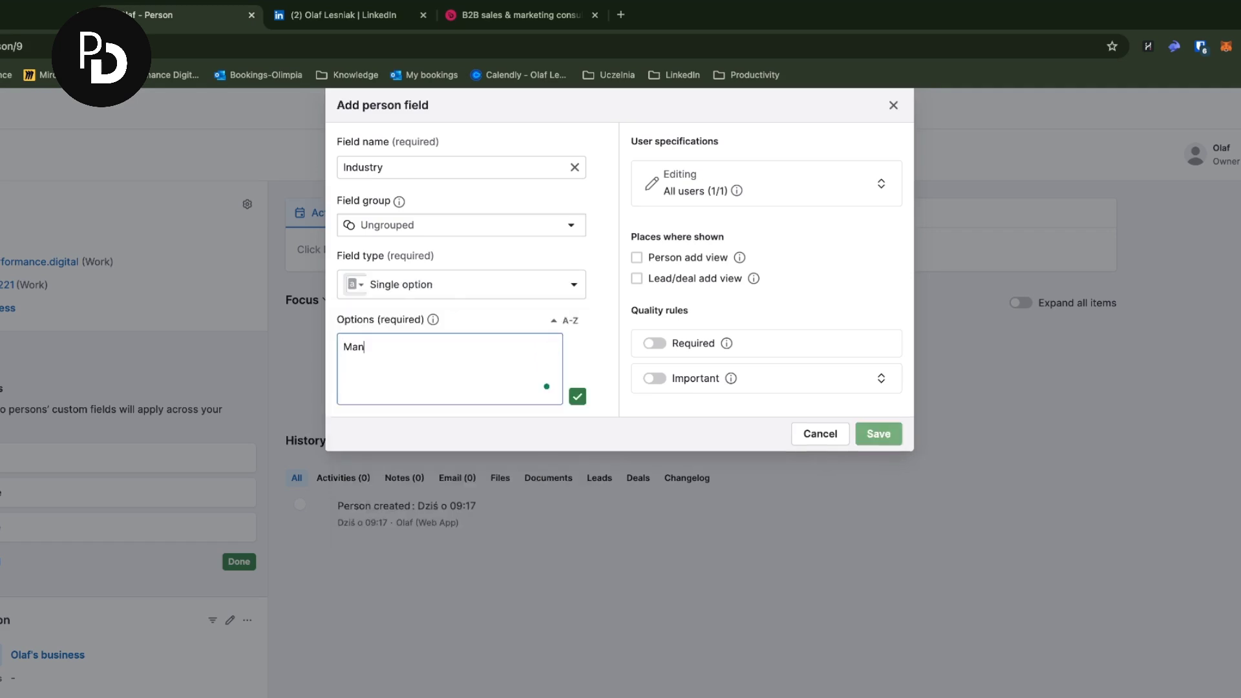
type("fuactiring")
key("Return")
type("IT")
key("Return")
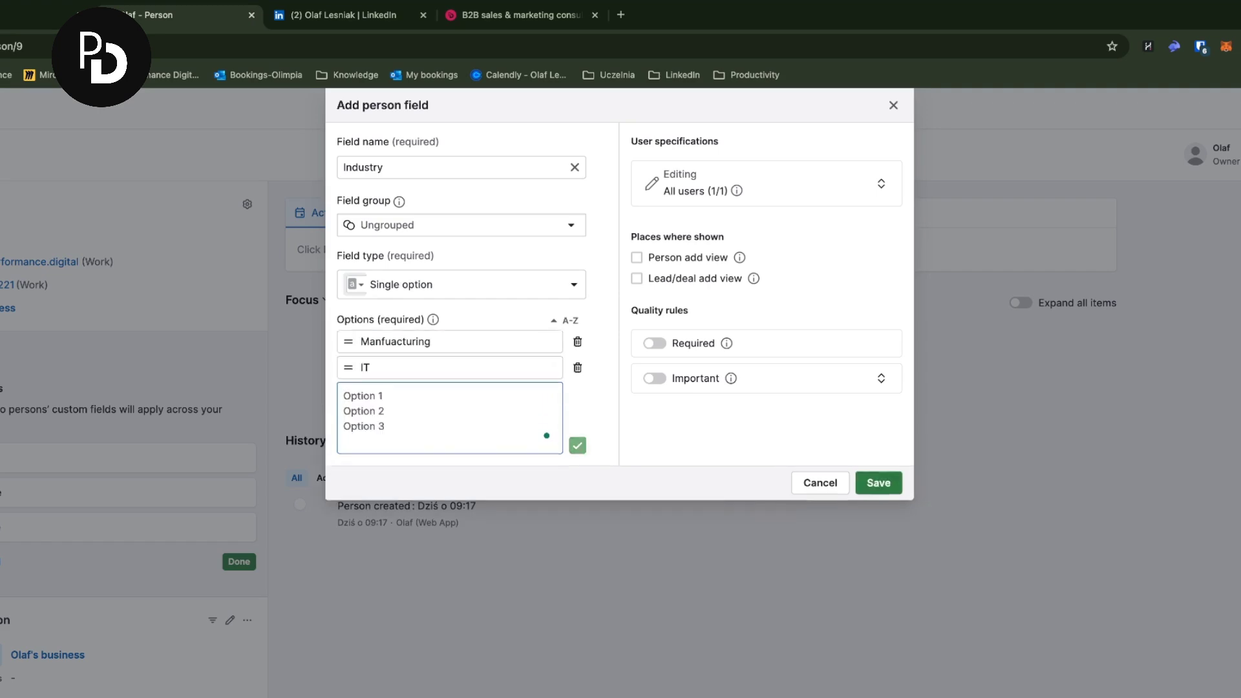
type("Marketing")
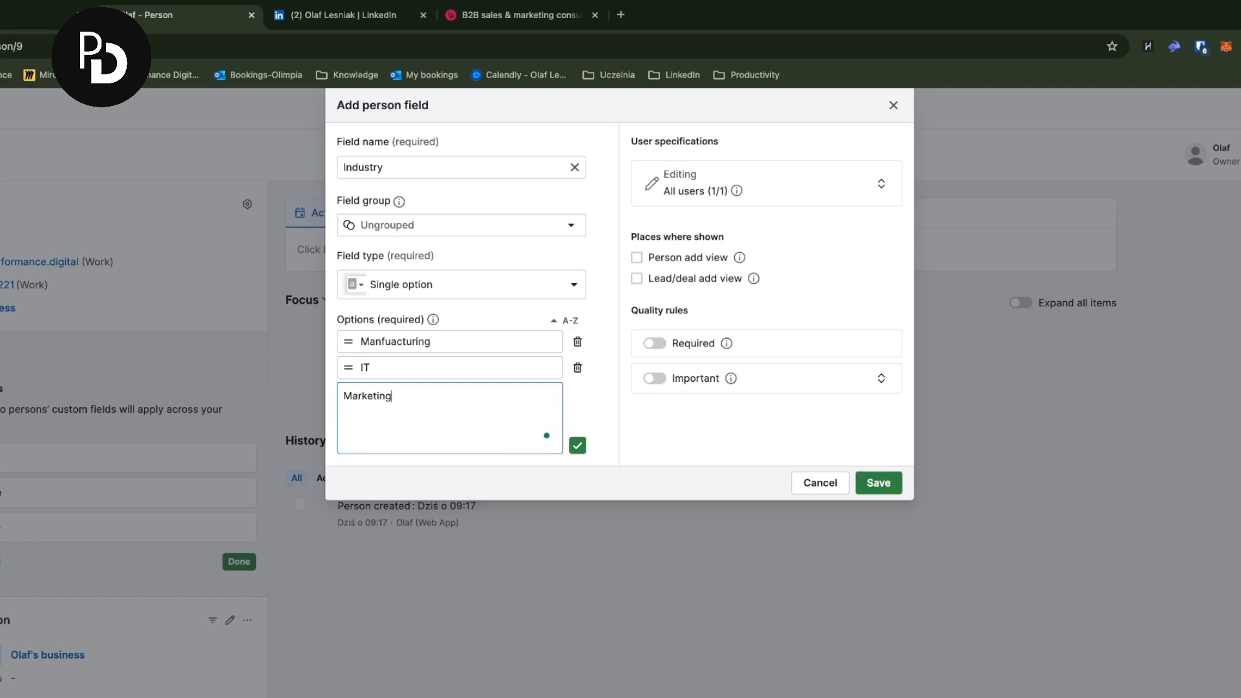
key("Return")
type("Maritime")
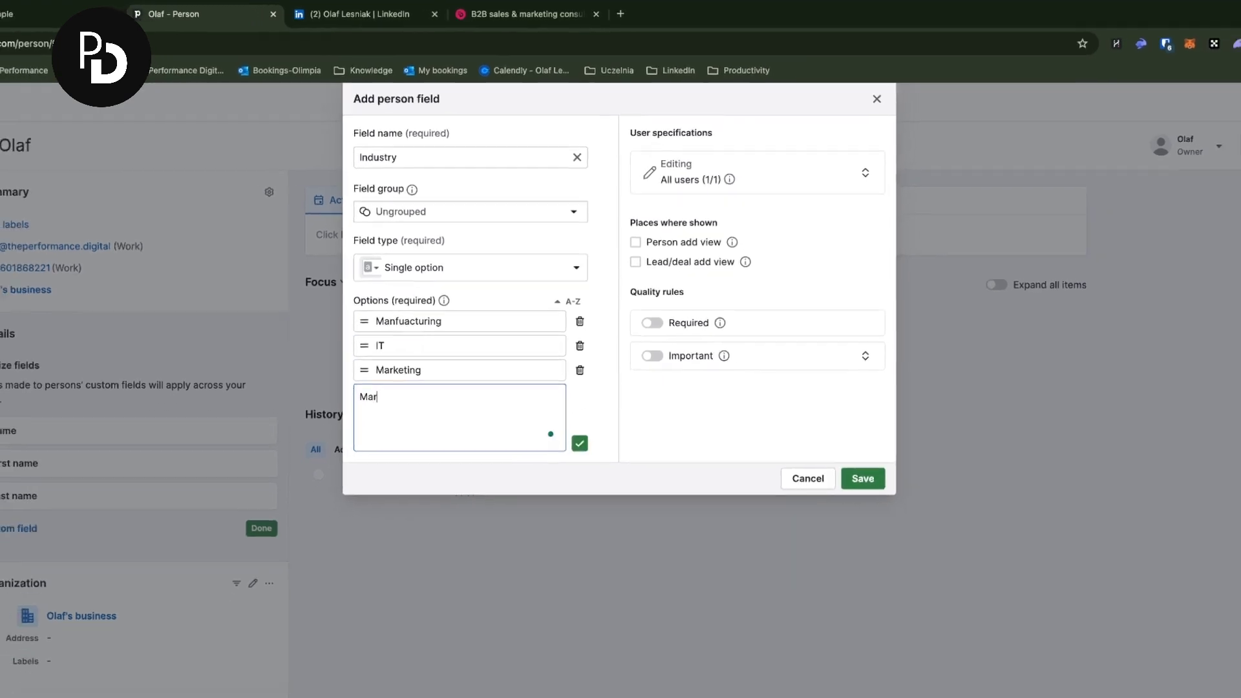
key("Return")
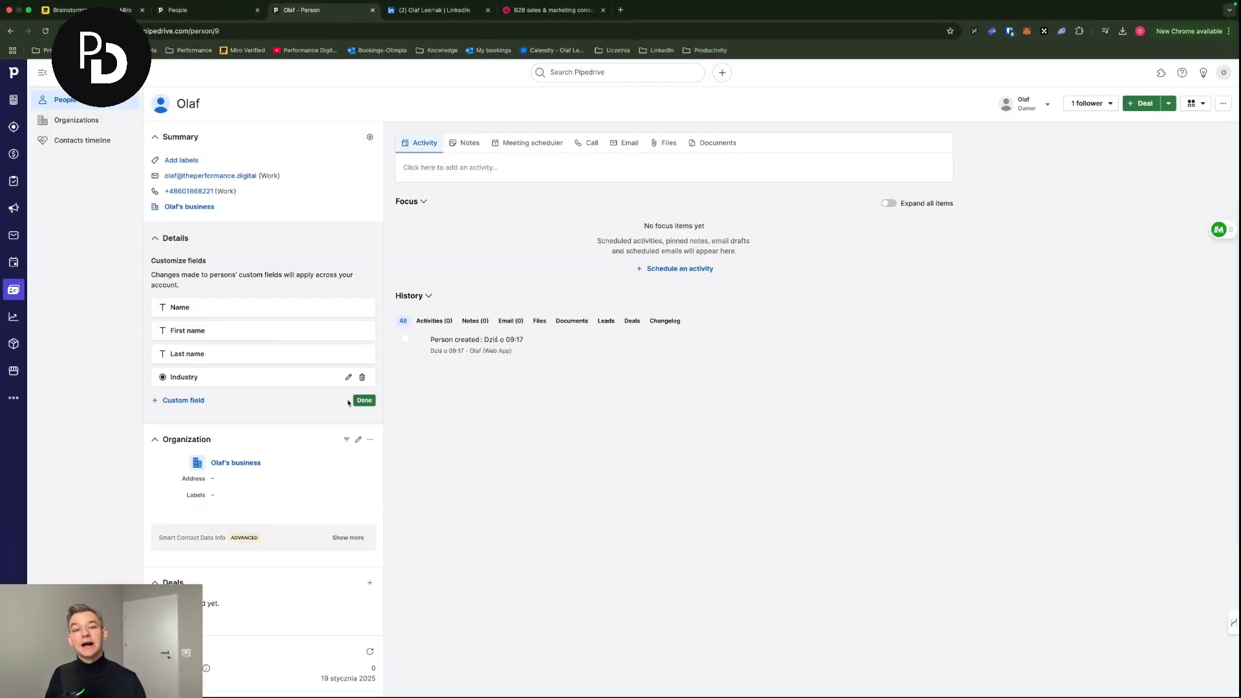
- Finish customizing, then set the contact's Industry to IT and save
left_click(362, 401)
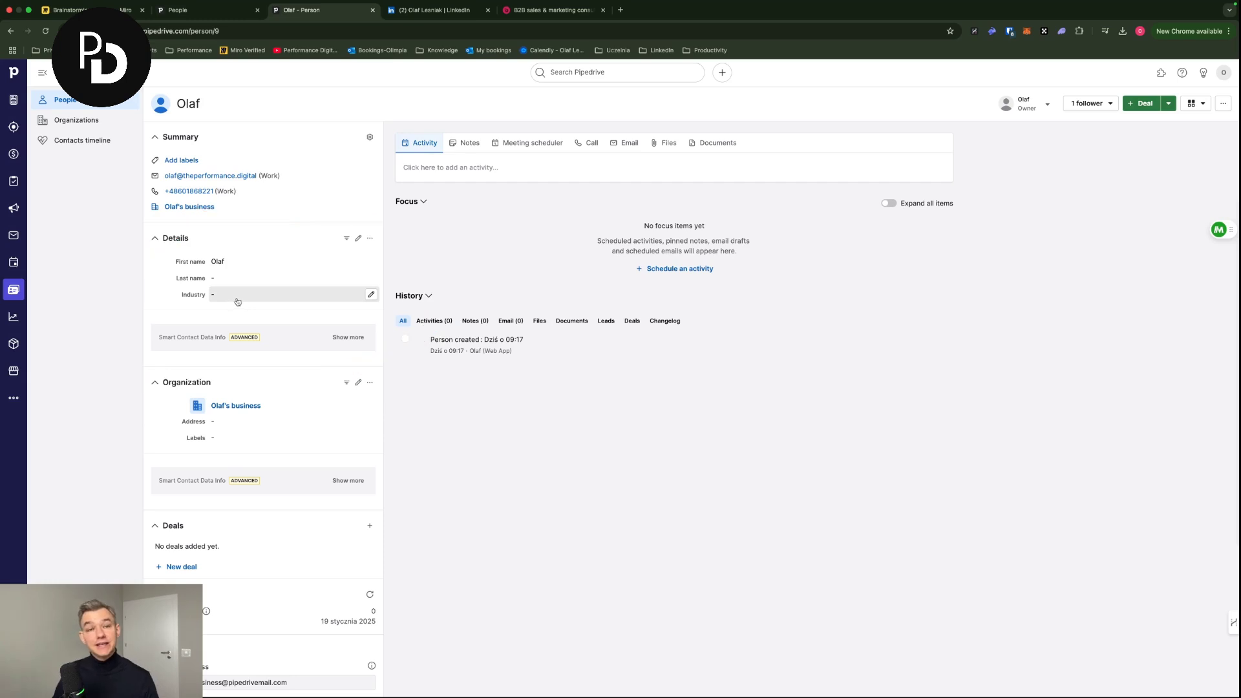
left_click(371, 296)
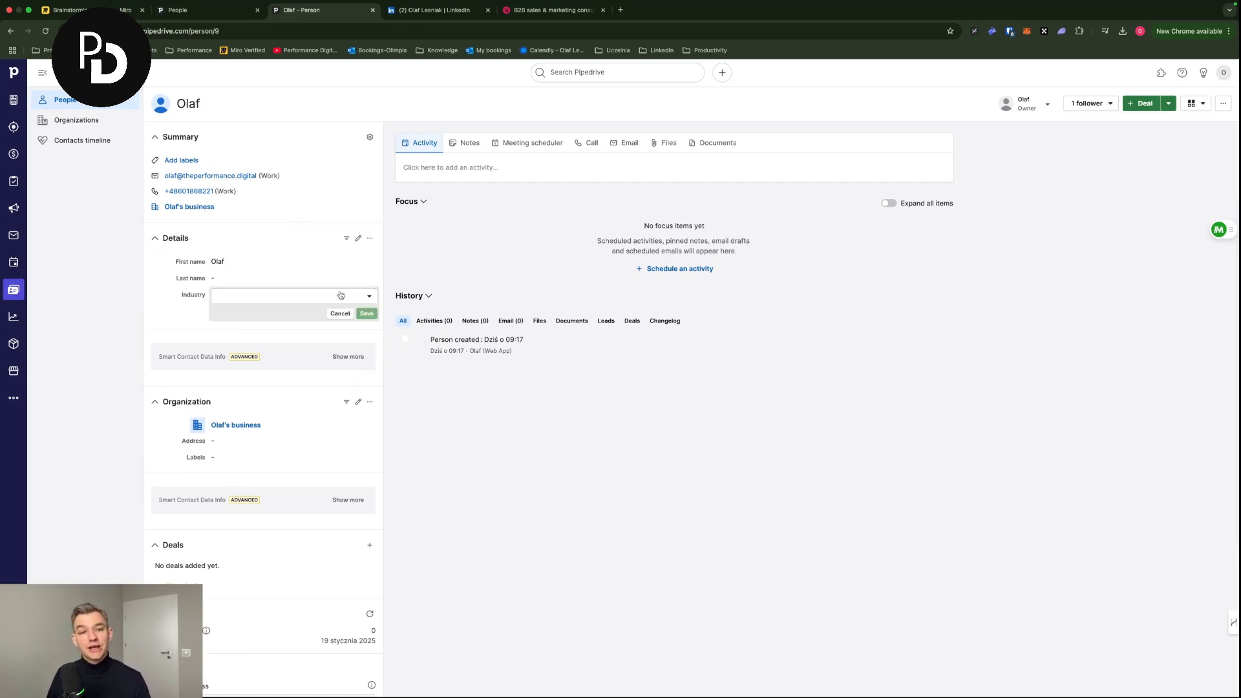
left_click(331, 298)
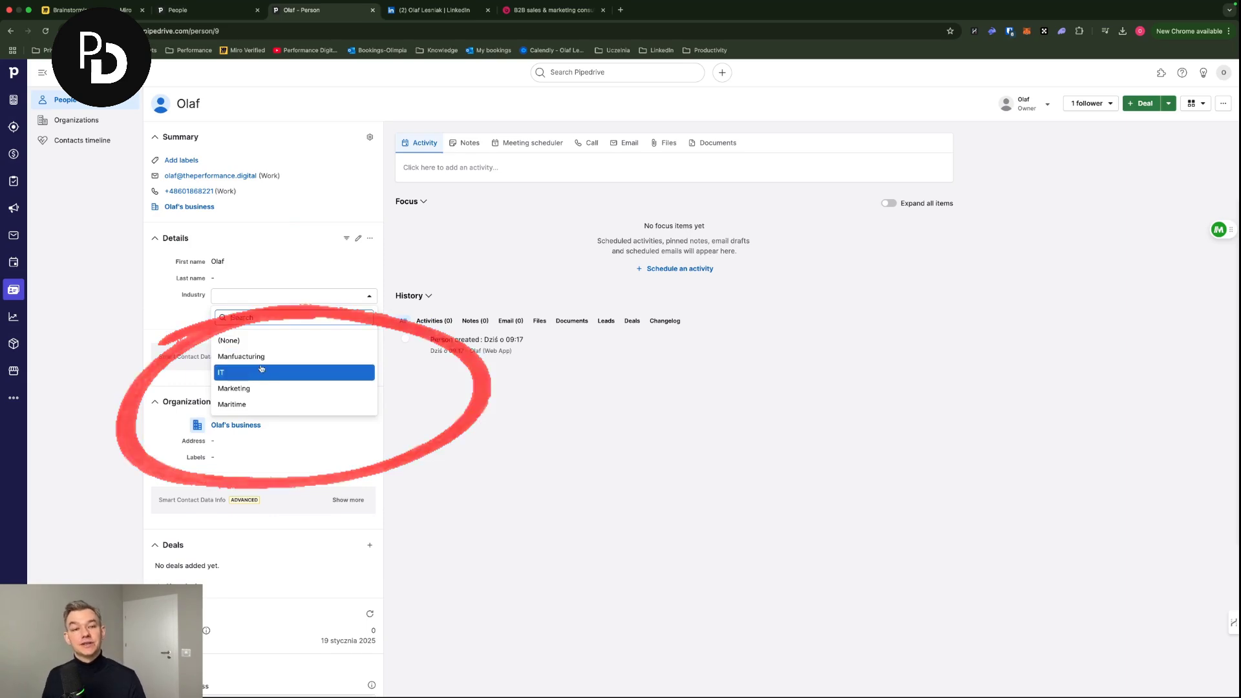
left_click(260, 373)
left_click(367, 313)
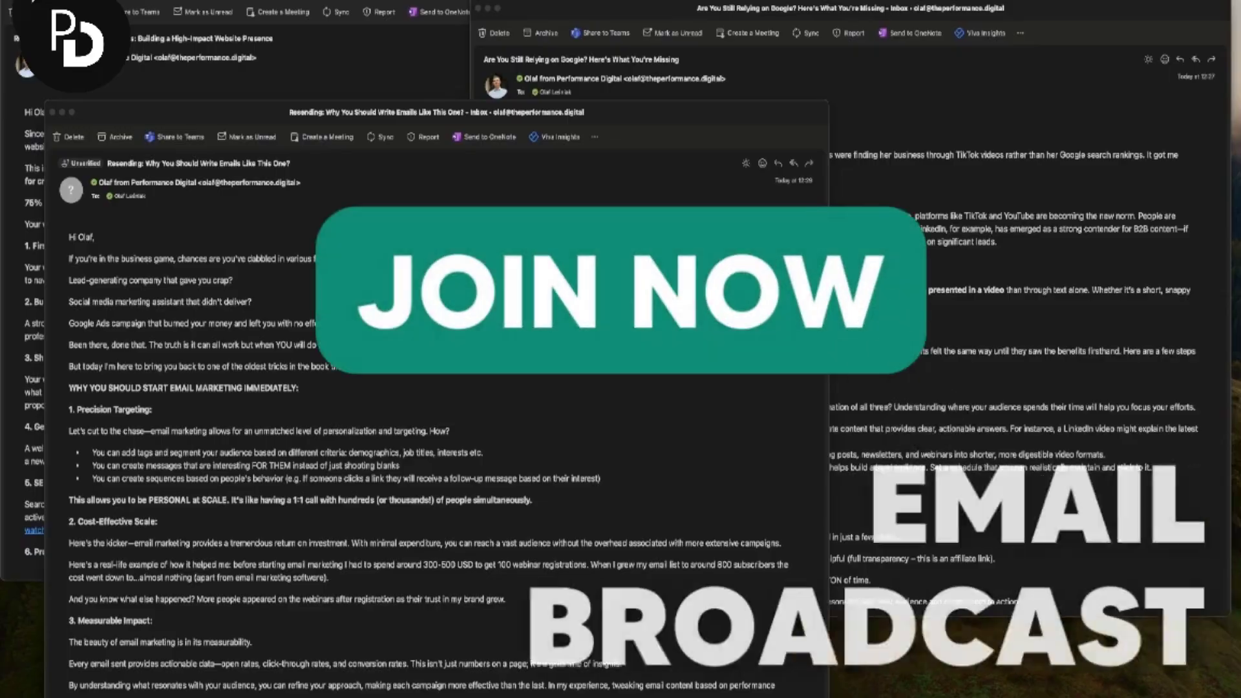
scroll(268, 306, "down", 4)
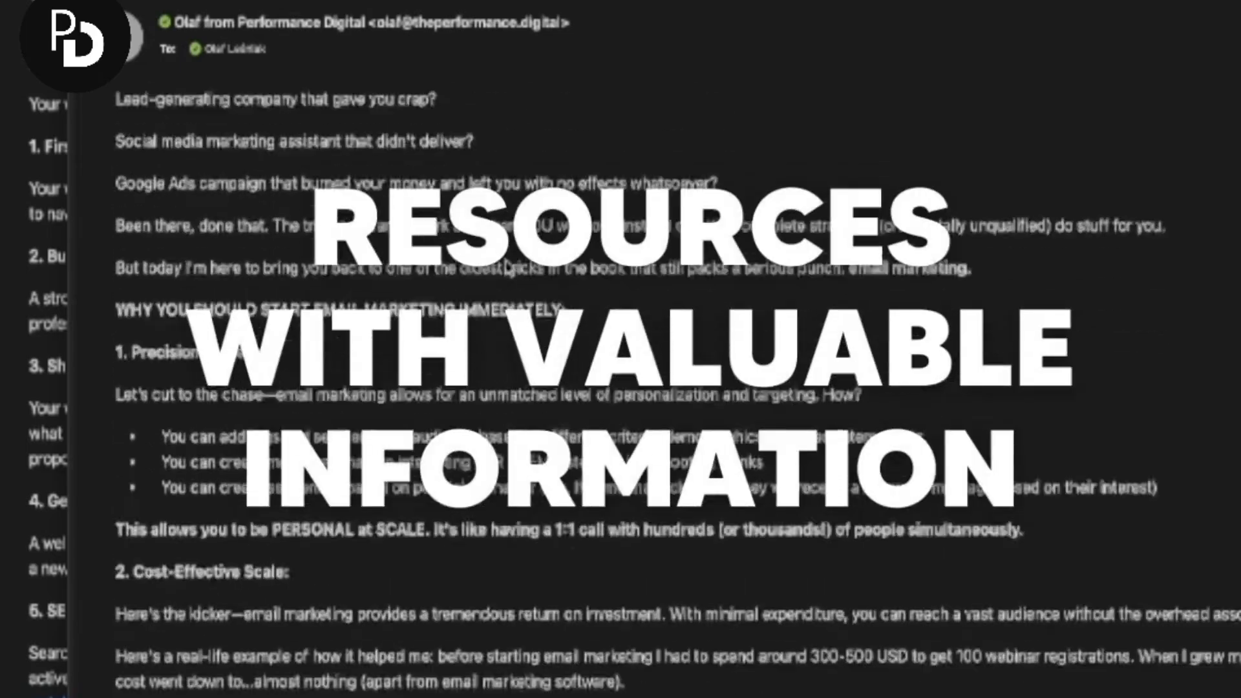
scroll(509, 269, "down", 6)
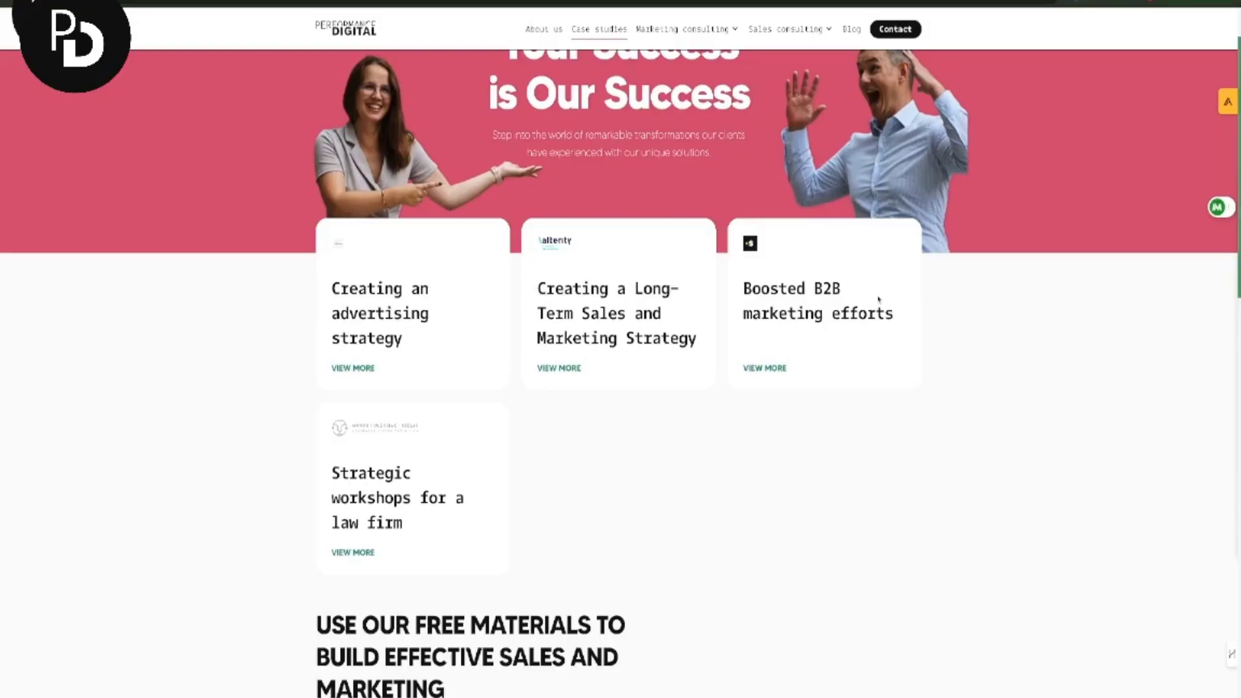
scroll(879, 298, "down", 3)
scroll(878, 298, "down", 7)
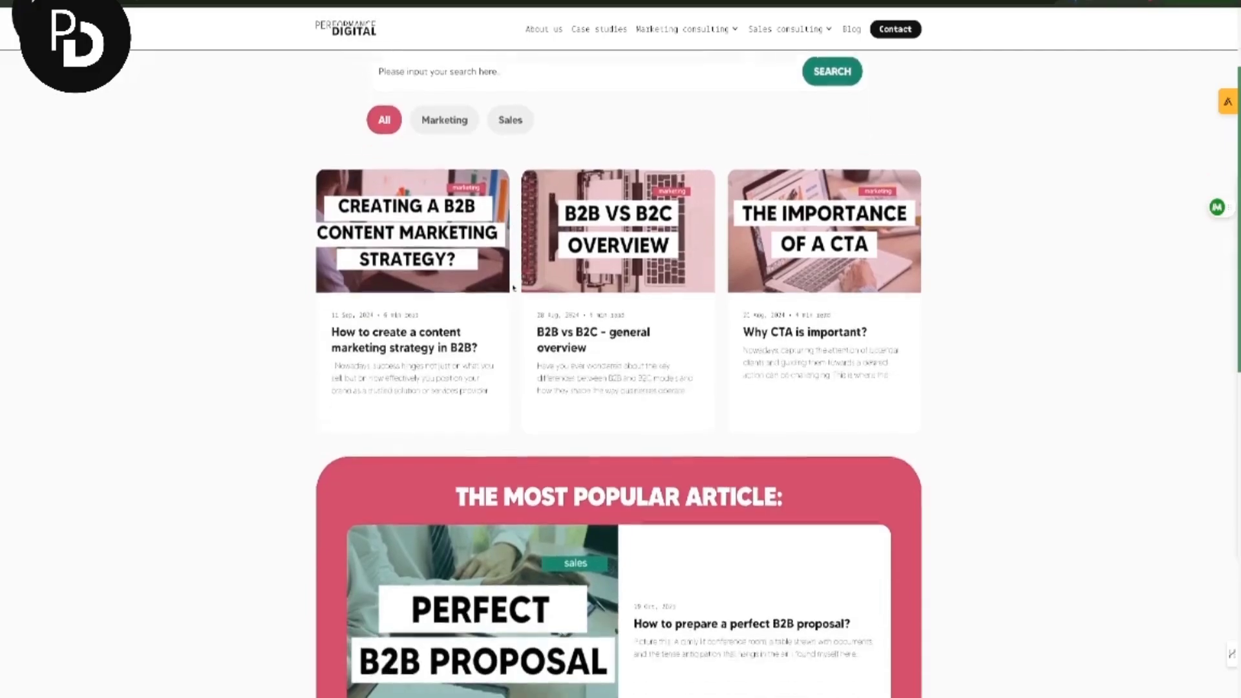
scroll(454, 158, "down", 1)
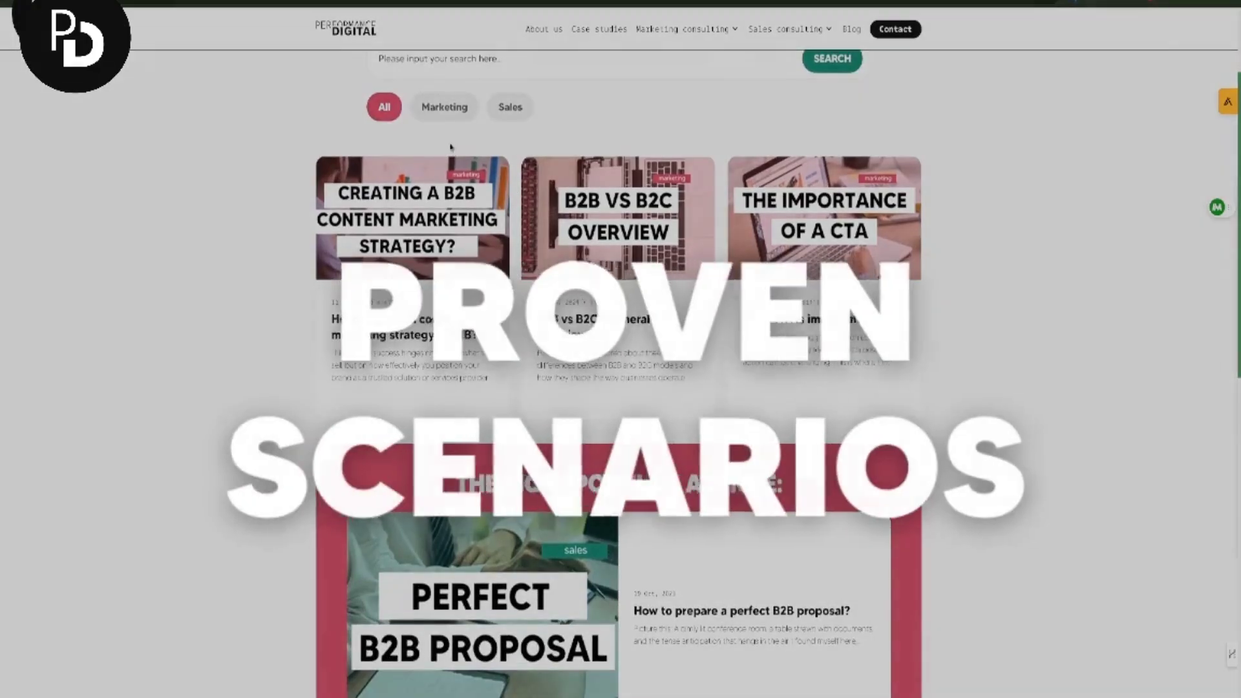
scroll(455, 158, "down", 5)
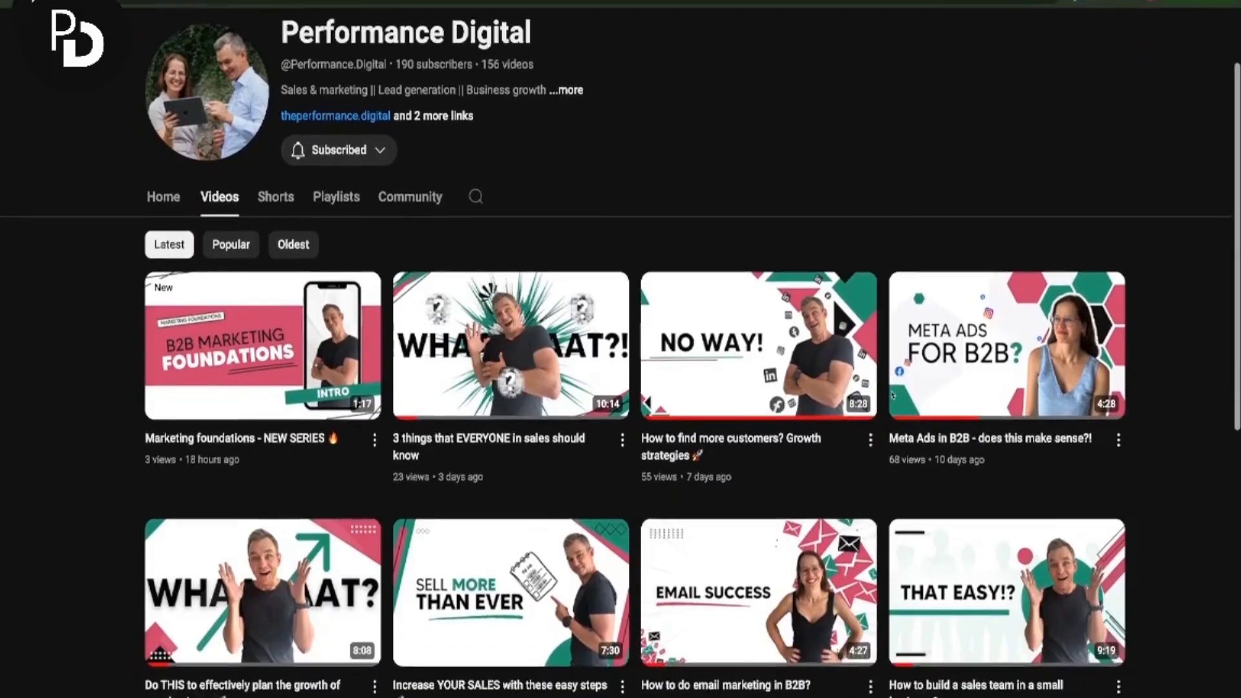
scroll(620, 349, "down", 2)
scroll(621, 348, "down", 2)
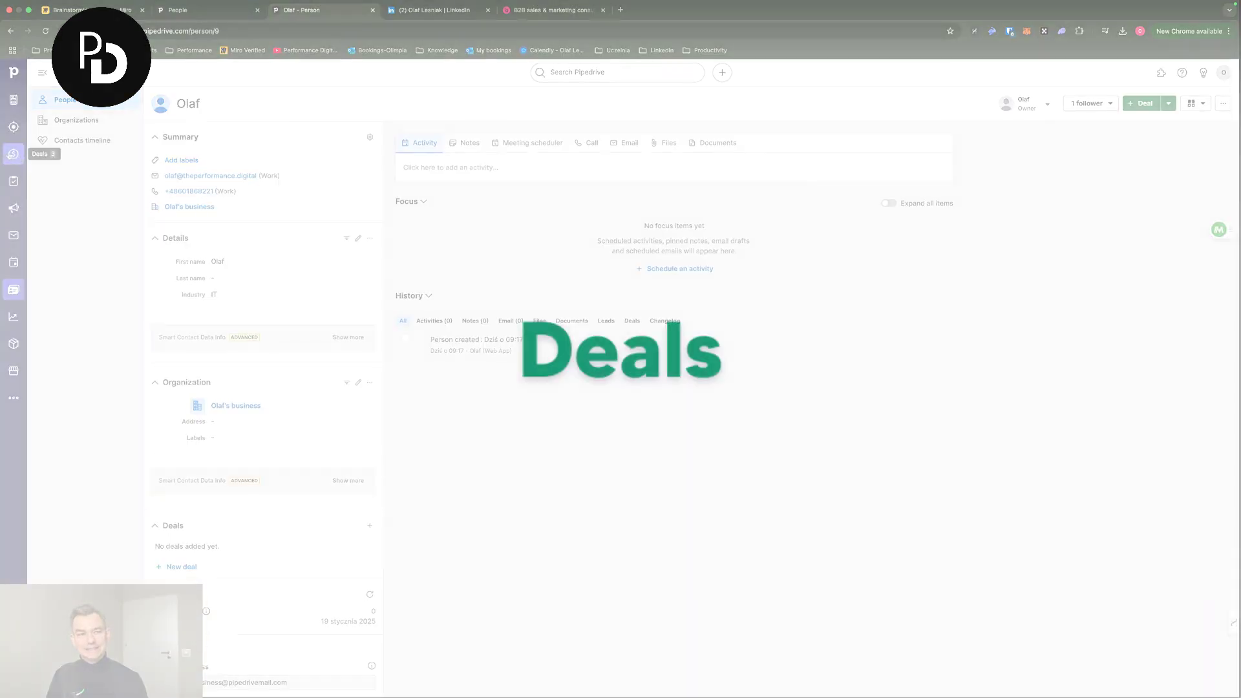
- Go to the Deals board, dismiss the tip and import banner, and edit the pipeline
left_click(13, 154)
left_click(1213, 131)
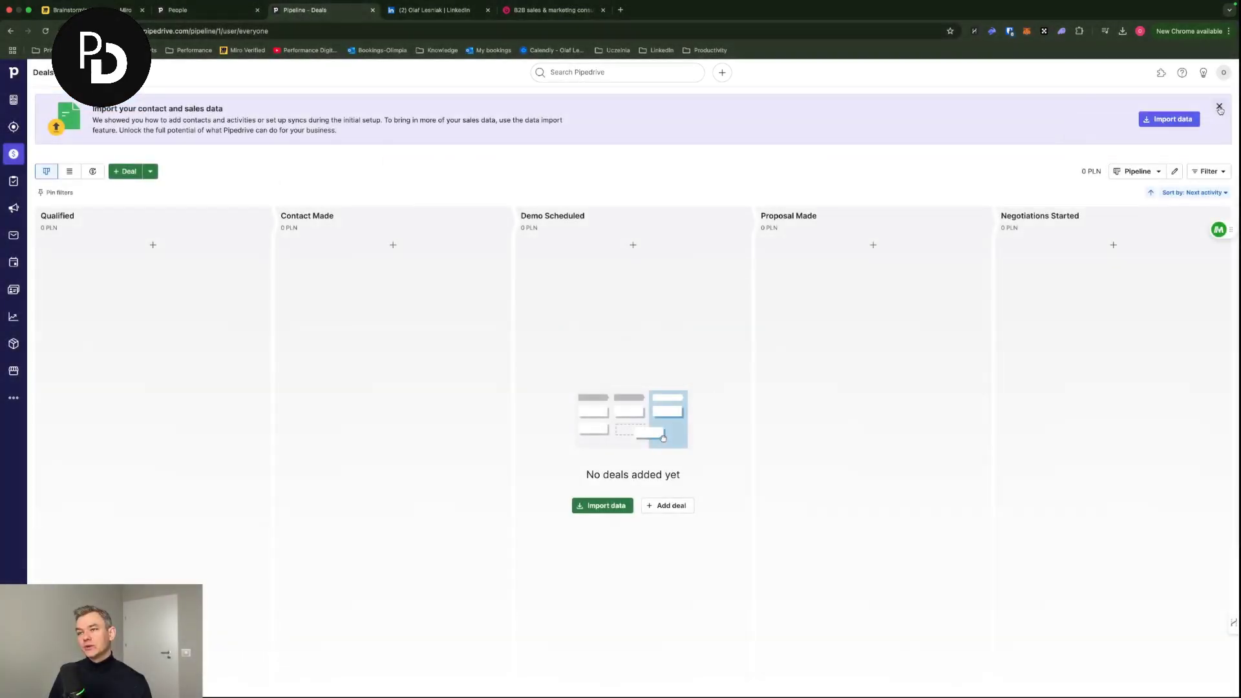
left_click(1218, 106)
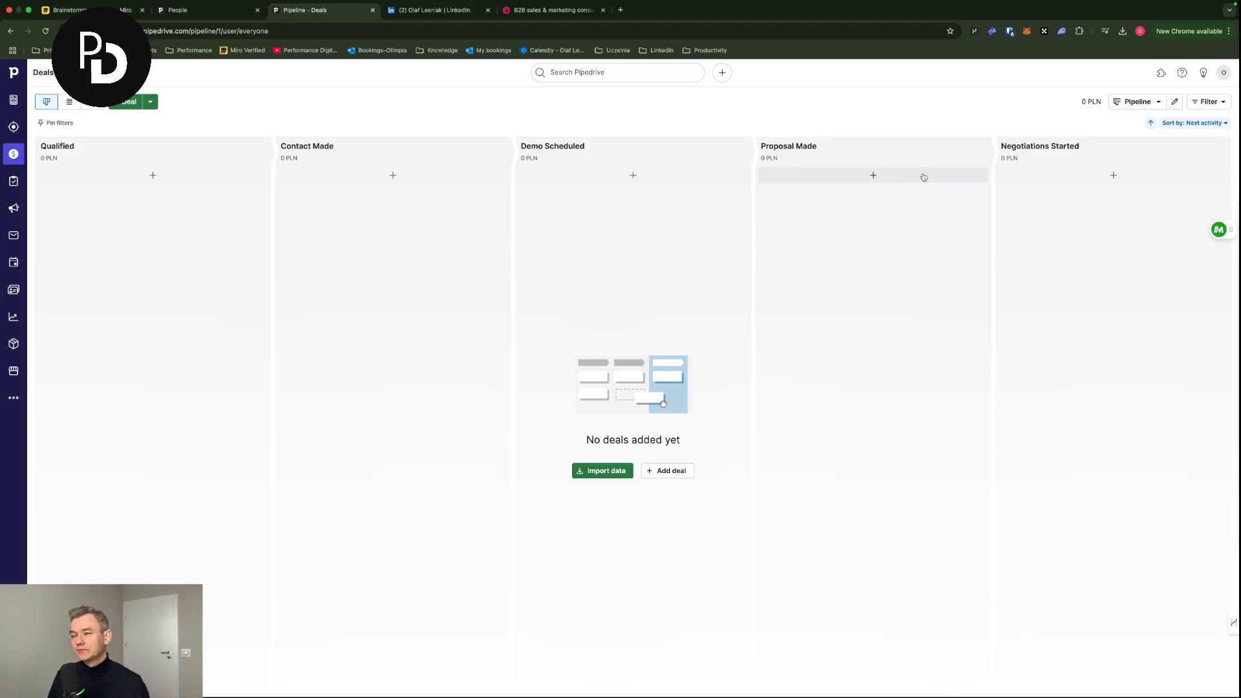
left_click(1137, 105)
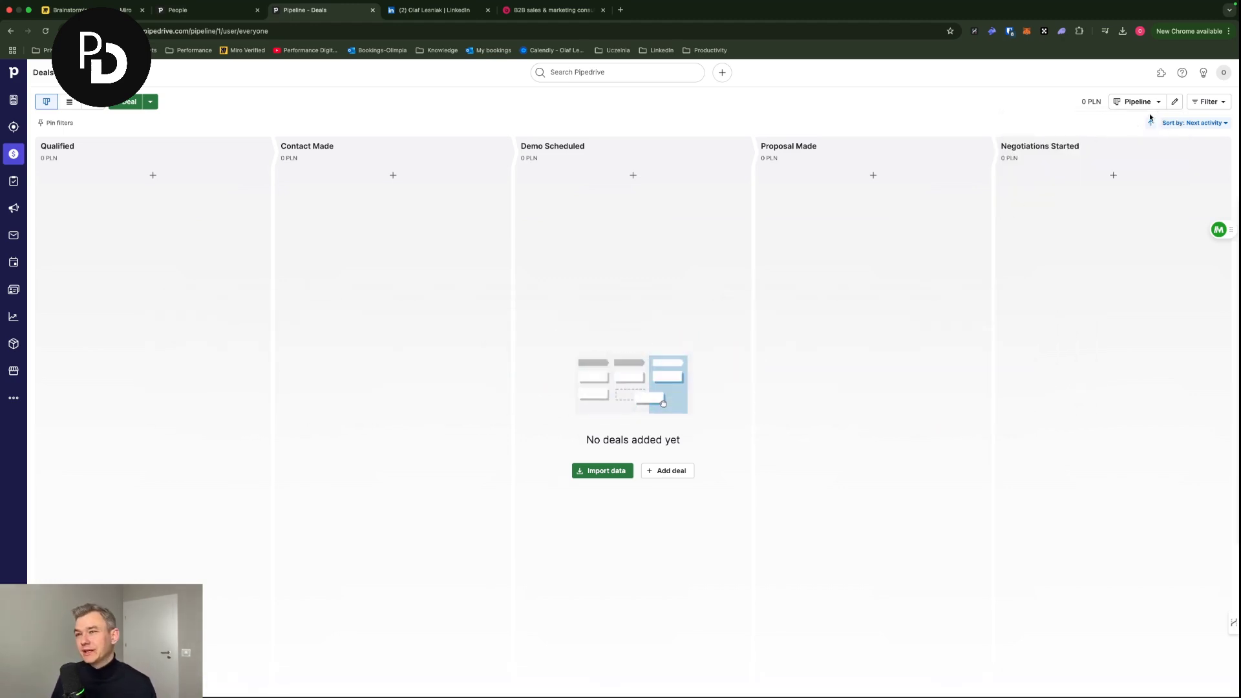
left_click(1175, 102)
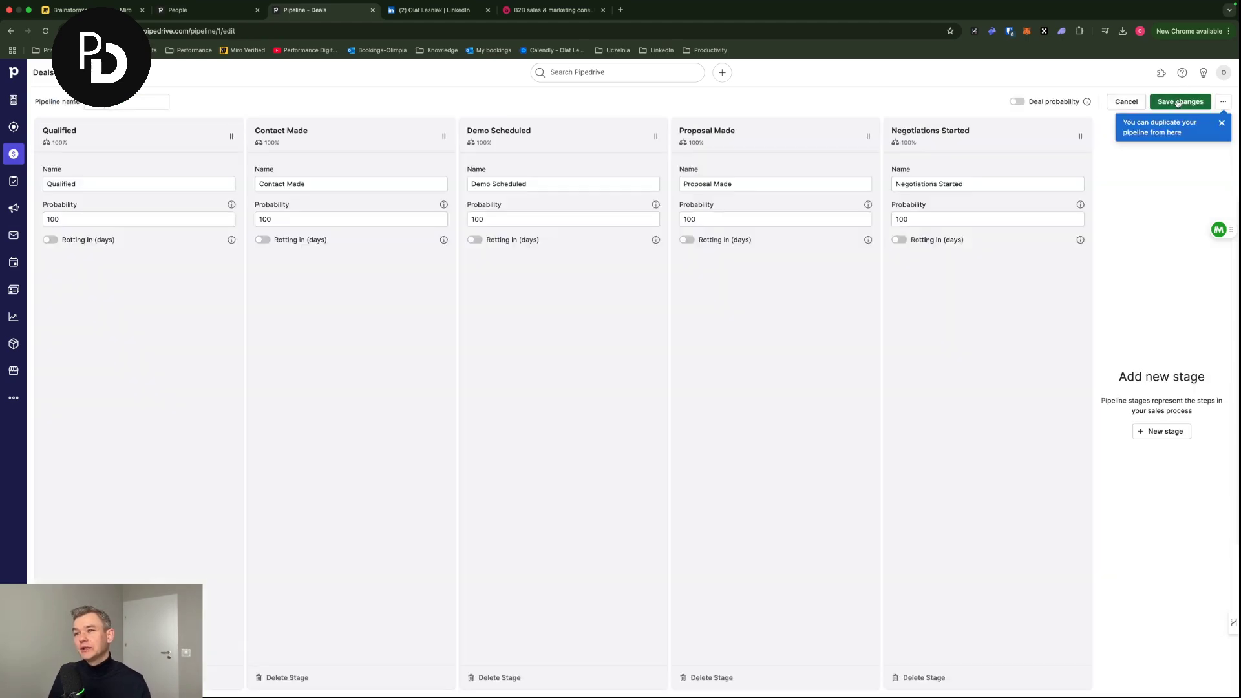
- Cancel the edit and start a new pipeline named Trainings
left_click(1109, 102)
left_click(1119, 101)
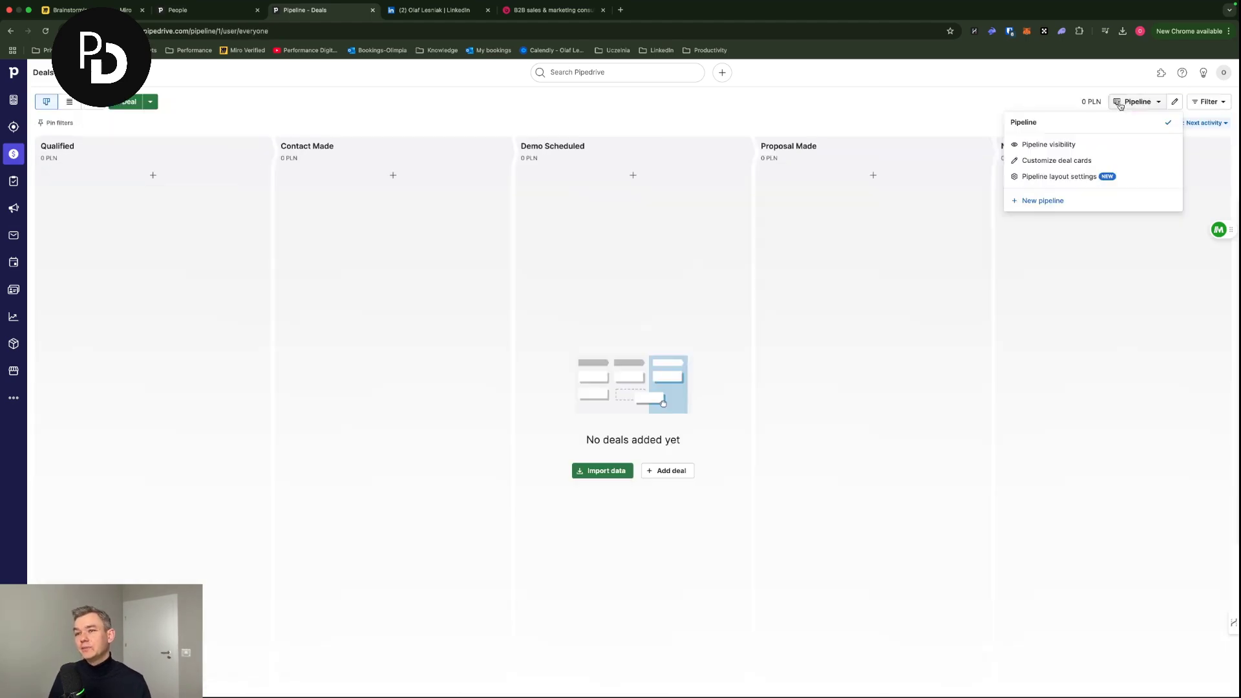
left_click(1064, 200)
triple_click(148, 101)
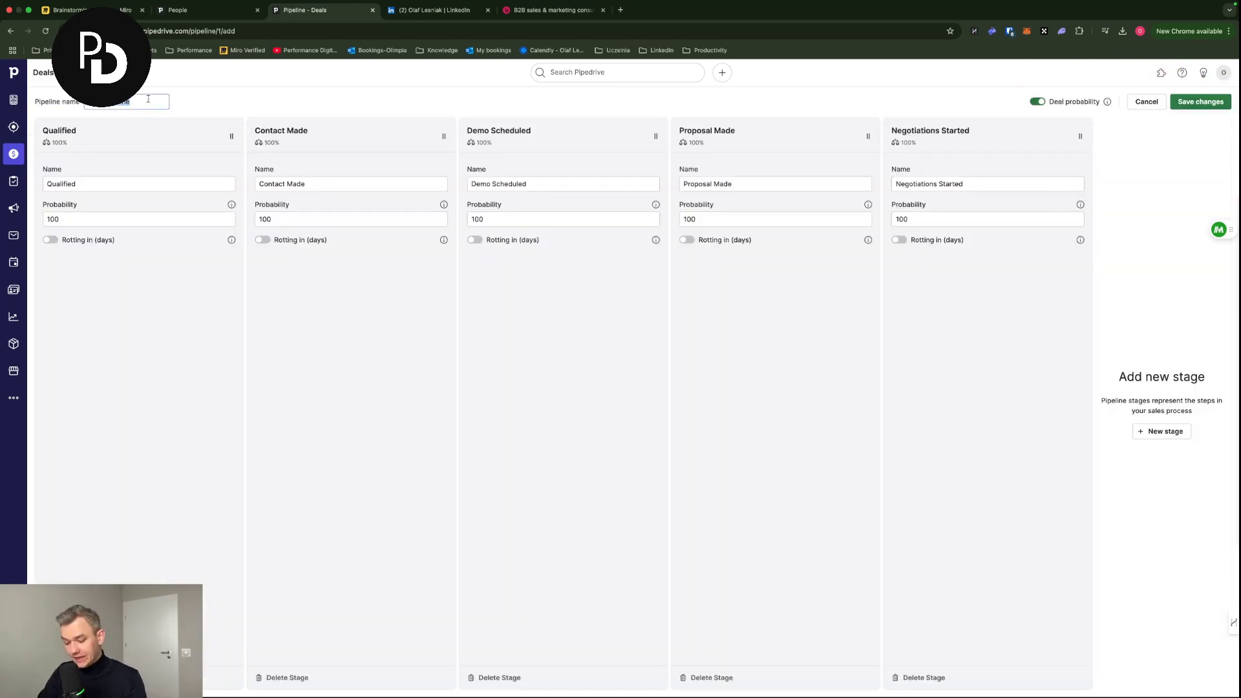
key("BackSpace")
left_click(231, 98)
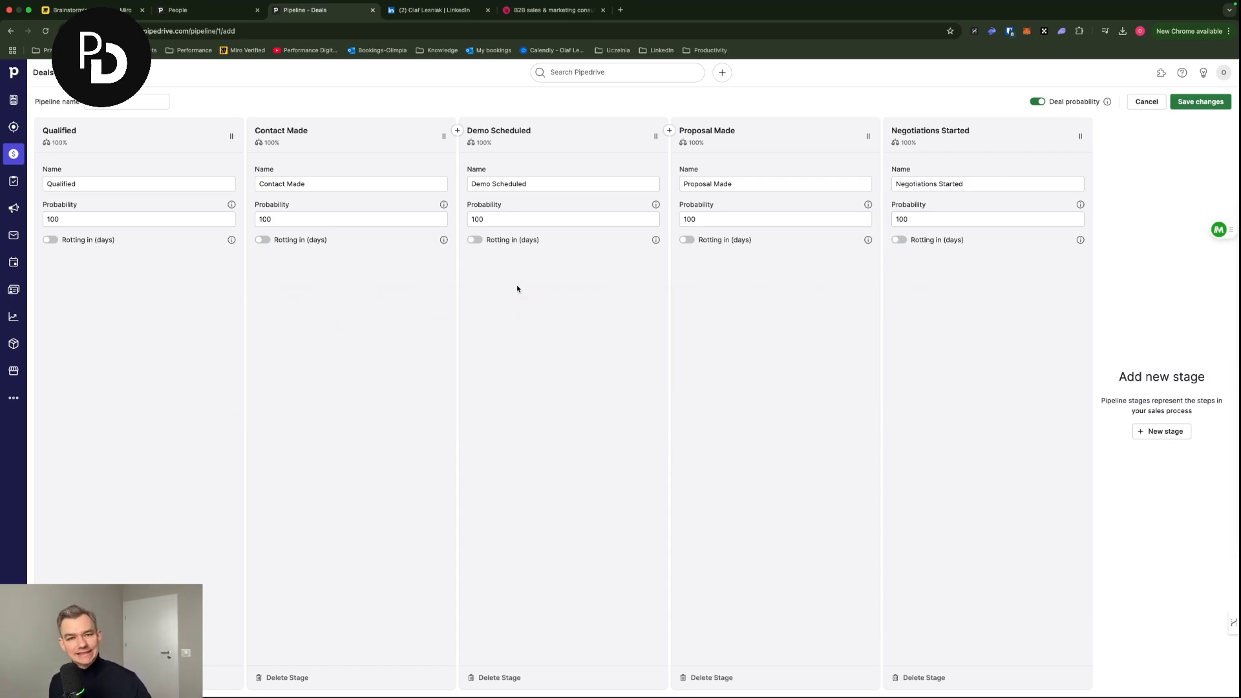
- Give the Qualified stage 10% probability and rotting after 7 days
left_click(121, 184)
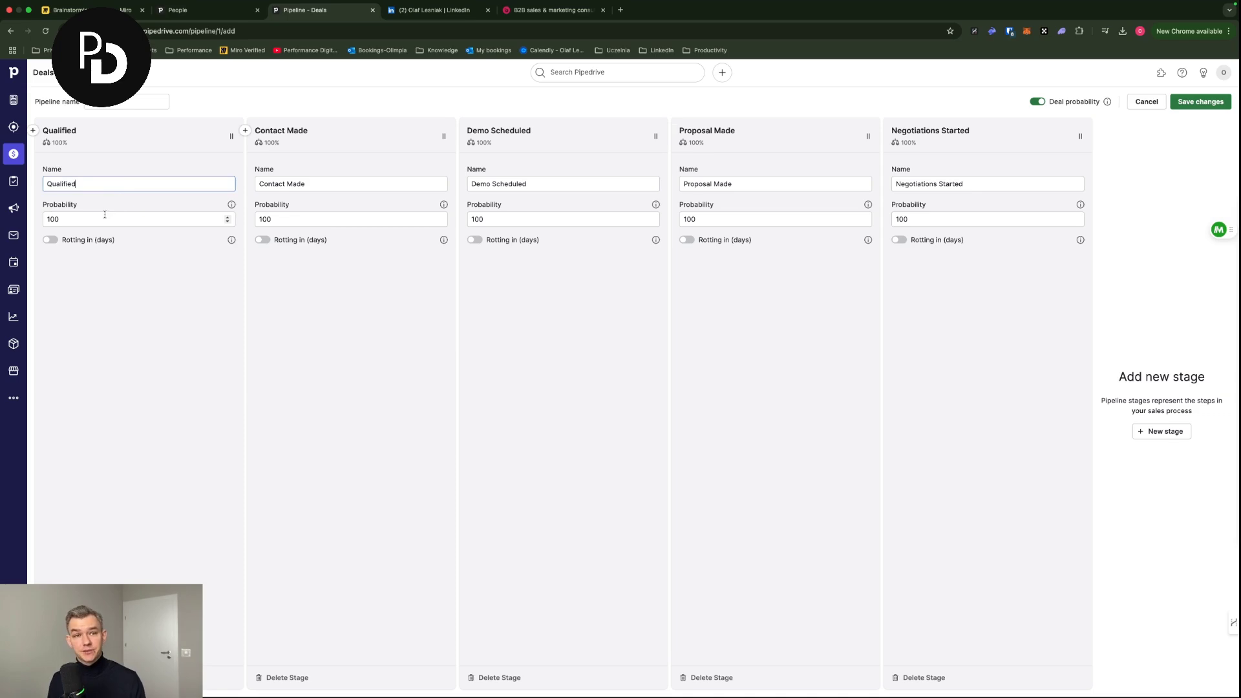
key("Tab")
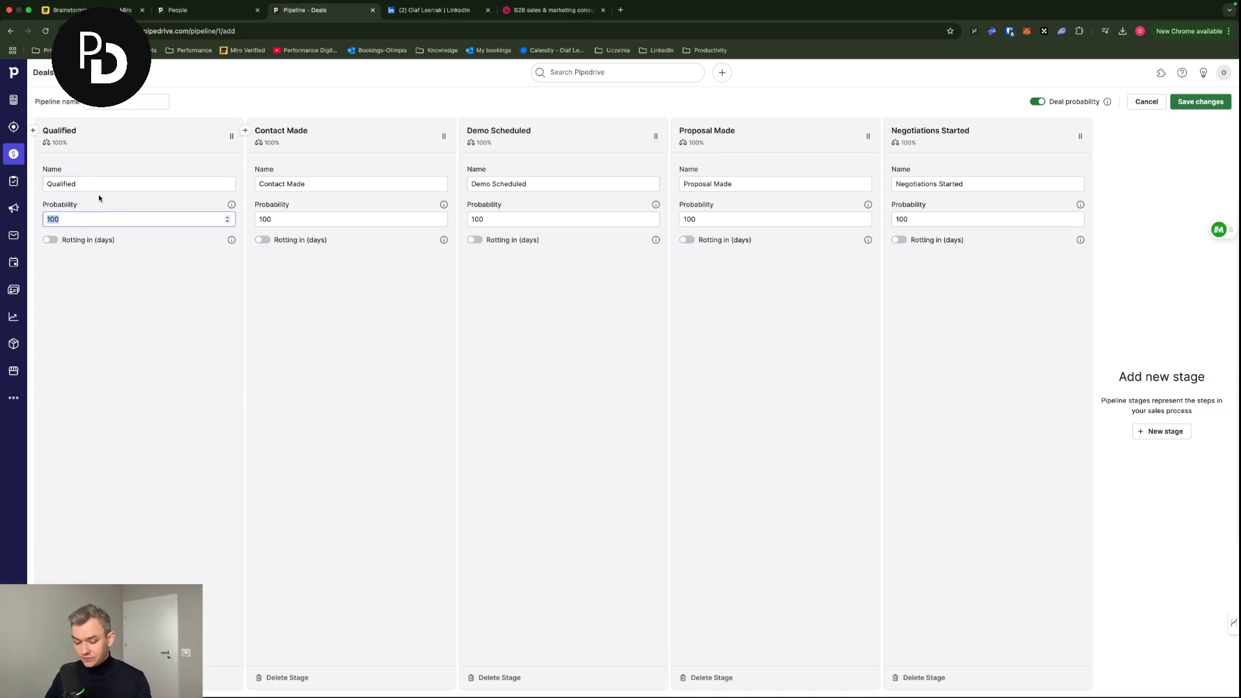
type("20")
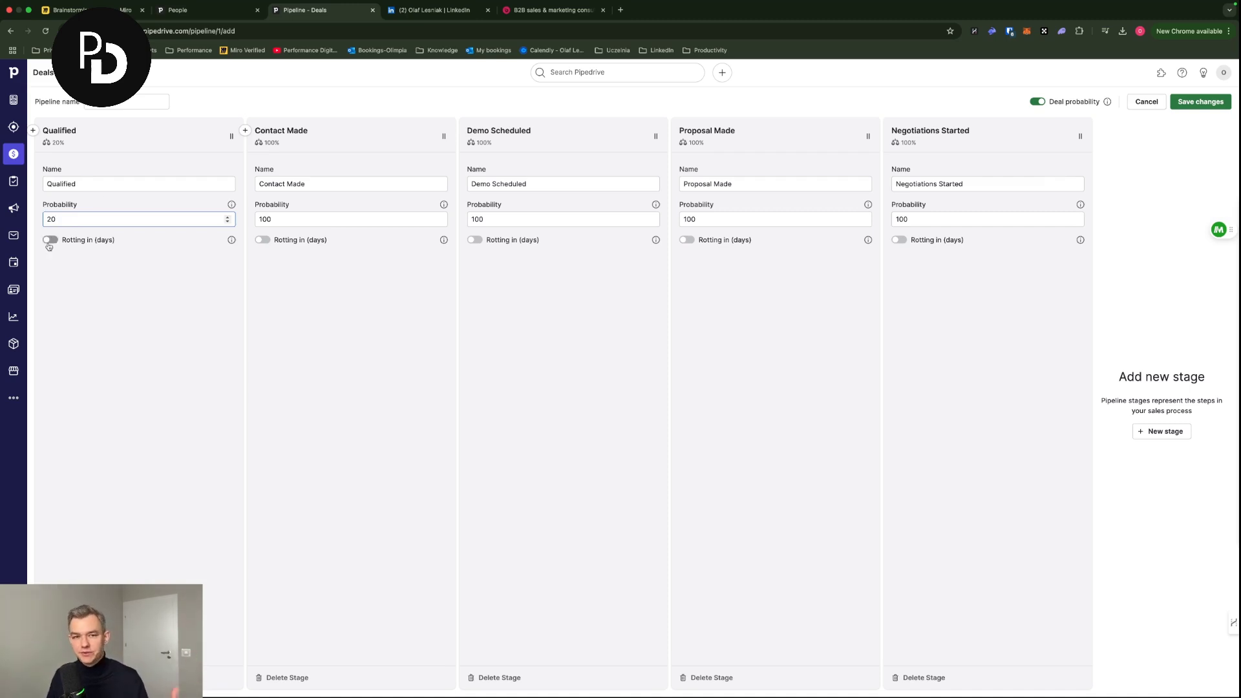
left_click_drag(75, 220, 20, 212)
type("10")
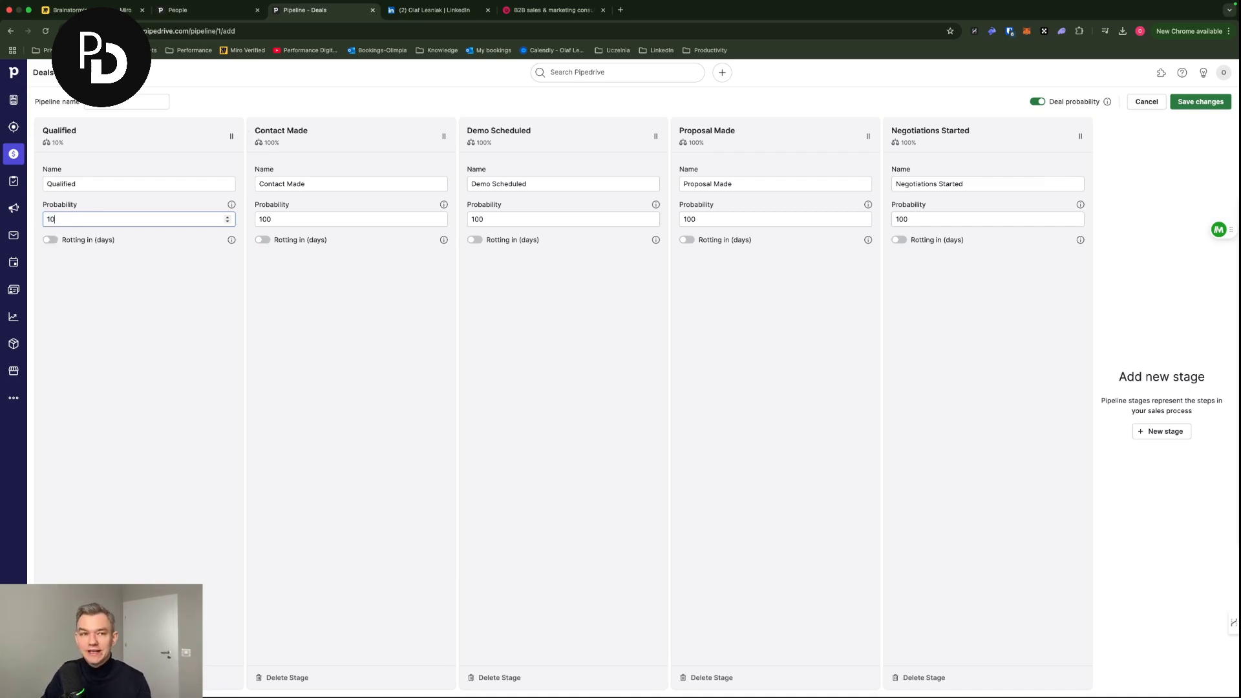
left_click(51, 239)
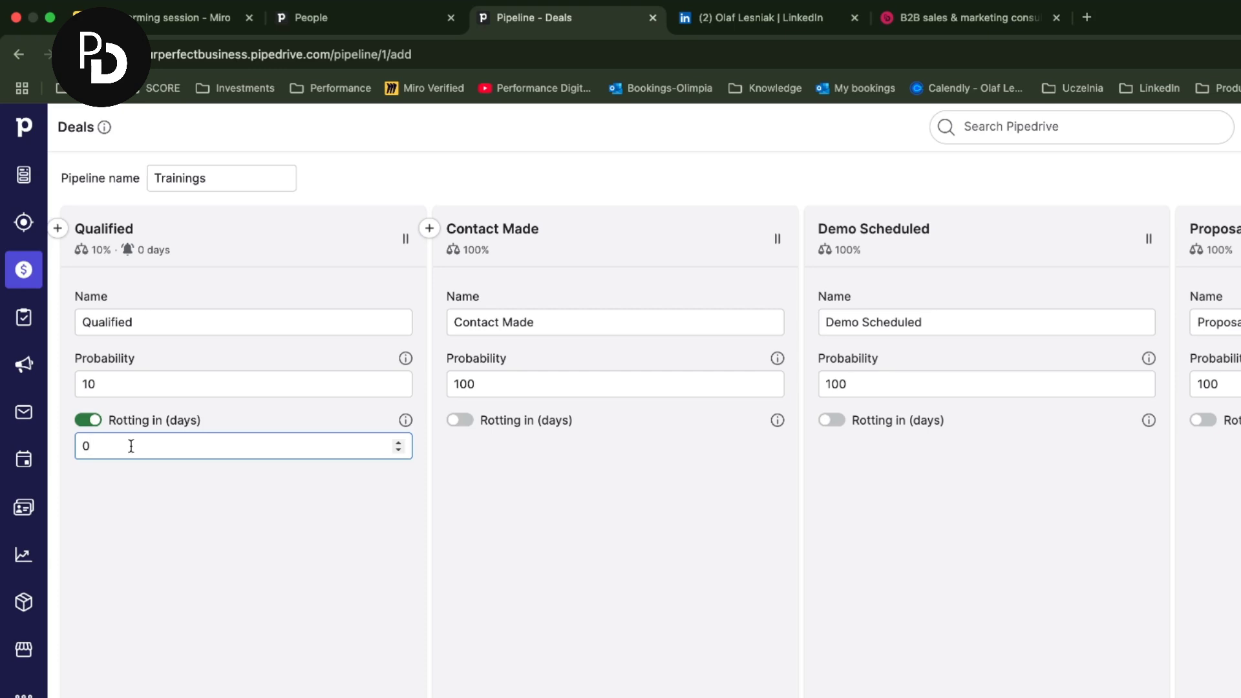
key("BackSpace")
type("7")
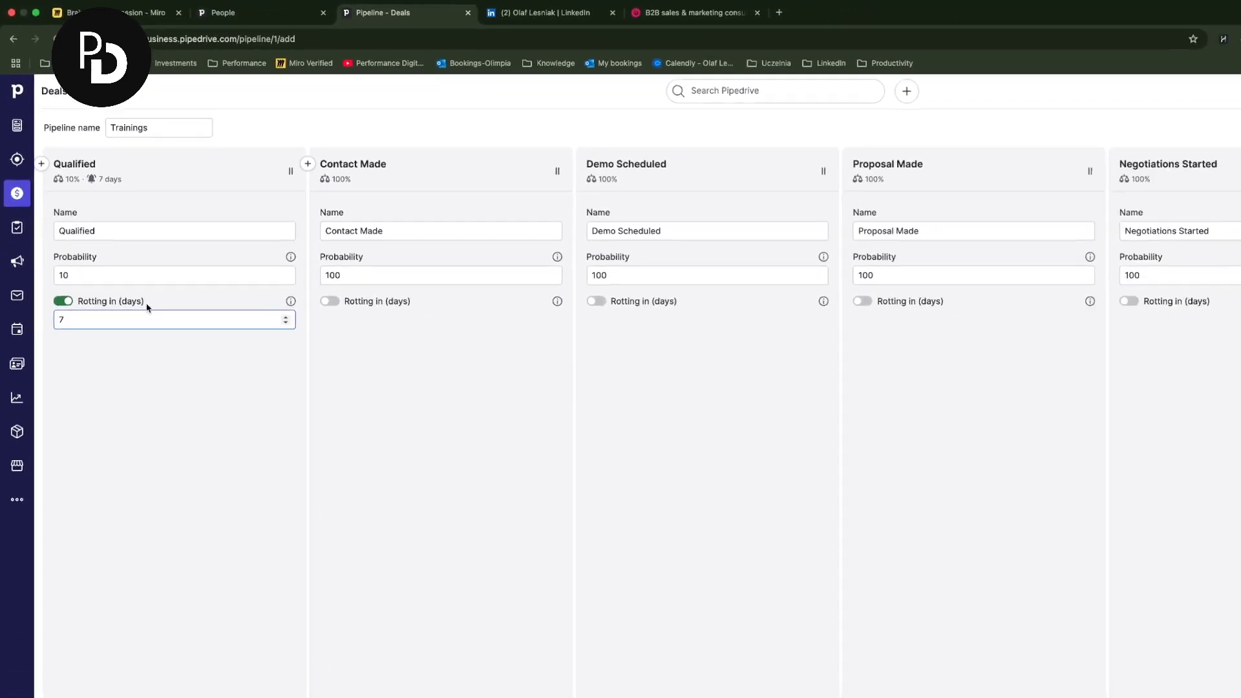
left_click(311, 307)
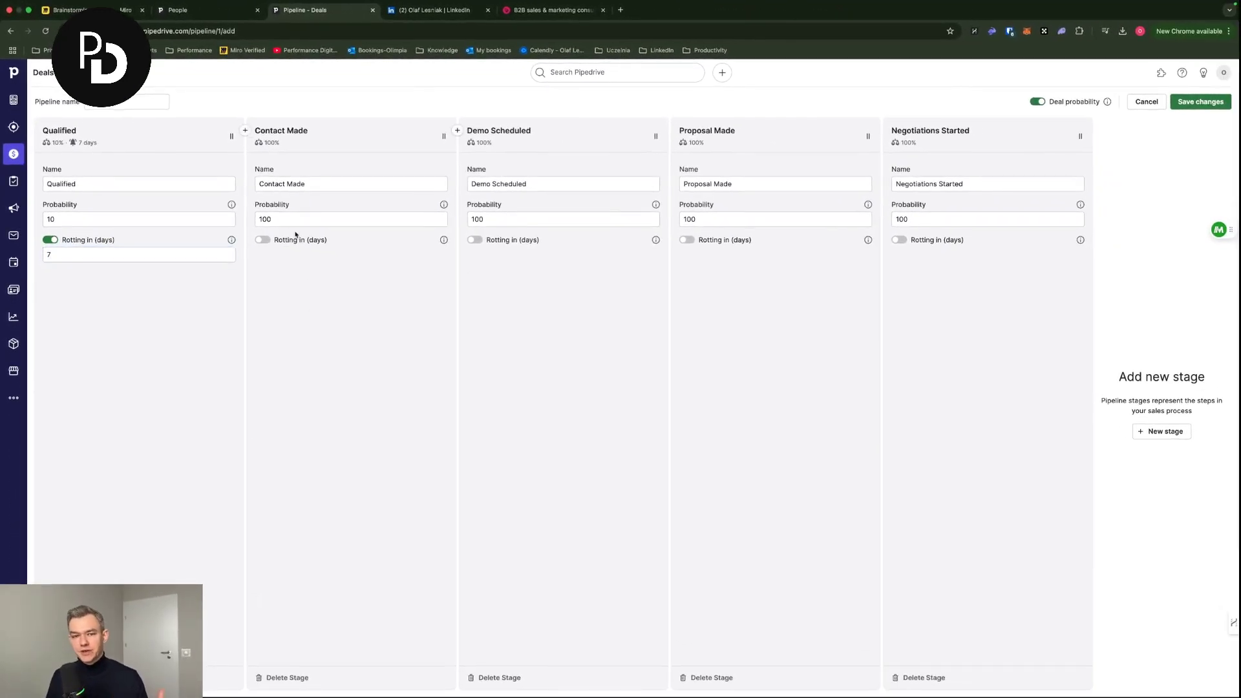
- Rename Contact Made to 'Needs discovery' with 15% probability and rotting after 2 days
triple_click(310, 185)
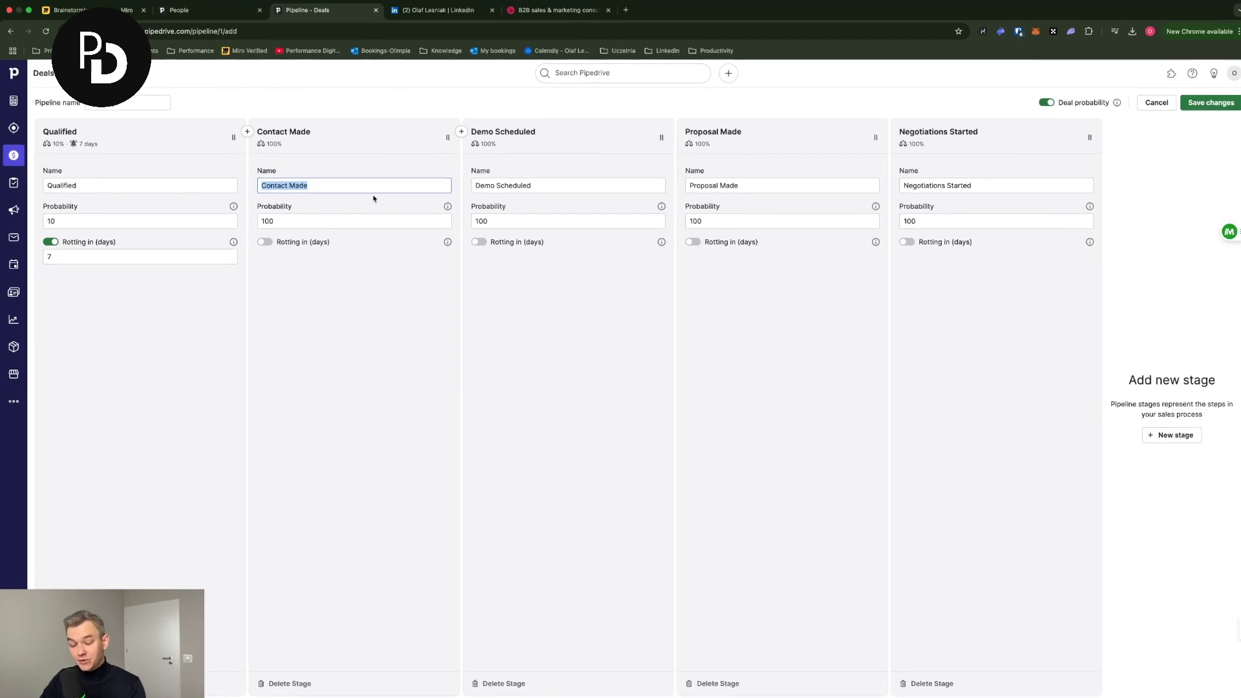
type("Discov")
key("BackSpace")
key("BackSpace")
key("BackSpace")
key("BackSpace")
key("BackSpace")
key("BackSpace")
type("Needs dis")
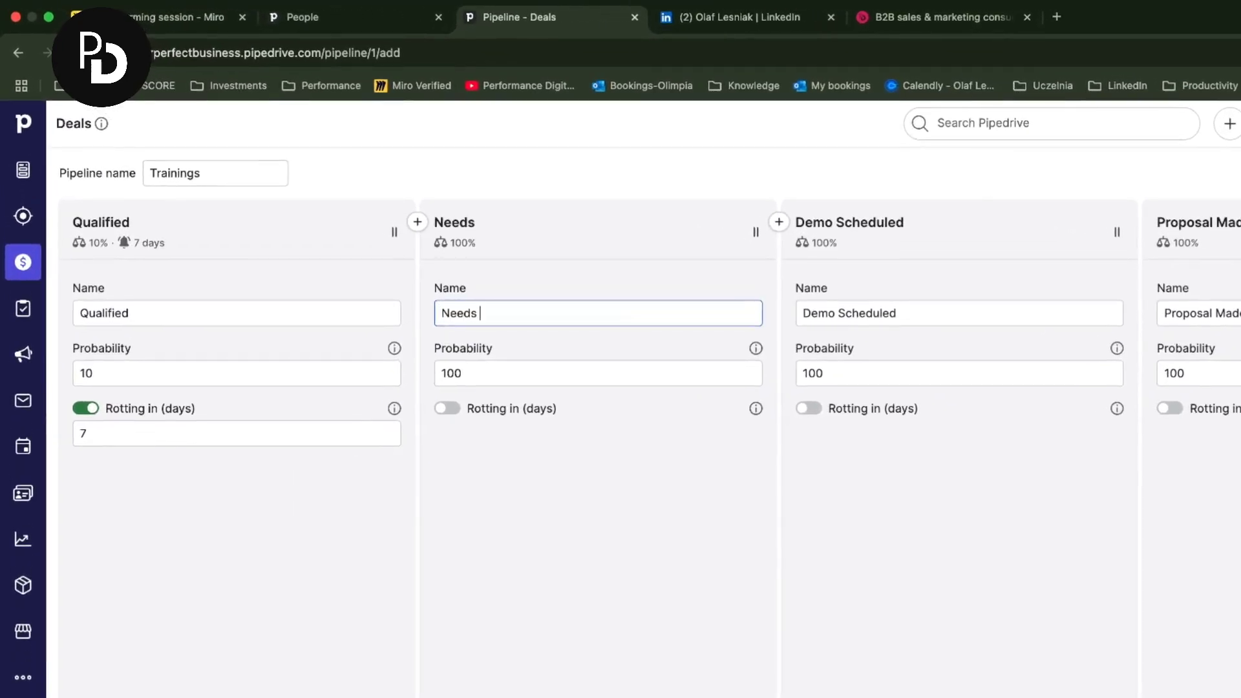
key("BackSpace")
key("BackSpace")
type("iscovery")
key("Tab")
type("15")
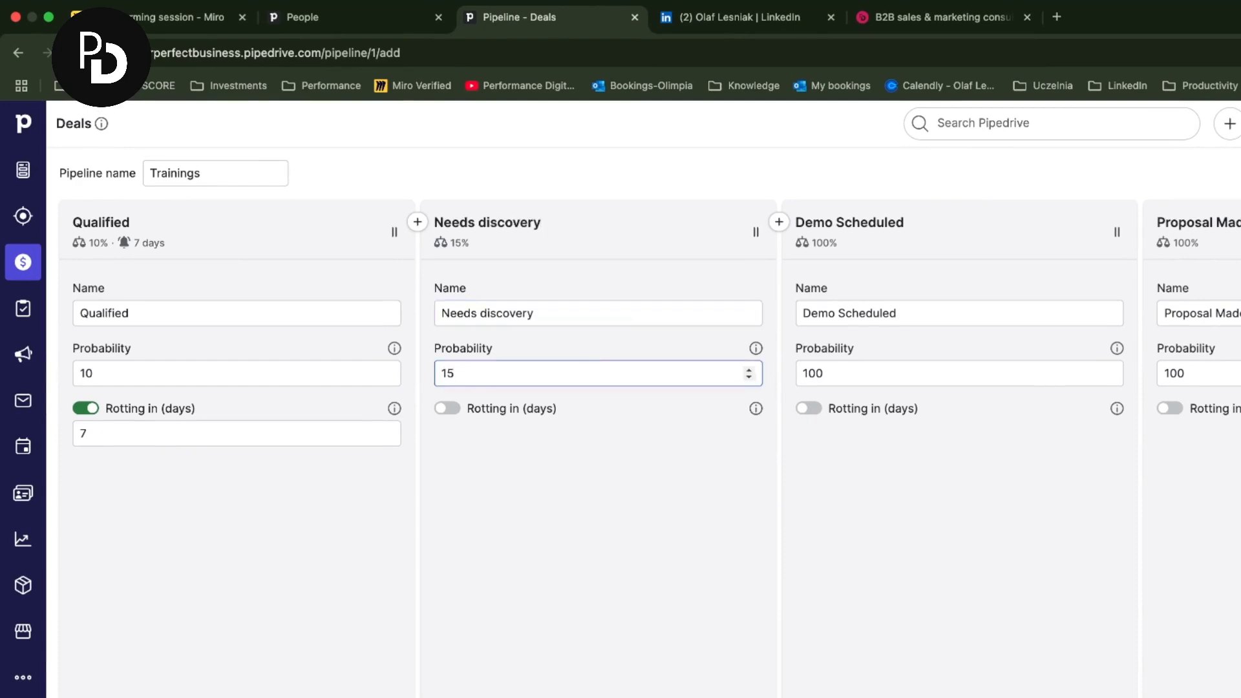
left_click(447, 409)
left_click(465, 433)
left_click_drag(466, 433, 431, 435)
type("2")
left_click(928, 268)
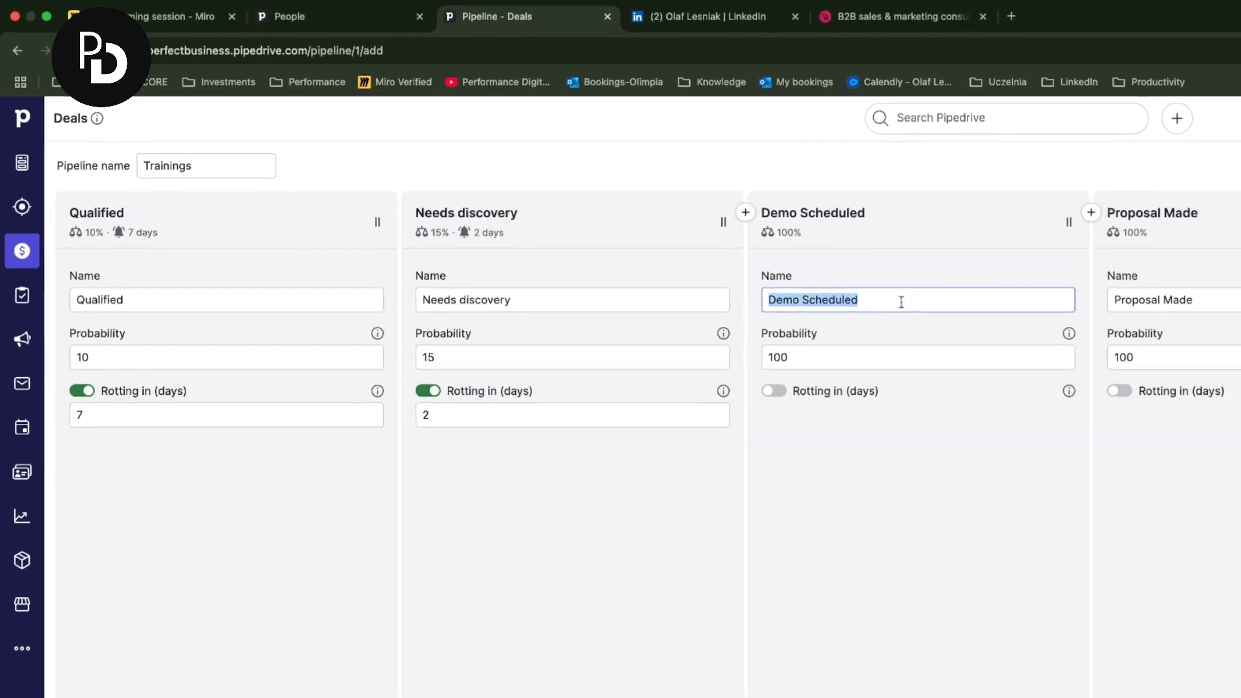
- Rename Demo Scheduled to 'Proposal preparation' with rotting after 4 days and 25% probability
triple_click(917, 301)
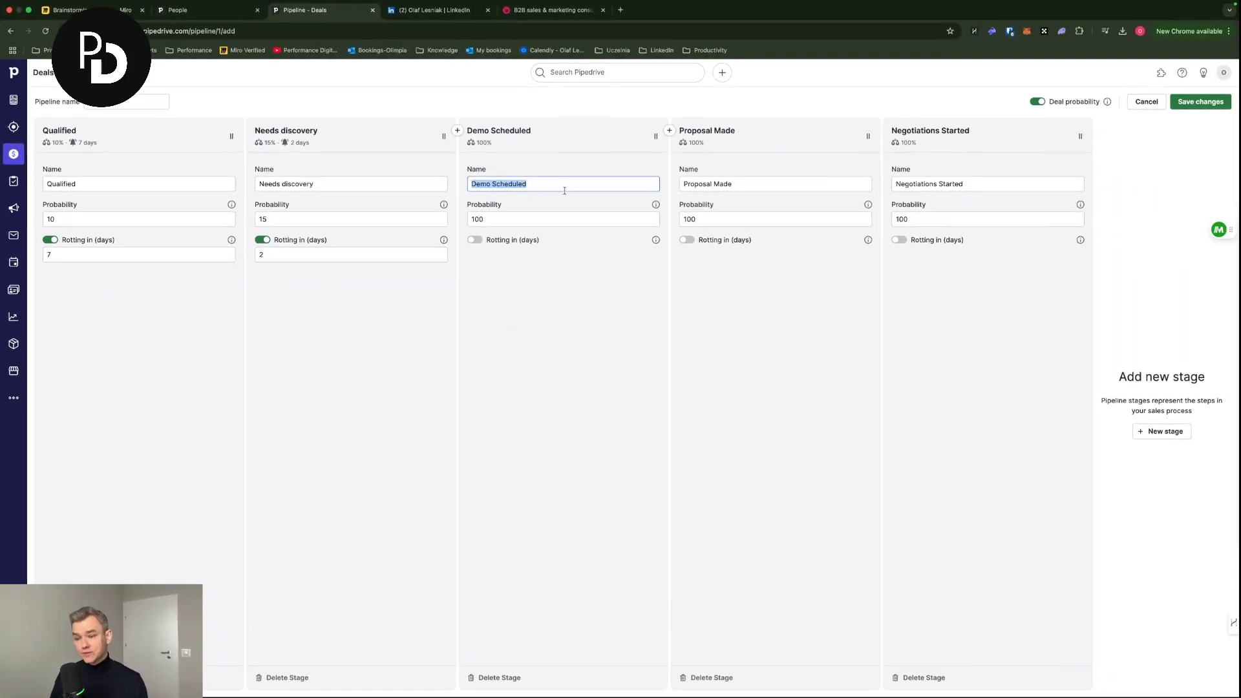
type("Proposal prepra")
key("BackSpace")
key("BackSpace")
key("BackSpace")
type("ation")
left_click(479, 240)
type("4")
key("shift+Tab")
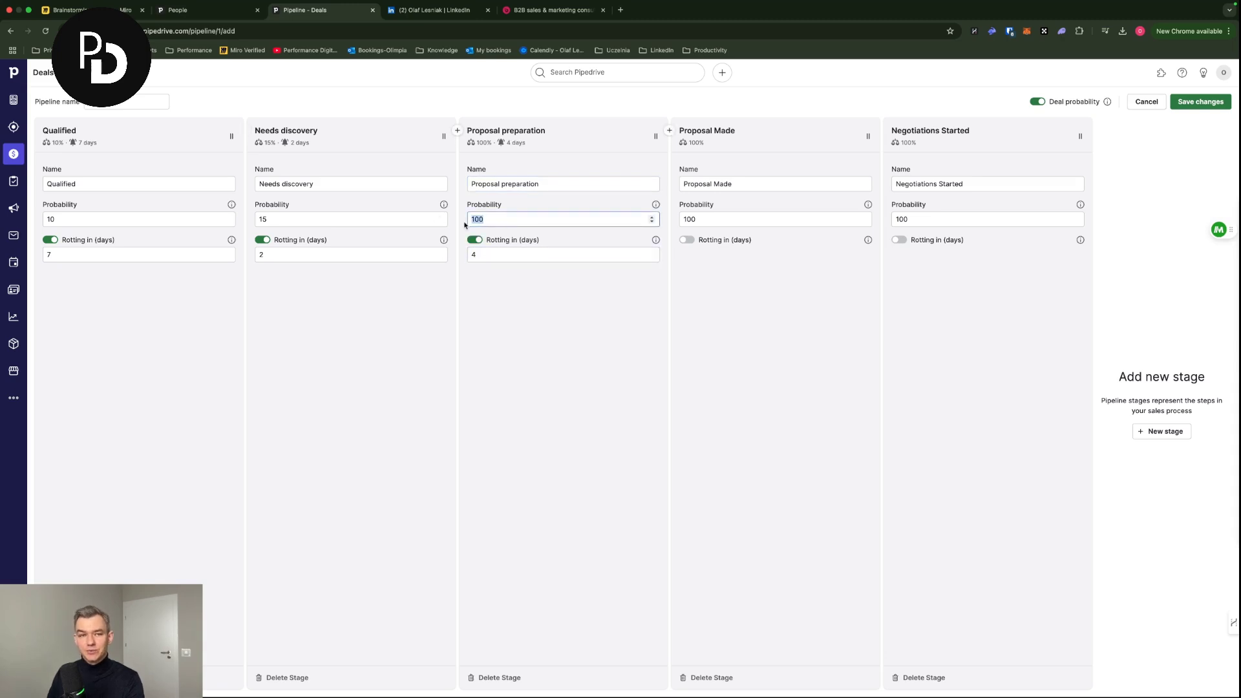
type("25")
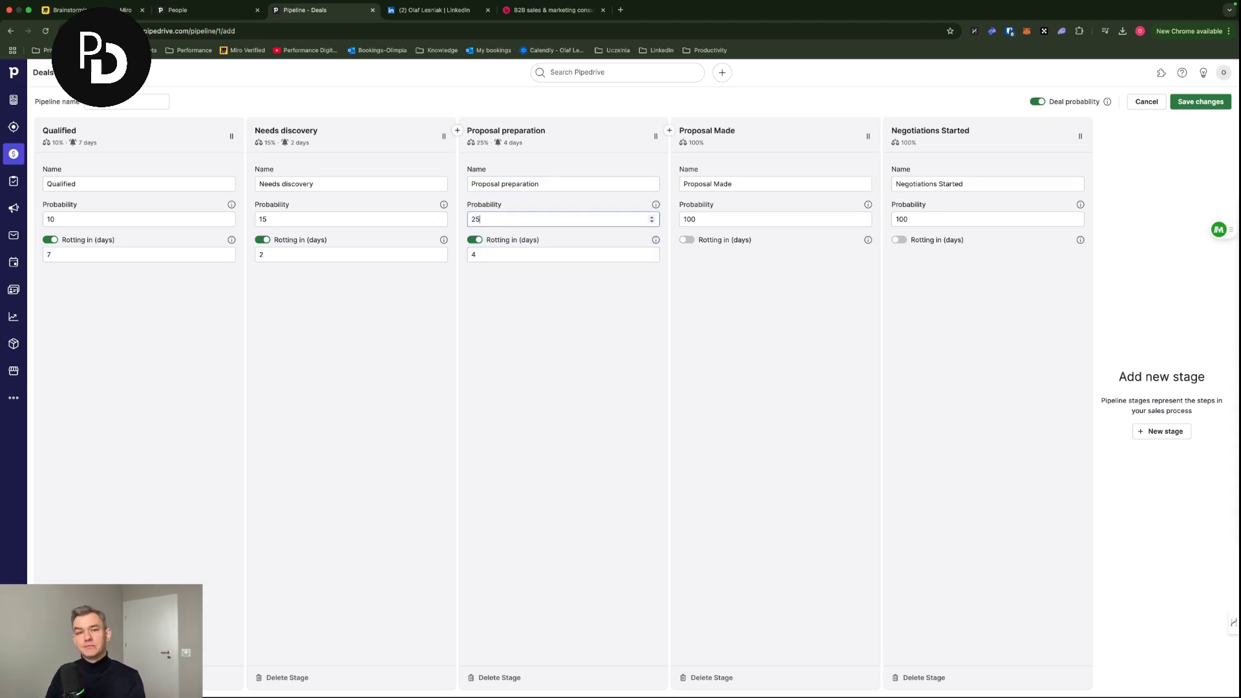
left_click(542, 289)
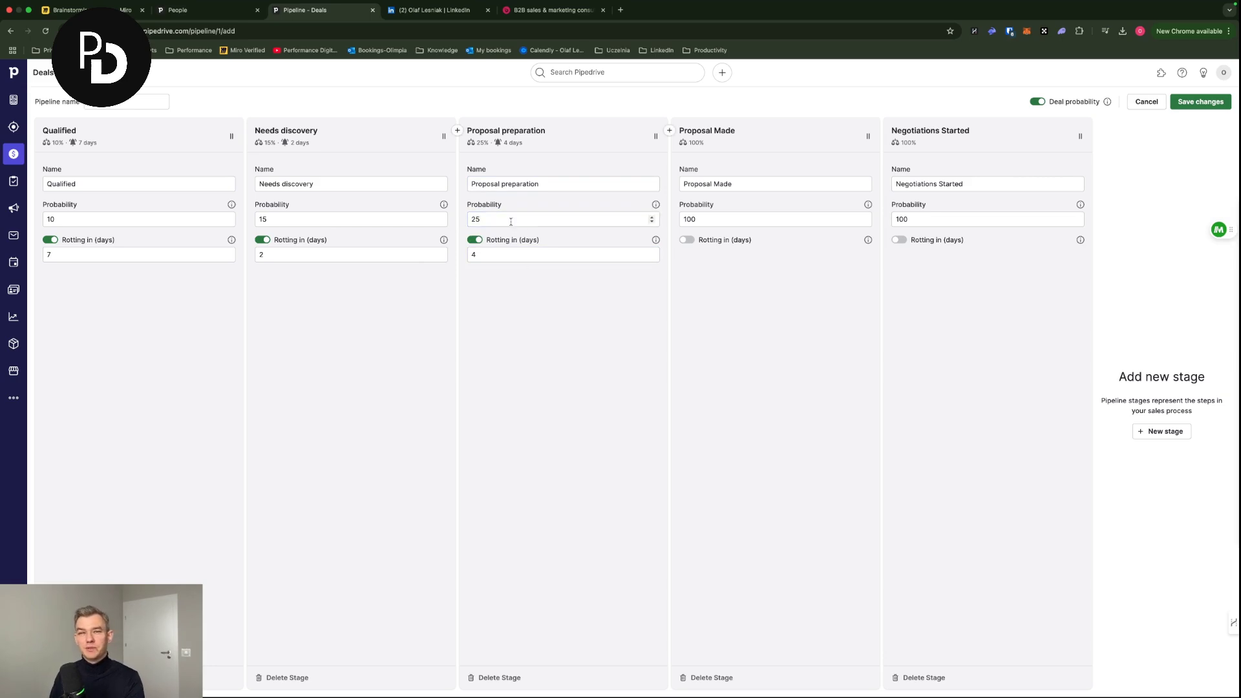
triple_click(777, 179)
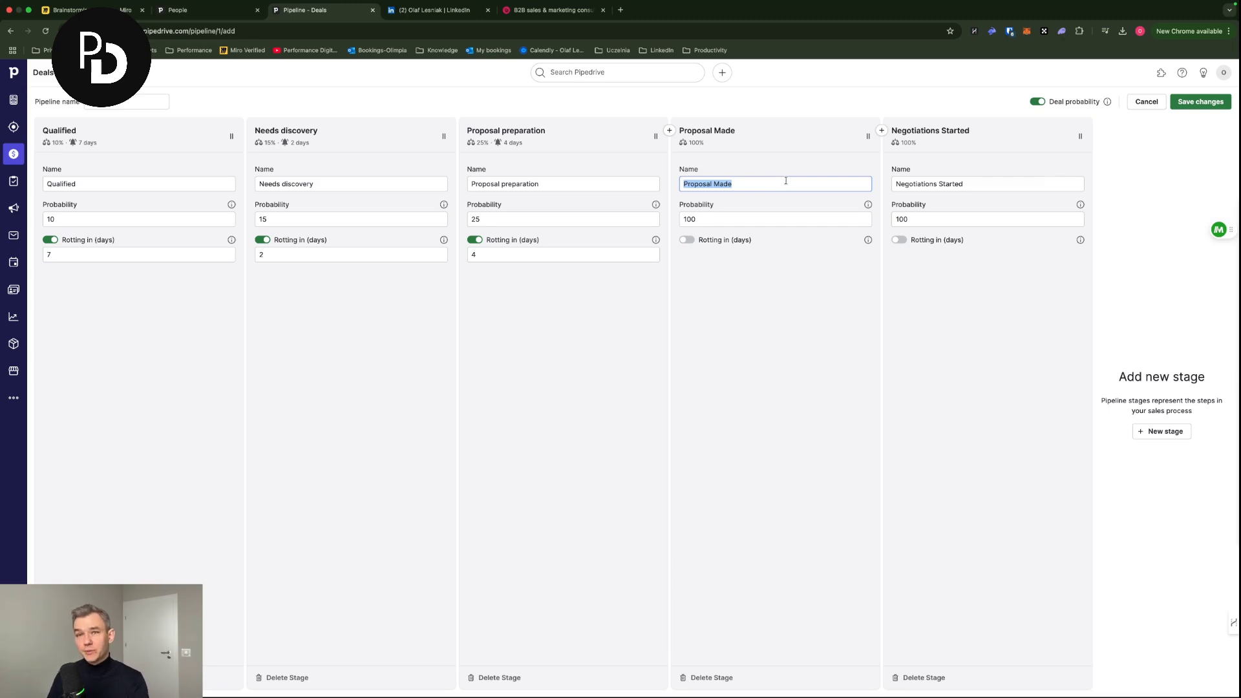
- Give the Proposal Made stage 40% probability and turn on rotting after 4 days
key("Tab")
type("40")
left_click(685, 240)
left_click_drag(703, 254, 634, 250)
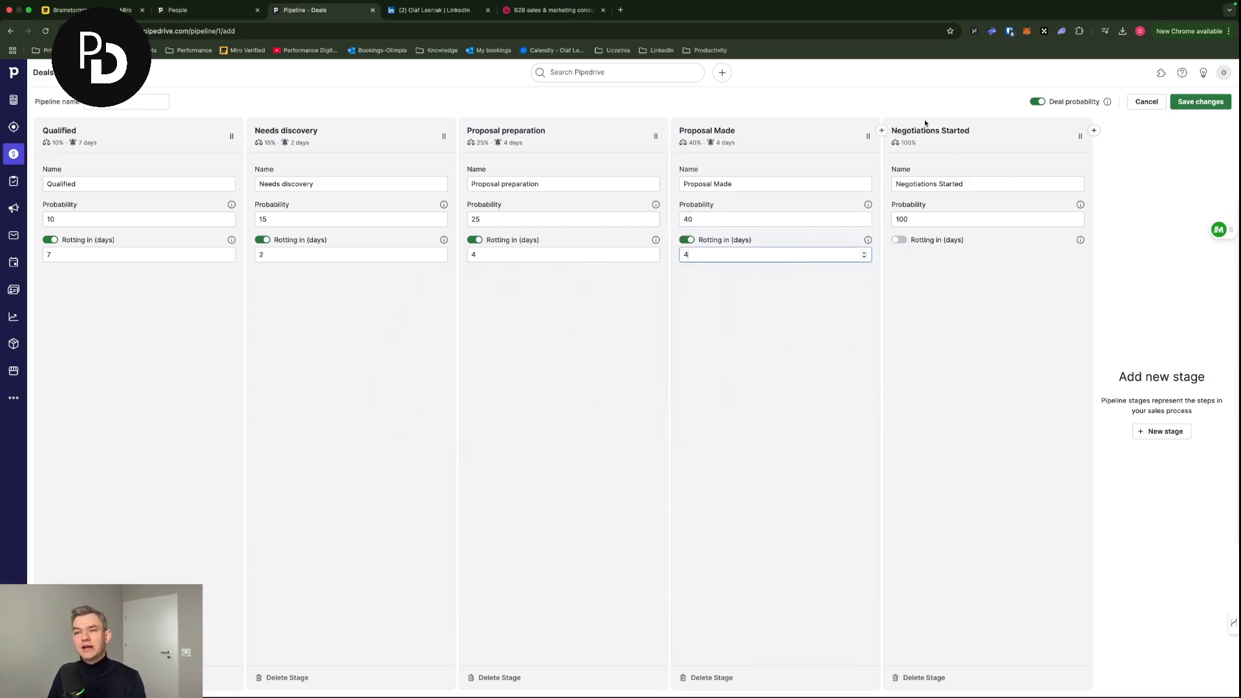
- Rename the last stage 'Negotations' with 50% probability and 4-day rotting, then save the pipeline
triple_click(979, 186)
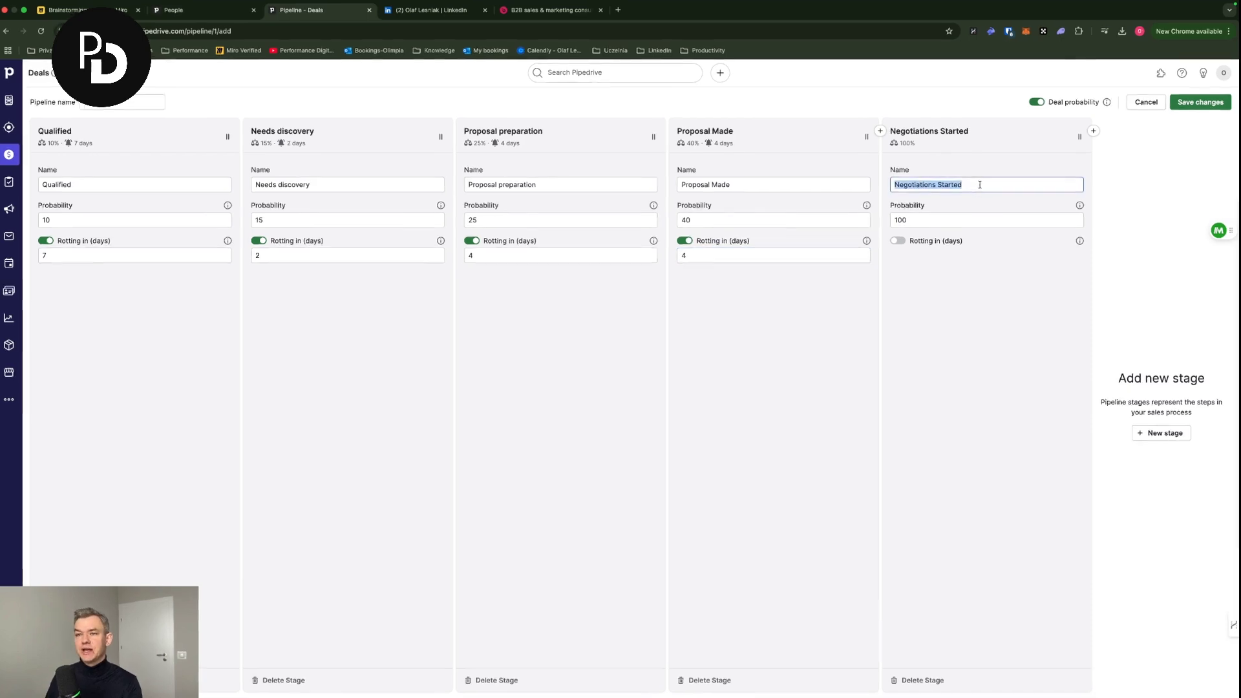
type("Negotations")
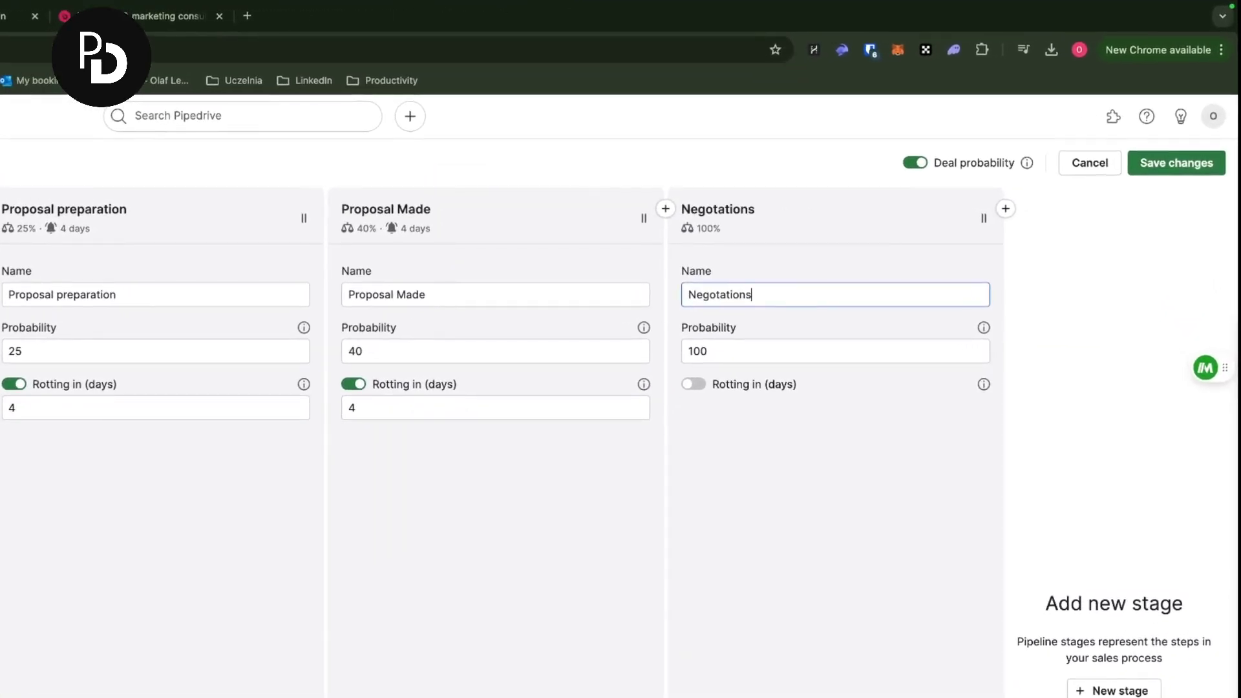
key("Tab")
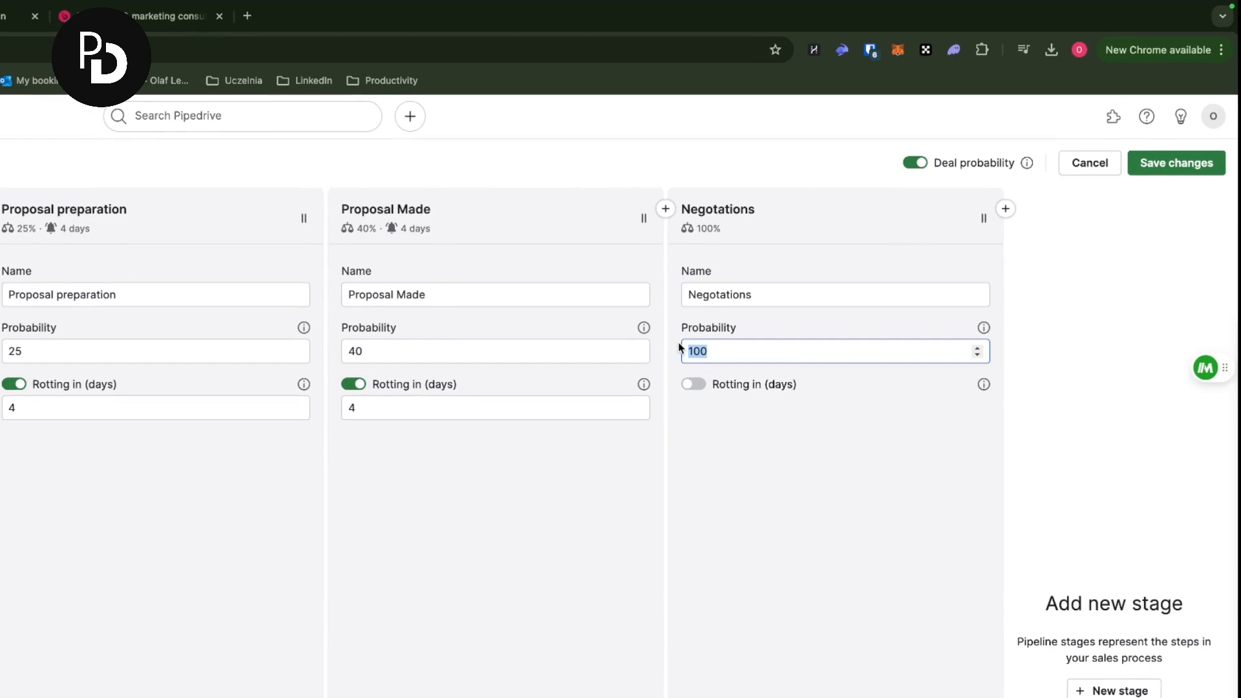
type("50")
left_click(694, 384)
type("4")
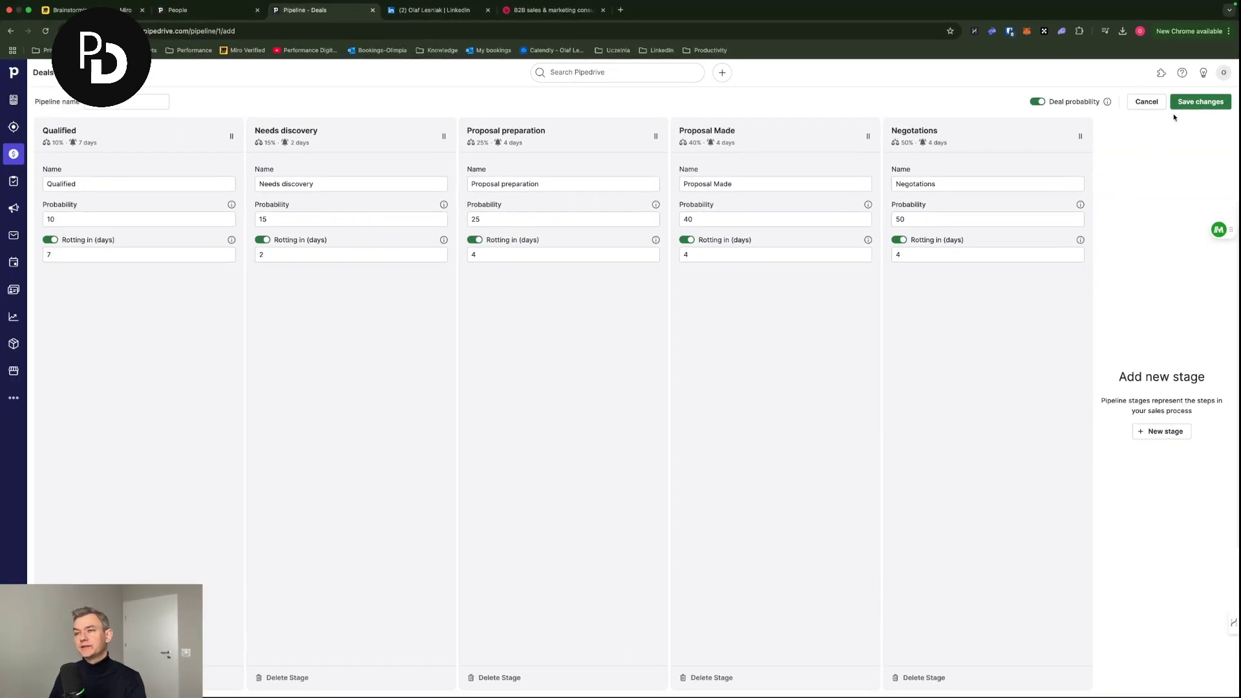
left_click(1177, 105)
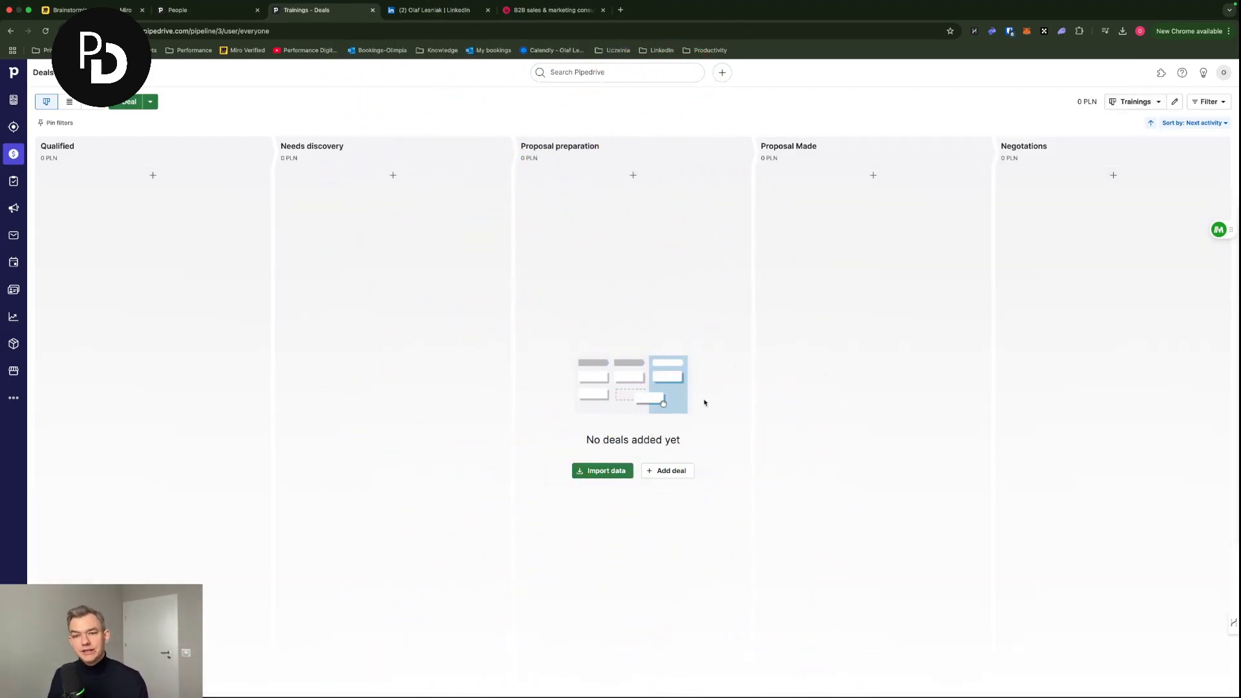
- Create a 2,500 US Dollar deal for the existing contact in the Qualified stage
left_click(651, 471)
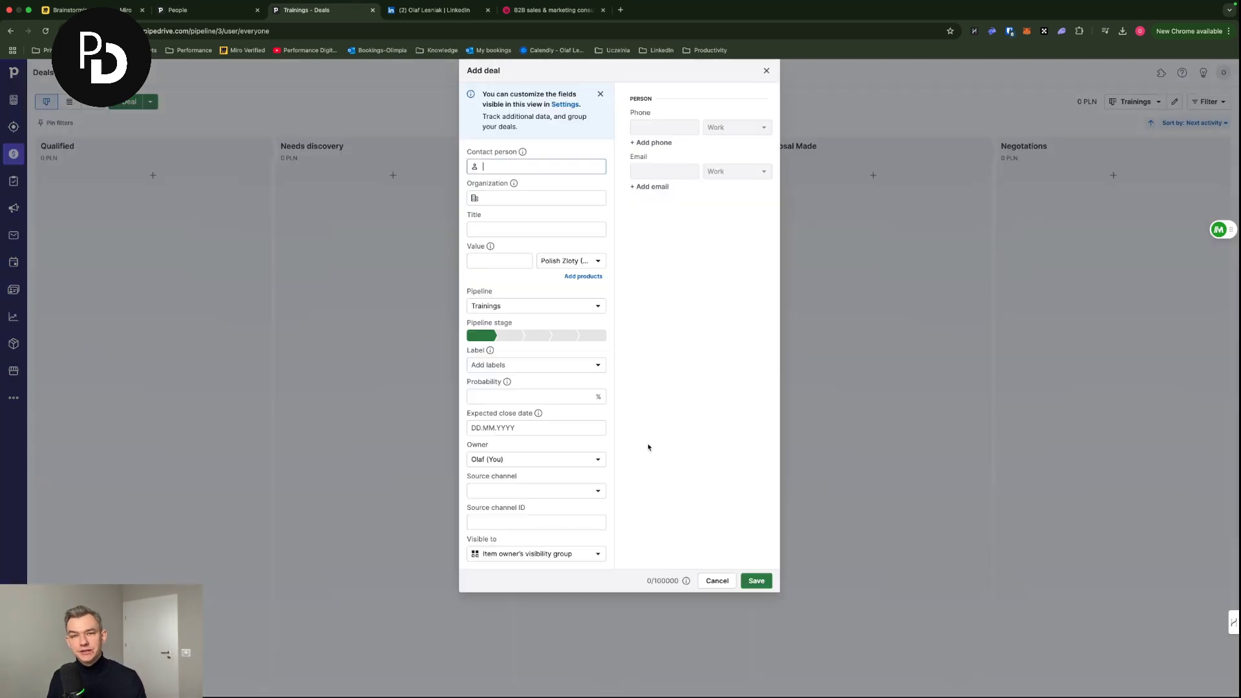
type("Ol")
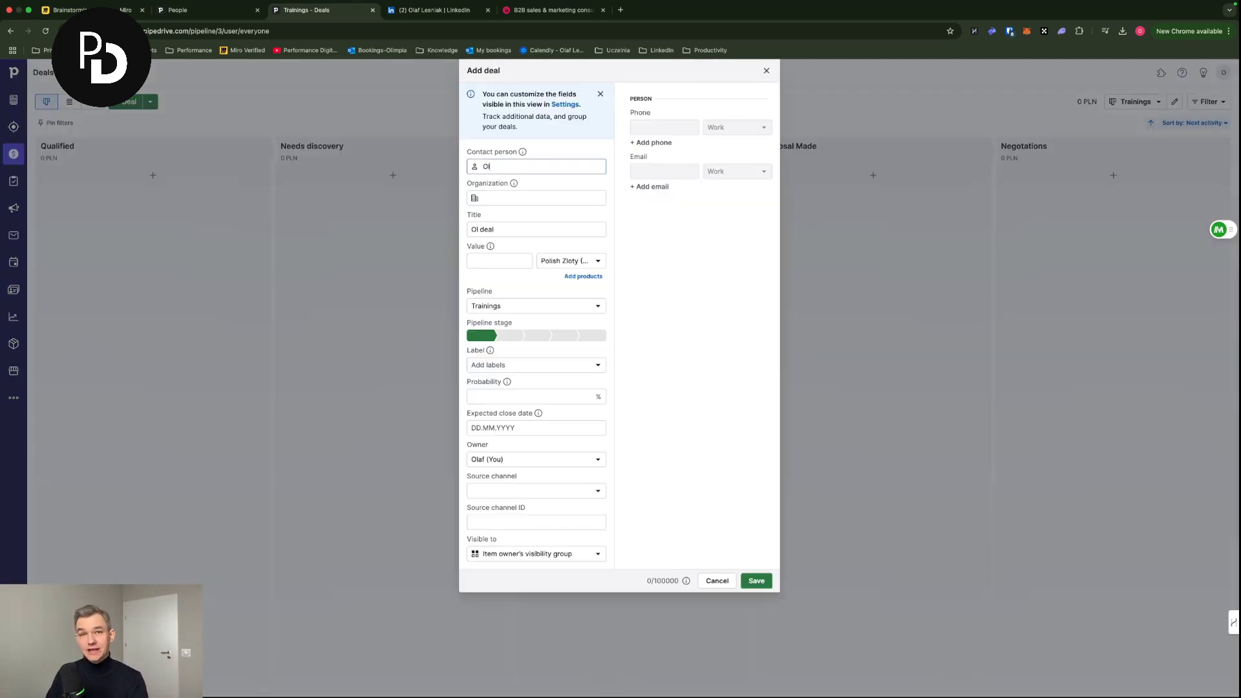
left_click(535, 197)
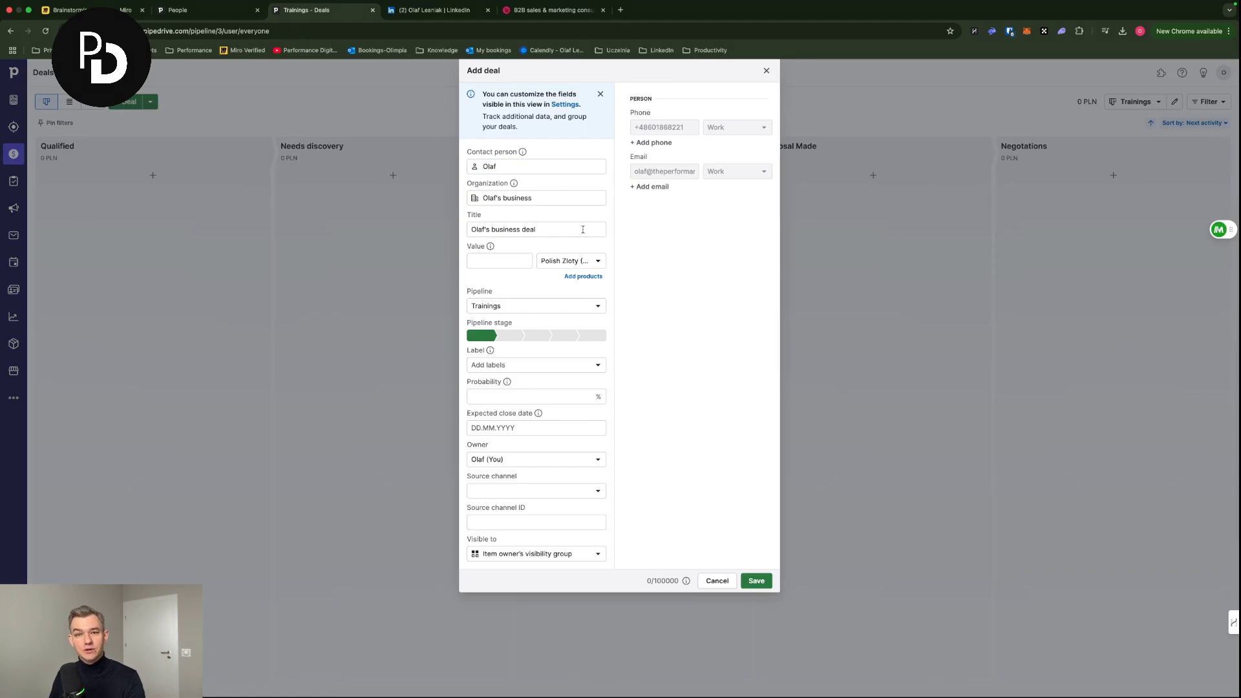
left_click(513, 257)
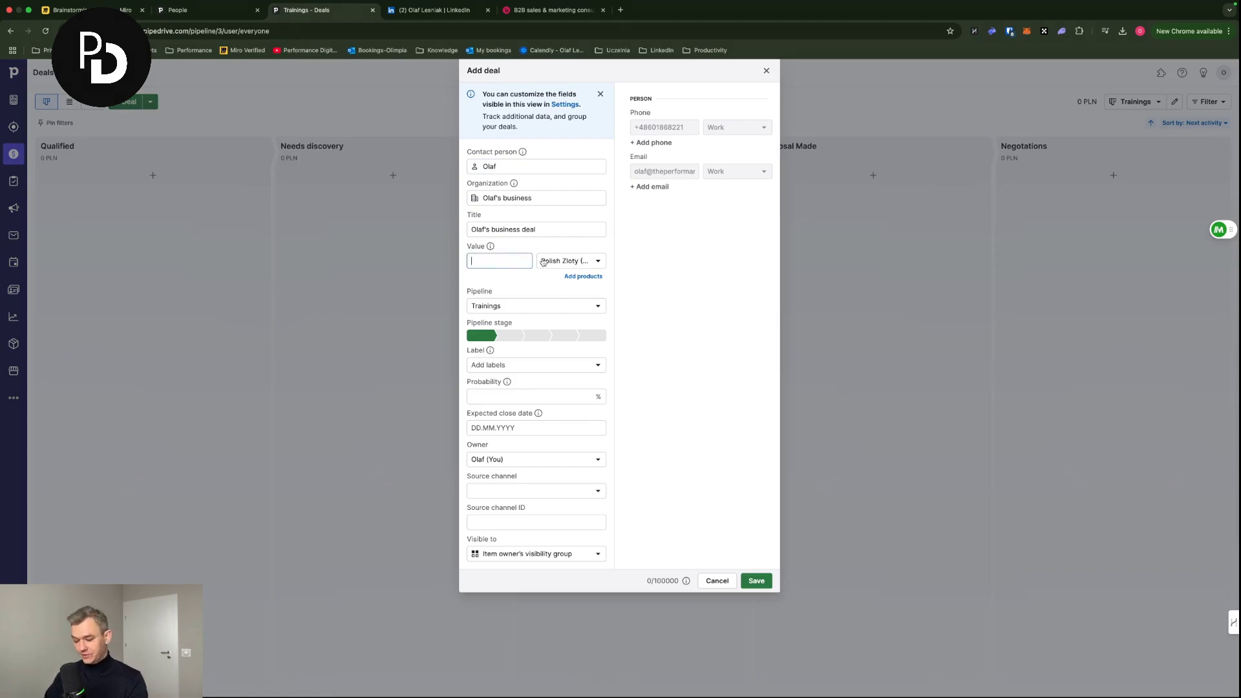
left_click(545, 262)
left_click(585, 295)
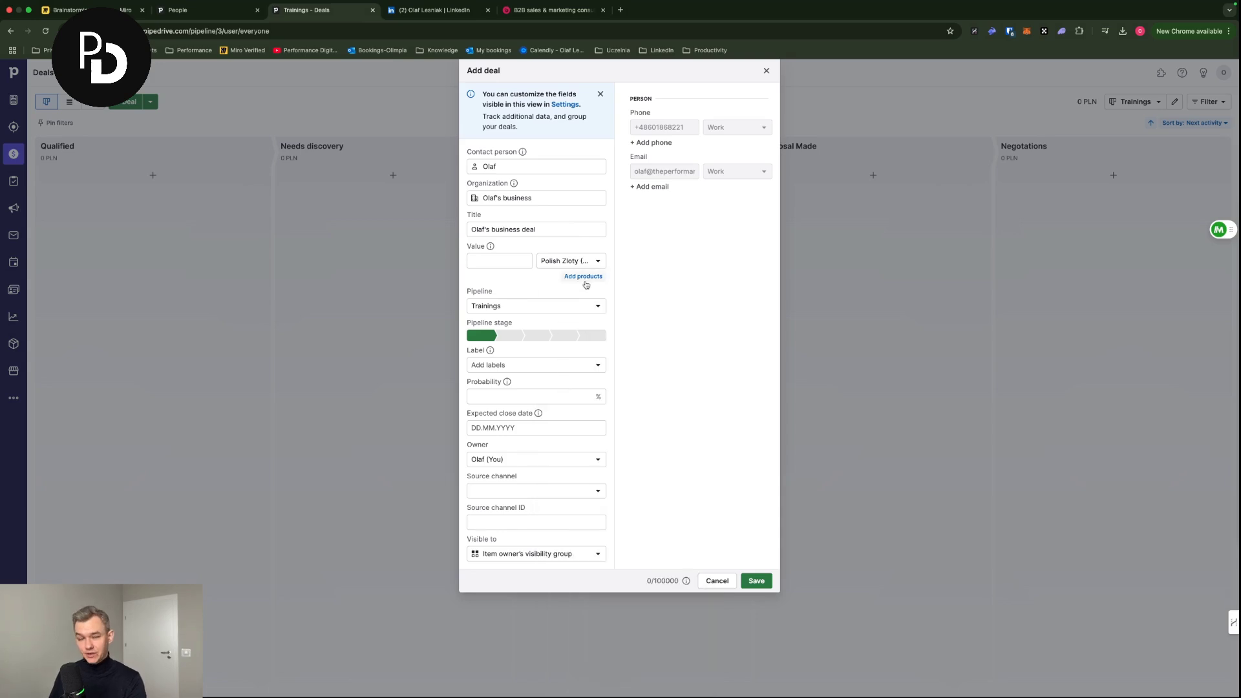
left_click(513, 261)
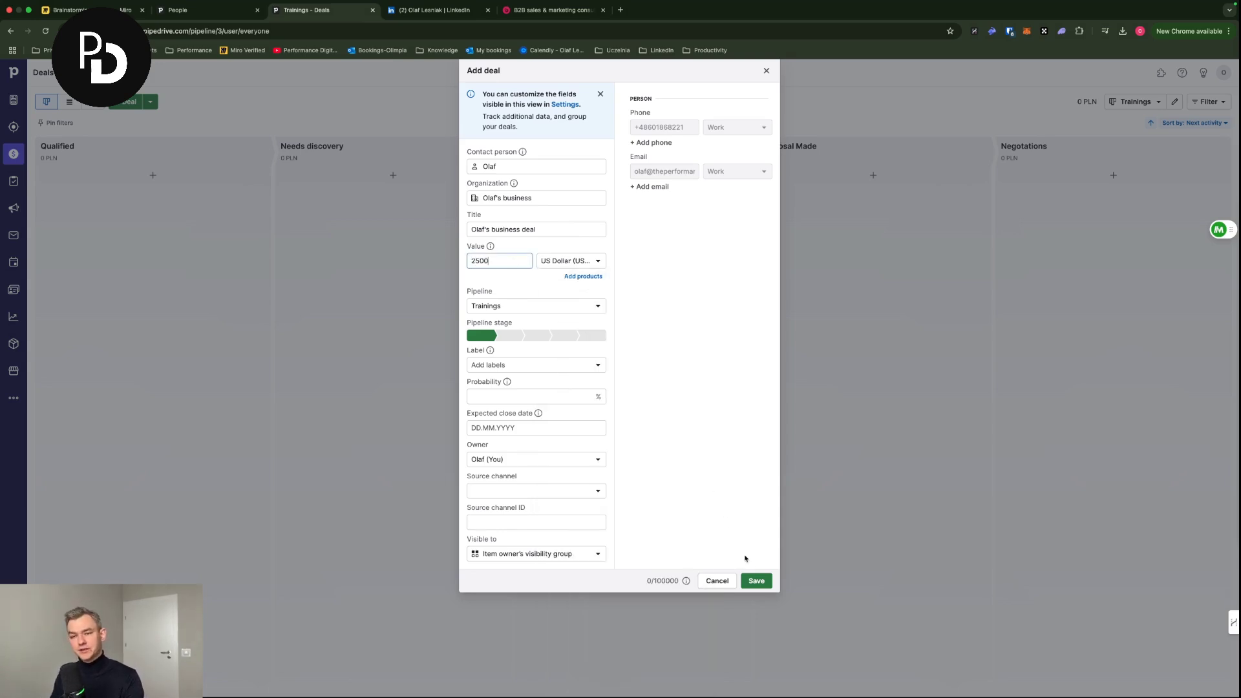
left_click(756, 580)
- Cancel an accidental second new deal and dismiss the follow-up activity tip
left_click(109, 215)
left_click(718, 579)
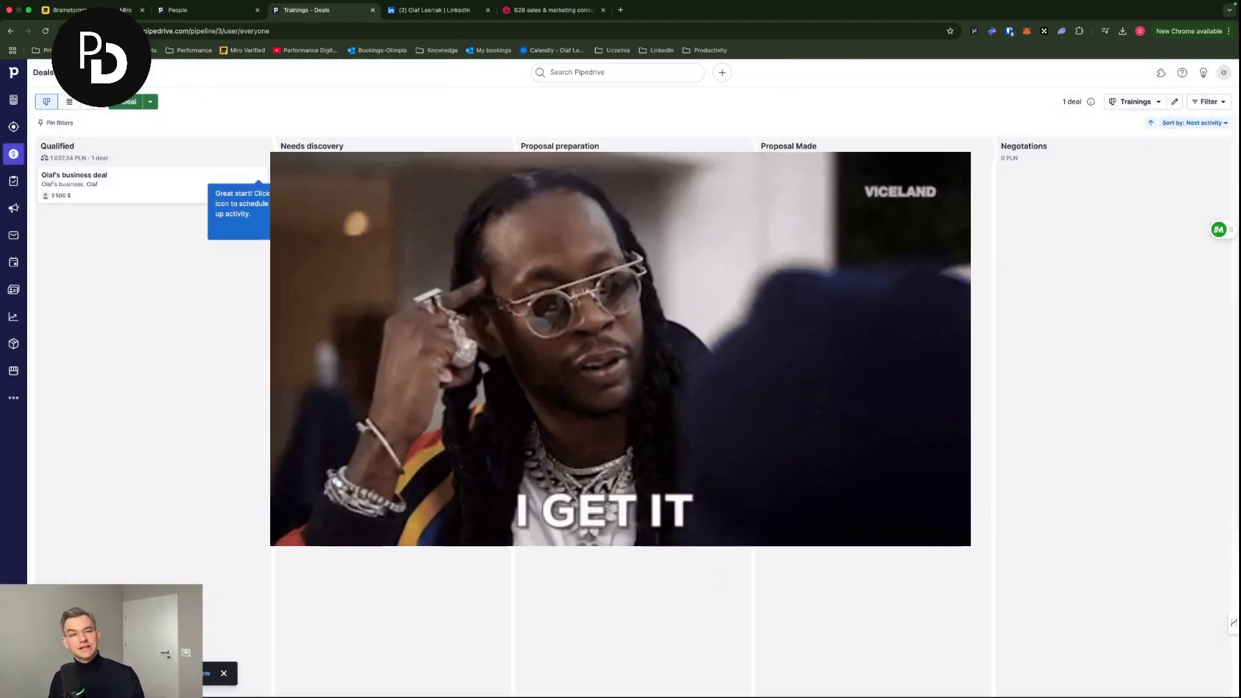
left_click(284, 230)
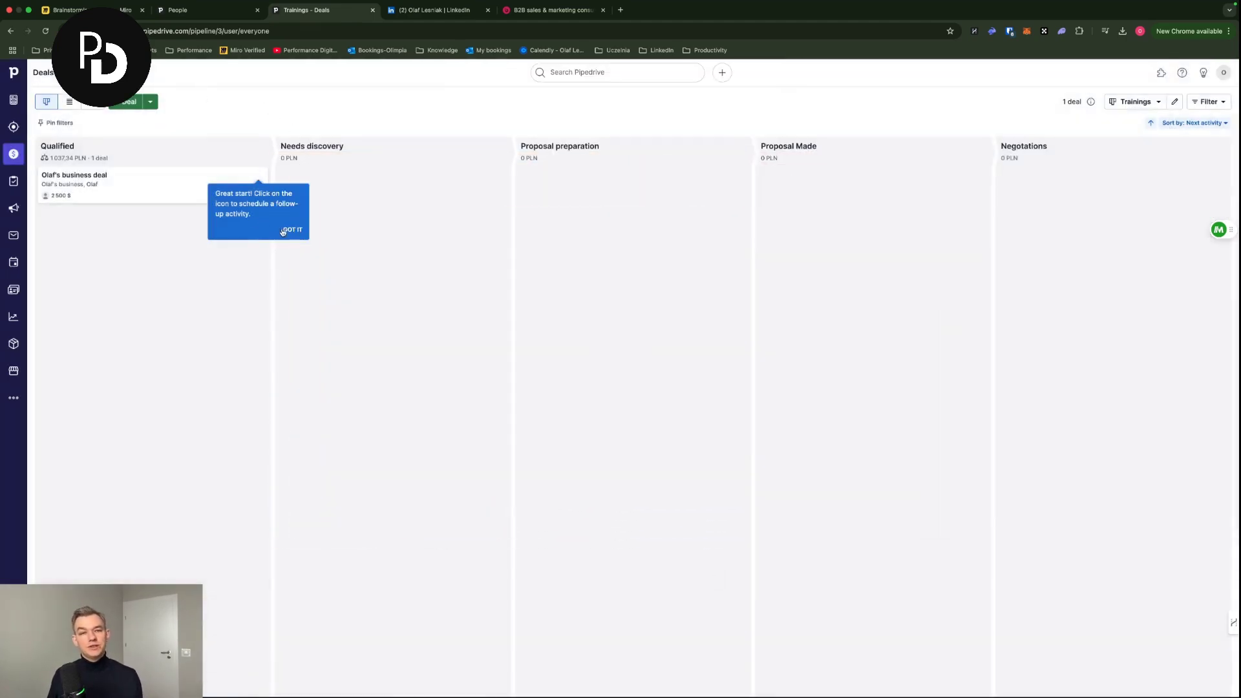
- Drag the 2,500-dollar deal into Needs discovery, then add a 5,000 US Dollar deal in Qualified
left_click_drag(224, 205, 387, 194)
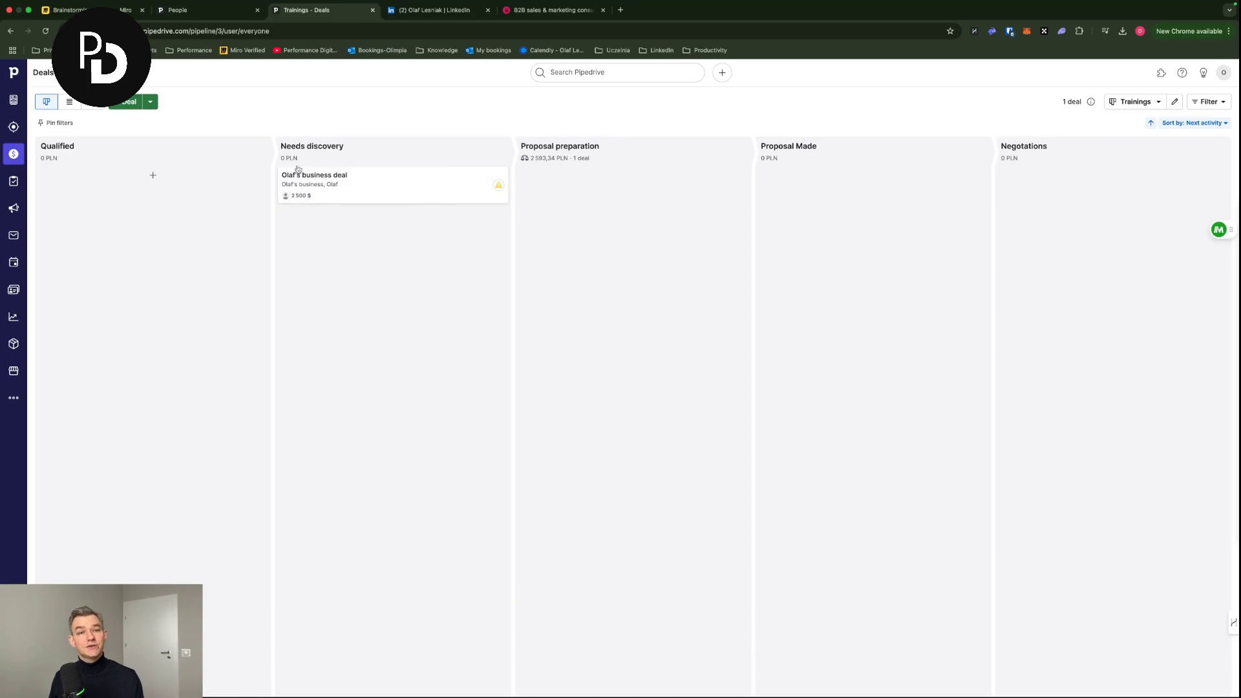
mouse_move(297, 163)
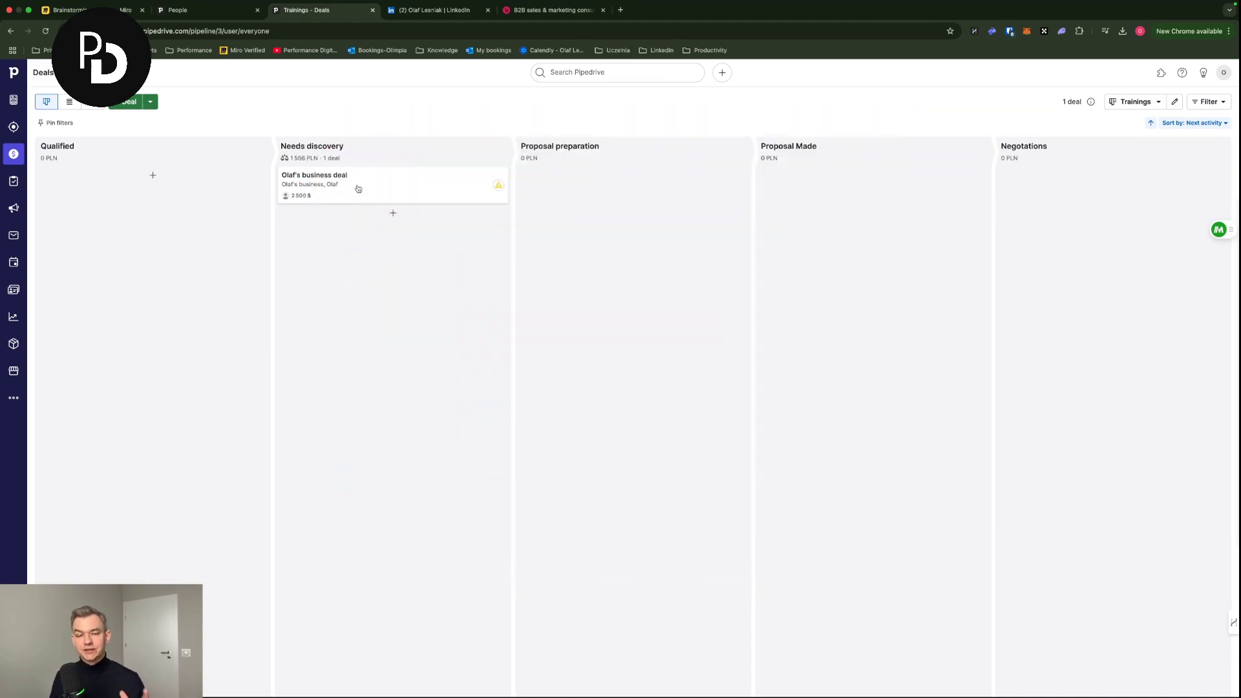
left_click(129, 102)
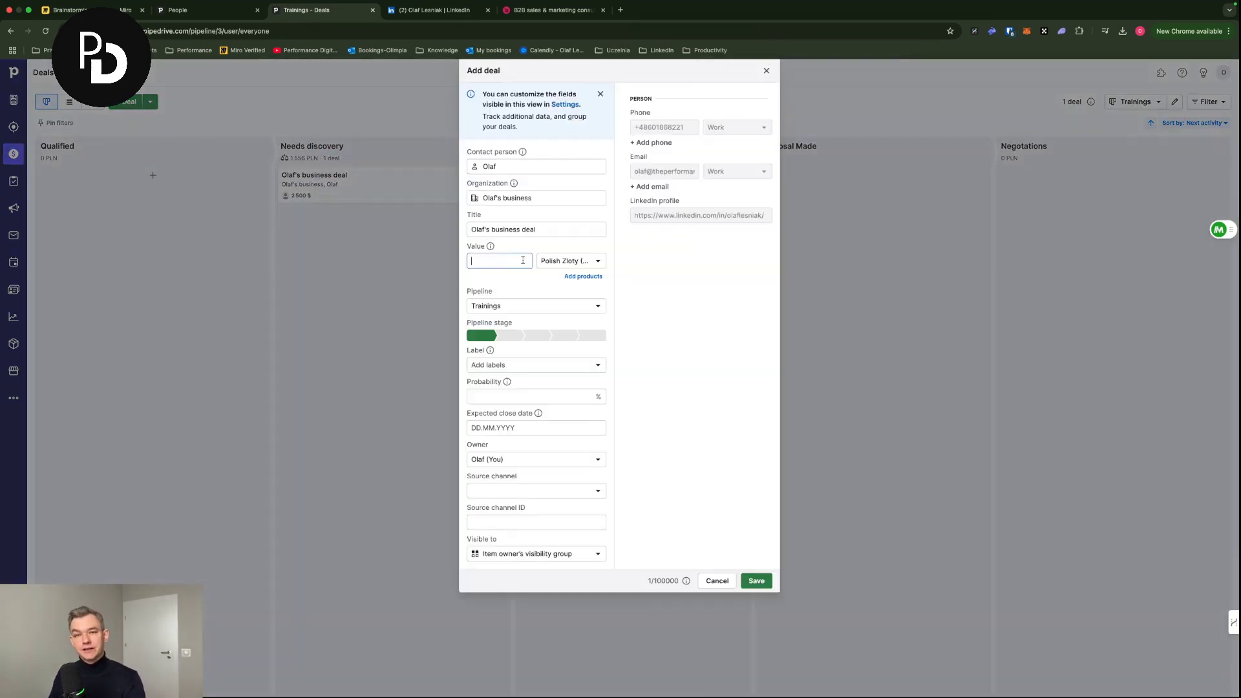
left_click(573, 264)
type("eu")
key("BackSpace")
key("BackSpace")
type("usd")
key("Return")
left_click(529, 268)
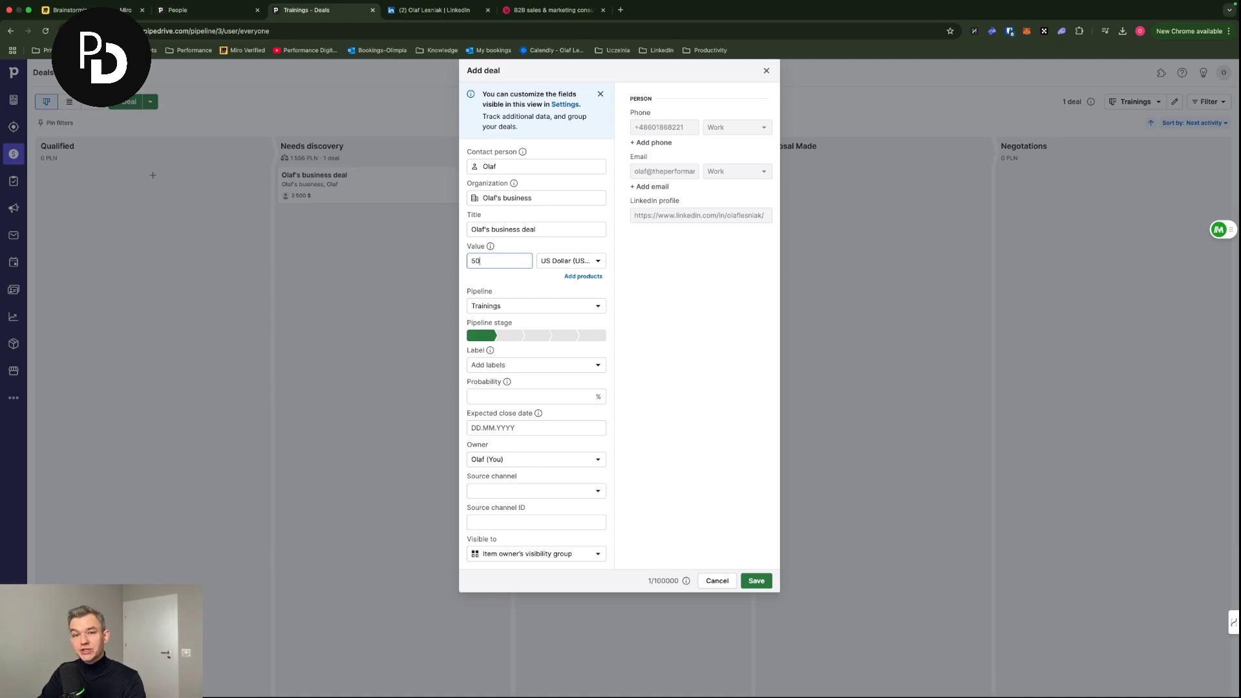
left_click(764, 584)
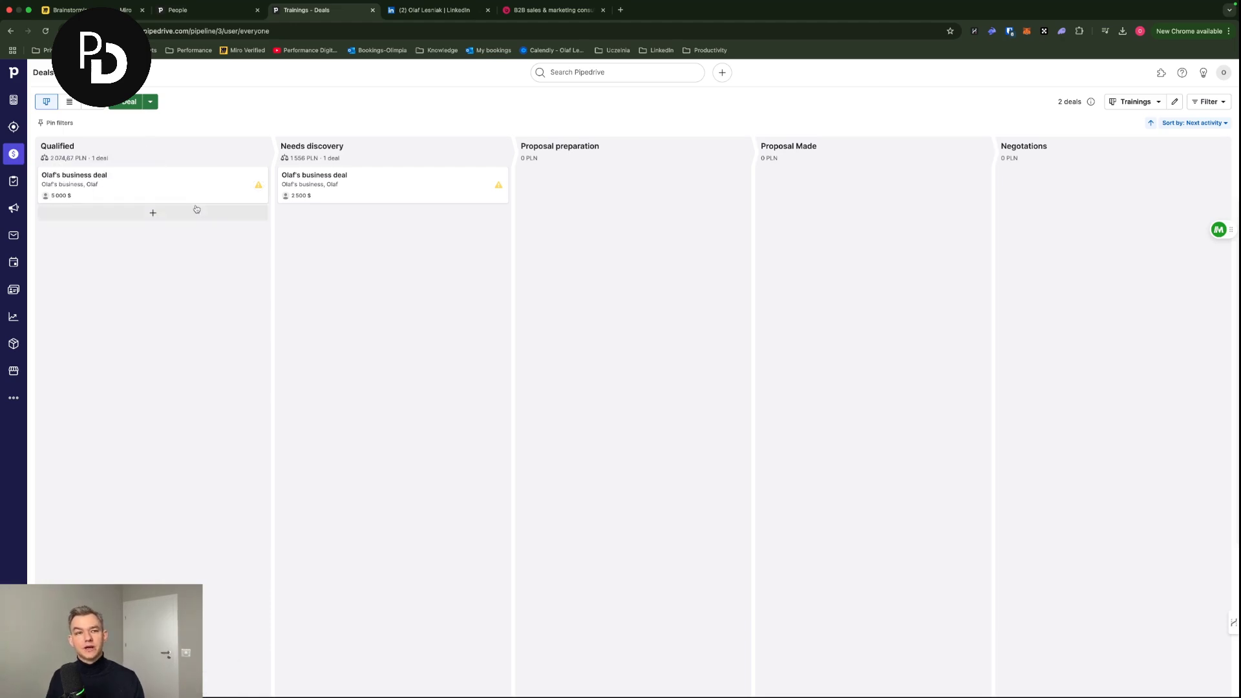
- Open the 5,000 US Dollar deal card from the Qualified column
mouse_move(84, 187)
left_mouse_down()
mouse_move(352, 257)
mouse_move(155, 191)
left_mouse_up()
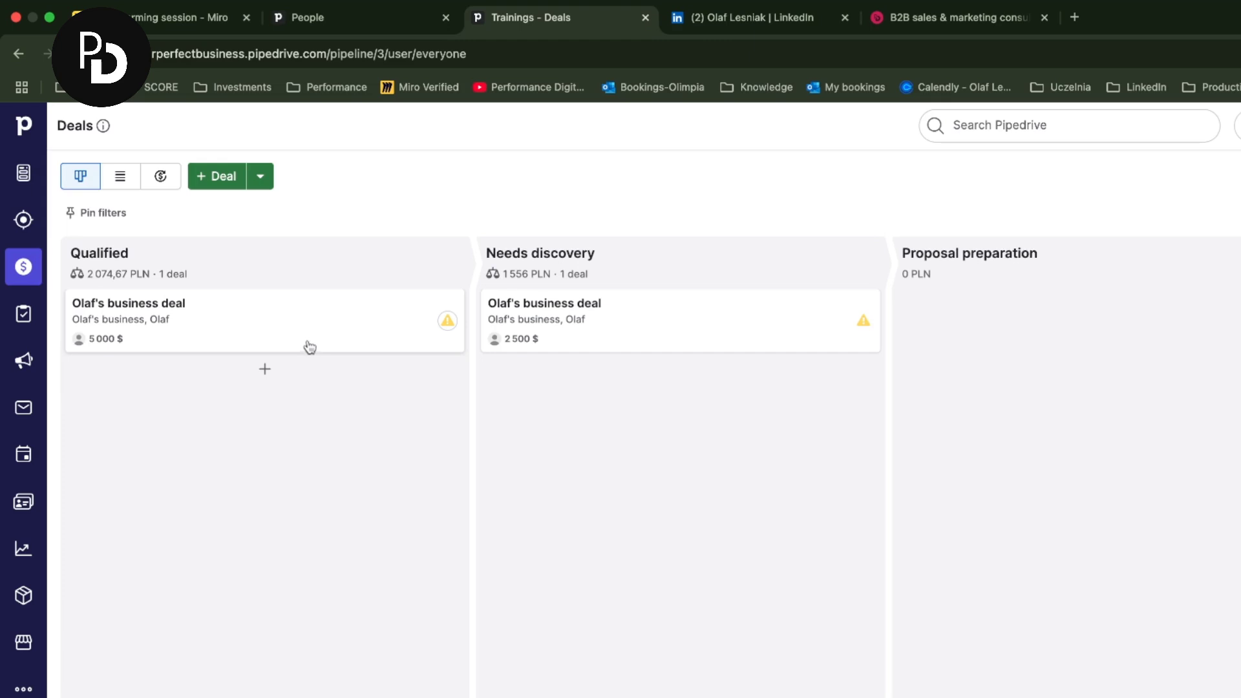
mouse_move(274, 326)
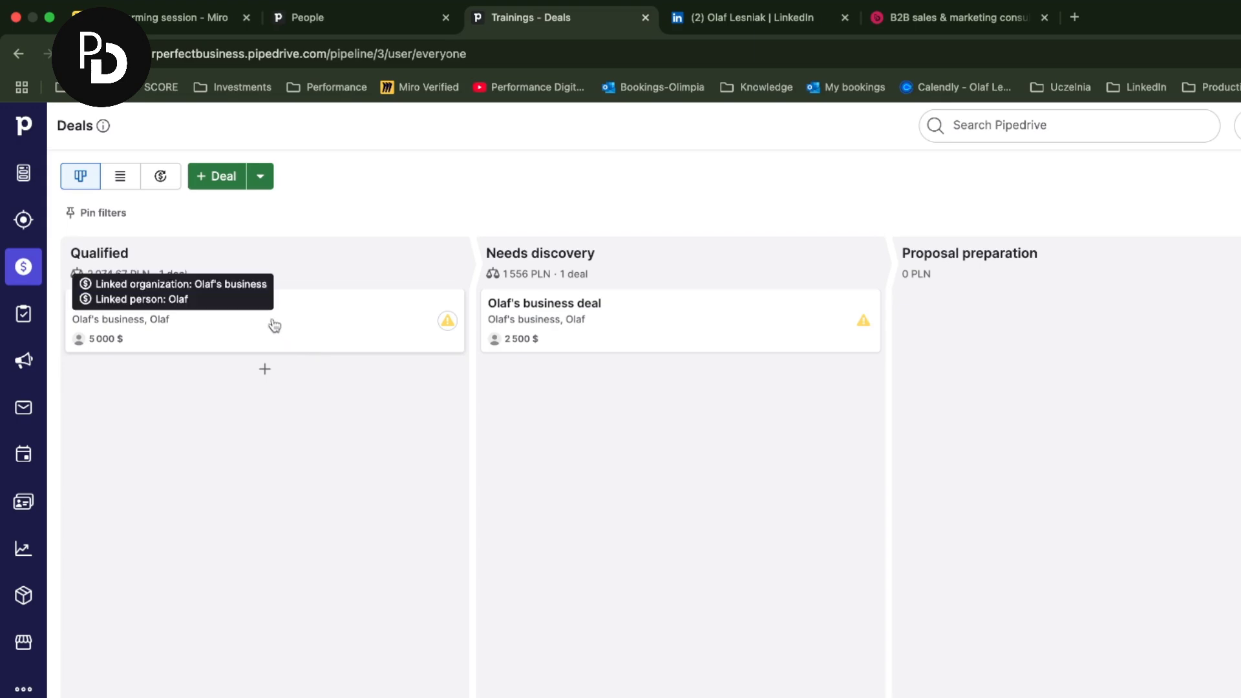
mouse_move(319, 284)
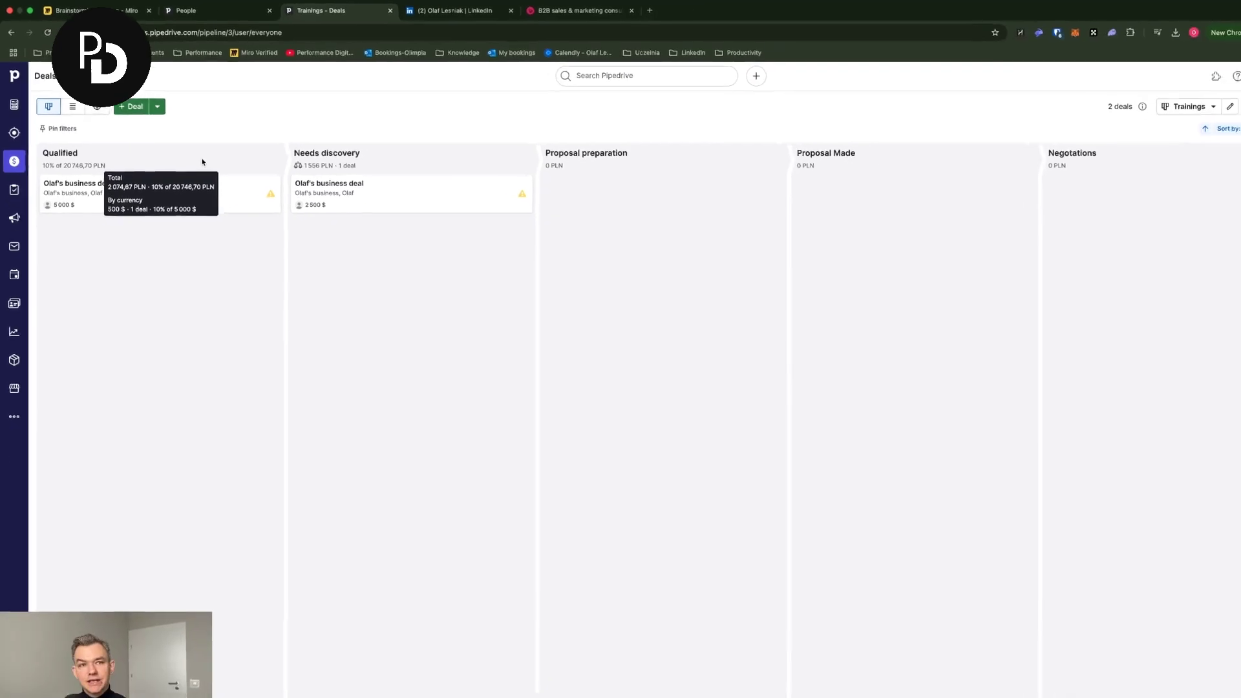
left_click(88, 199)
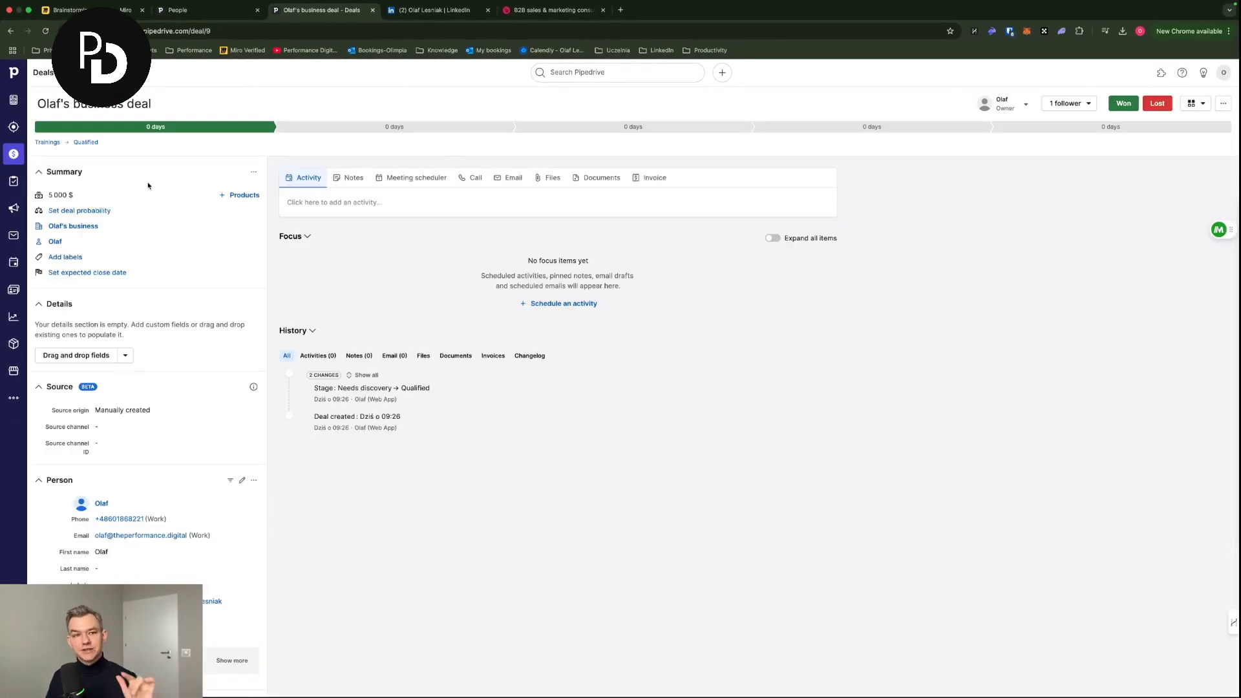
- Review the contact's person page and the 2,500-dollar deal, then return to the Trainings board
mouse_move(66, 228)
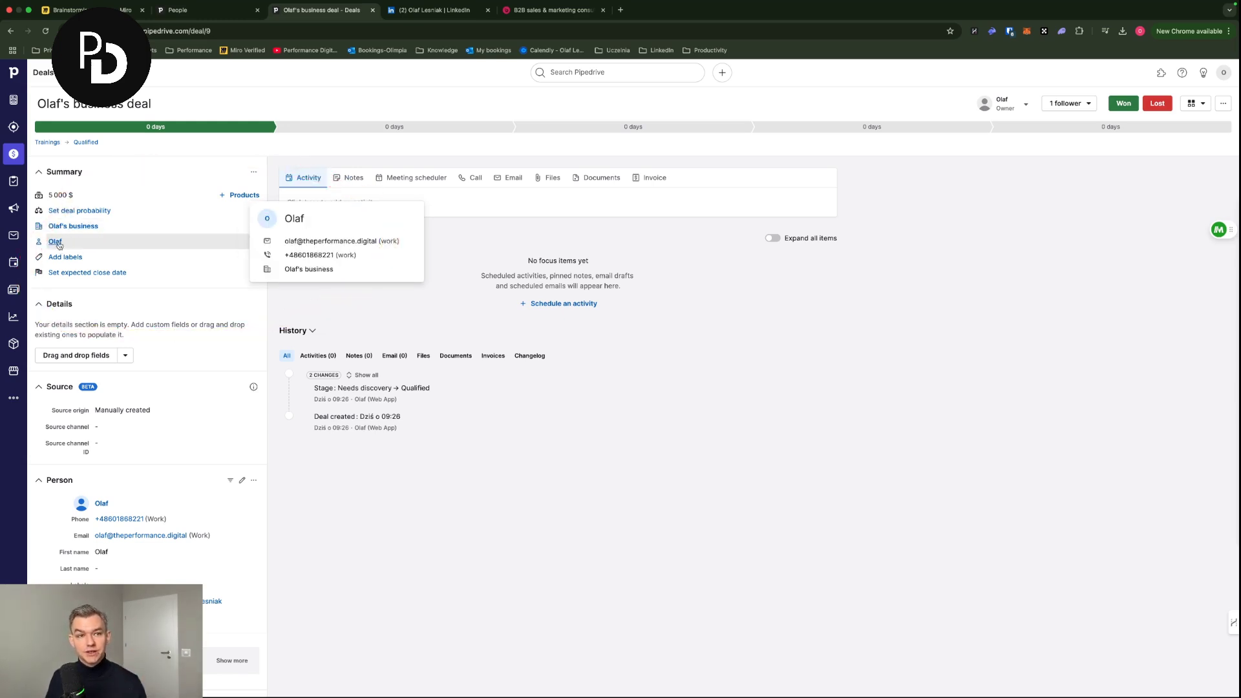
left_click(56, 243)
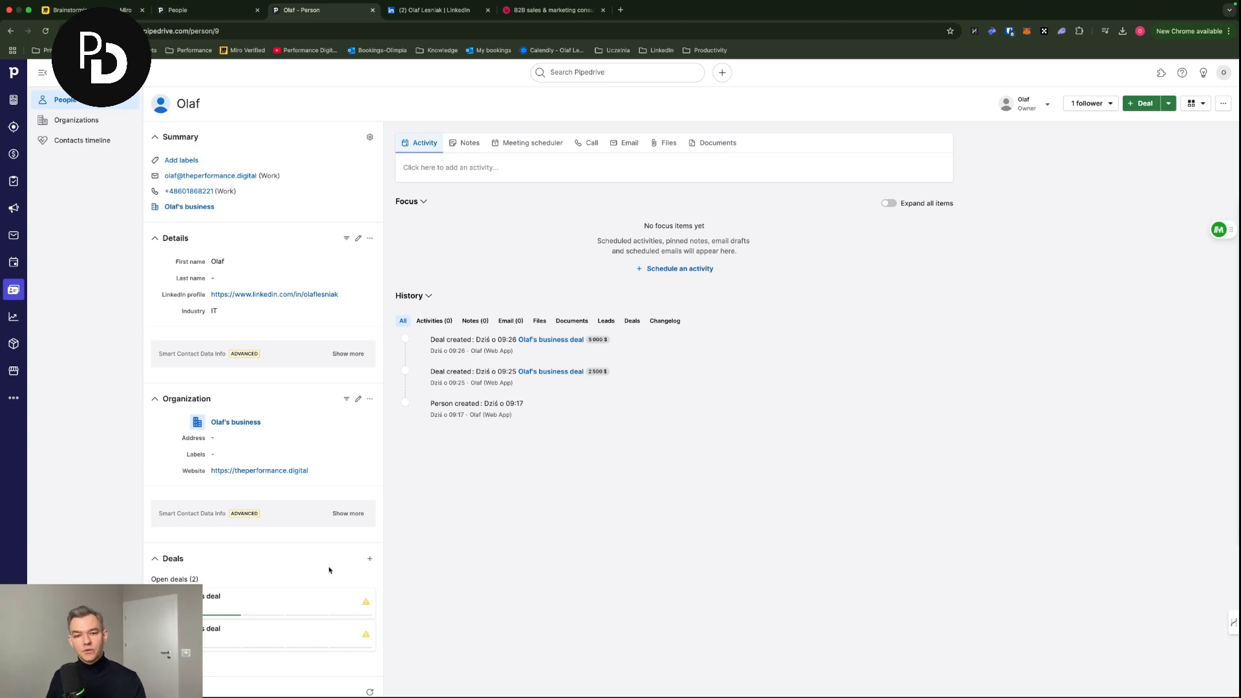
left_click(336, 601)
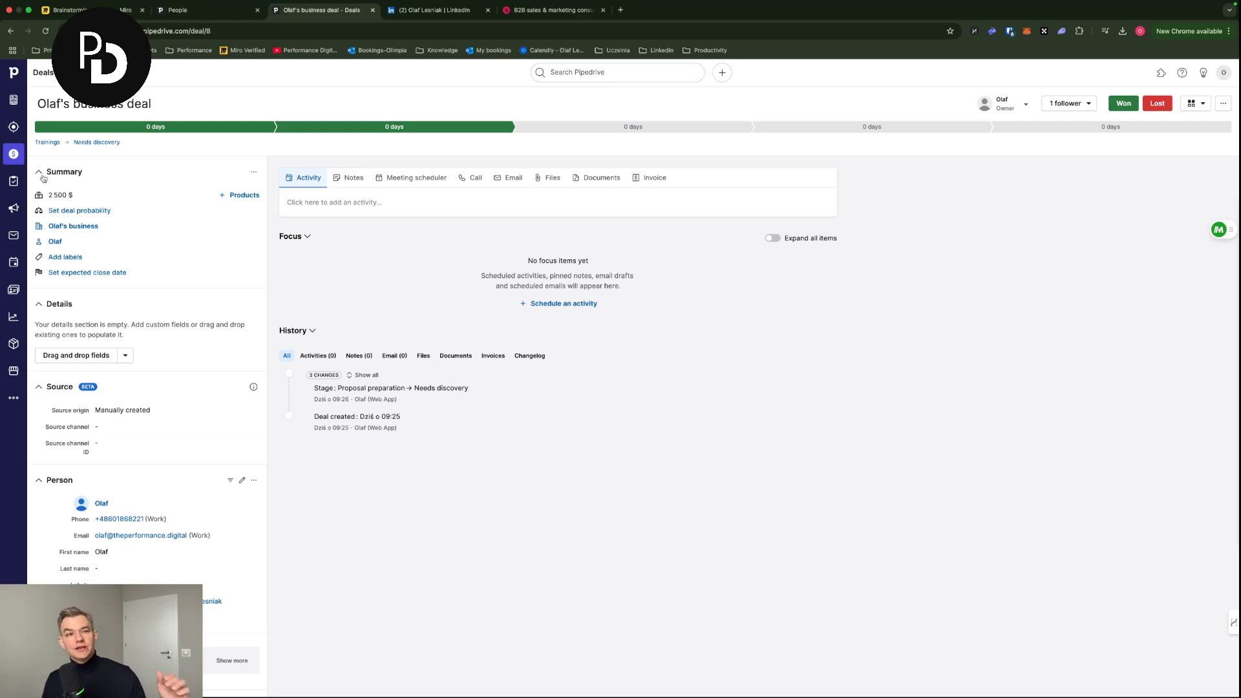
left_click(14, 154)
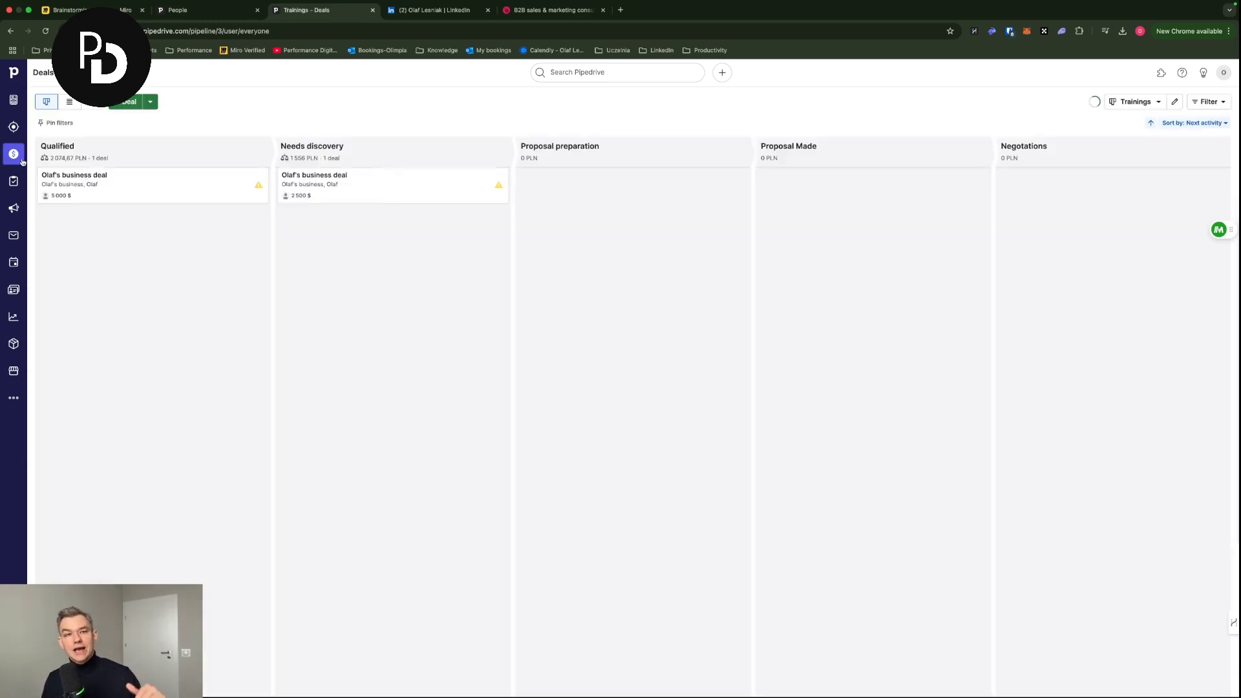
- Glance at the pipeline list, then open the 5,000-dollar deal in the Qualified column
left_click(1134, 101)
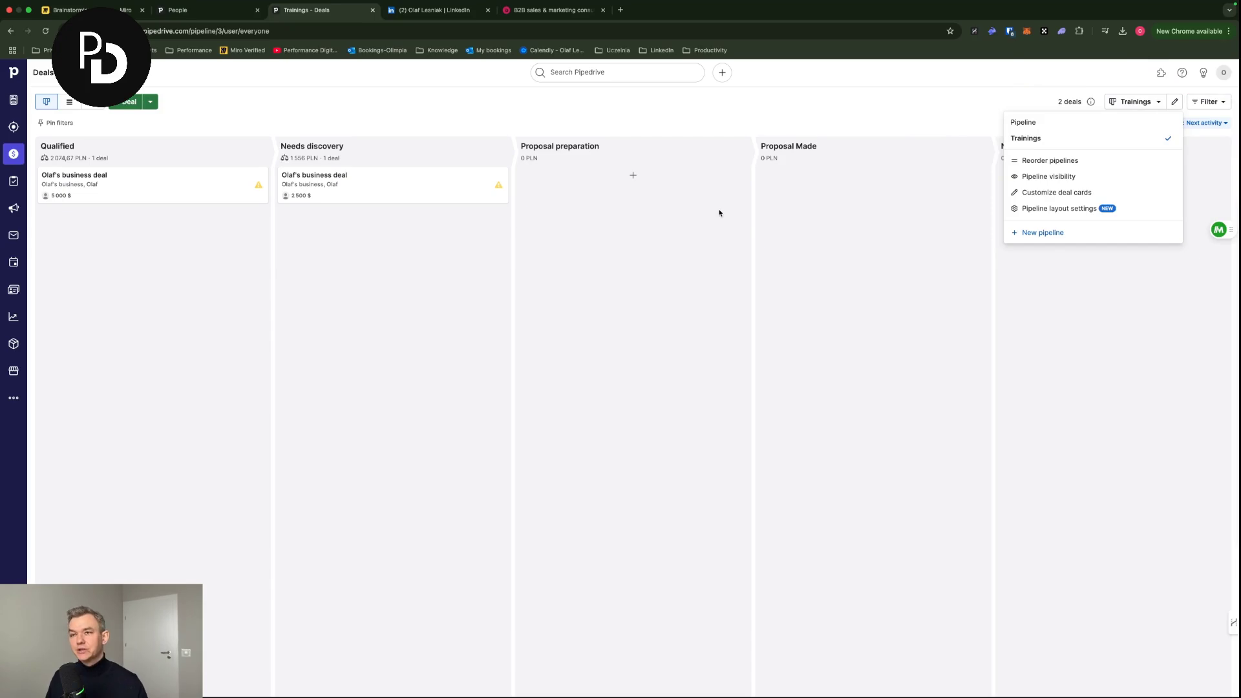
left_click(457, 108)
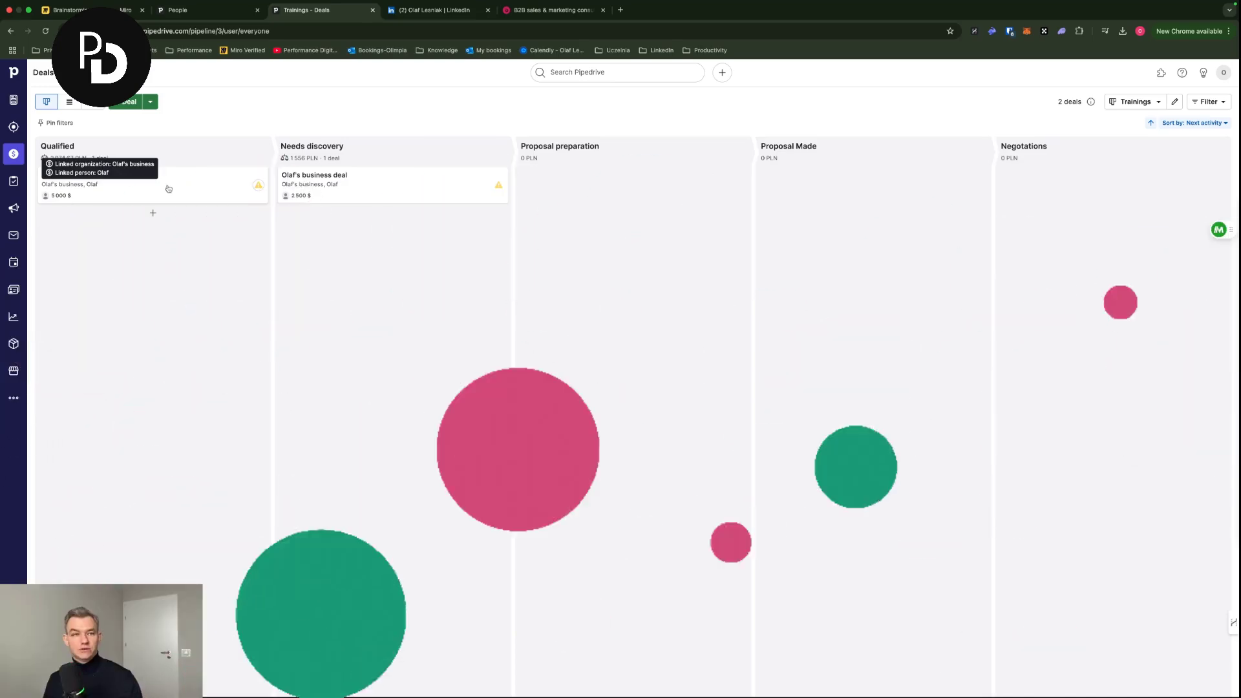
left_click(168, 188)
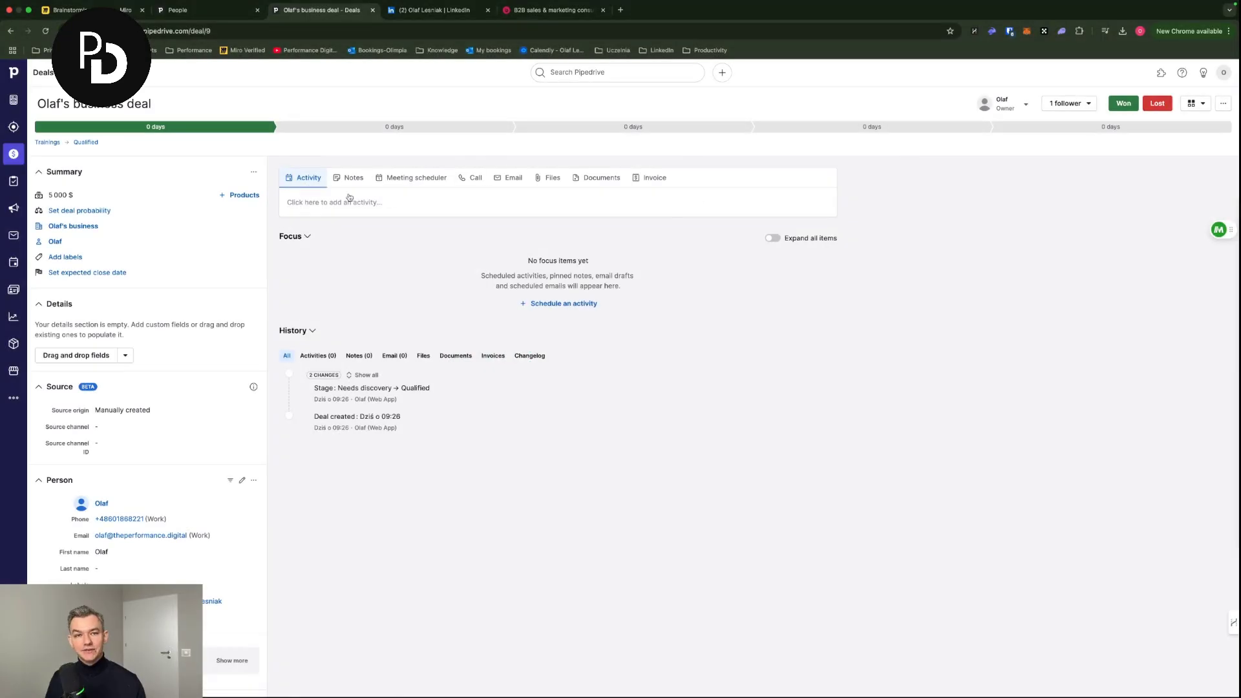
- Schedule a 'Call' activity naming the contact for 20 January, then return to the Trainings board
left_click(355, 201)
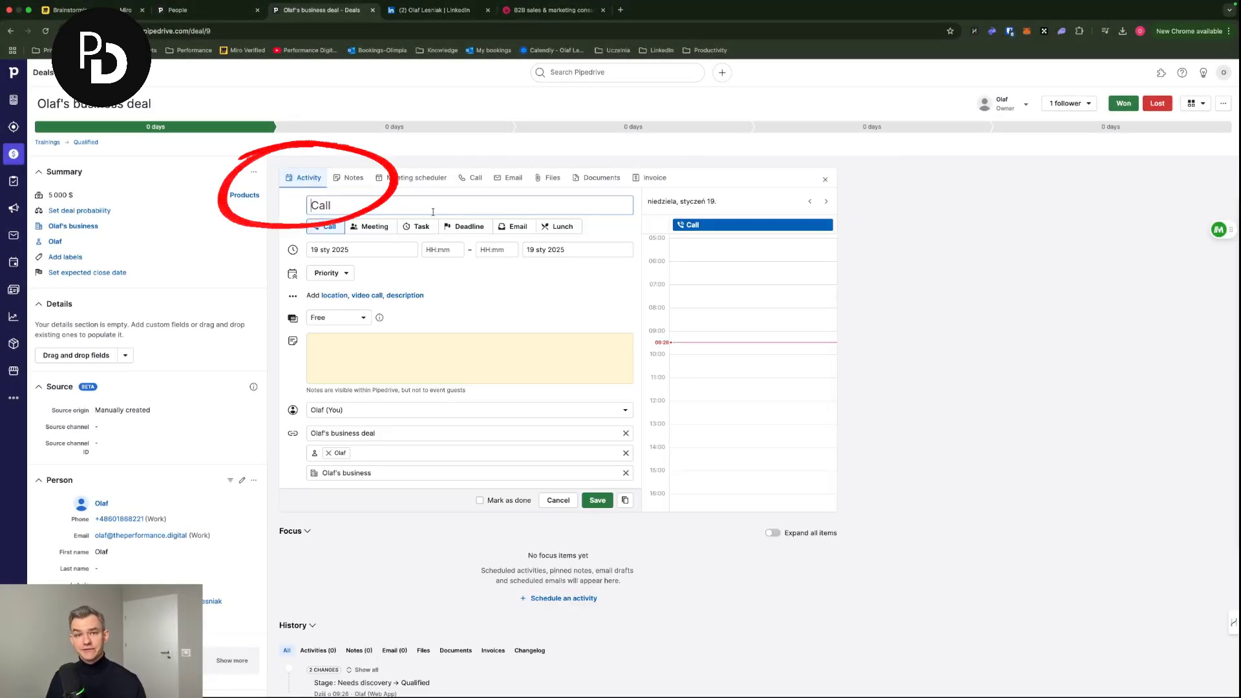
type("Call Olaf tomor")
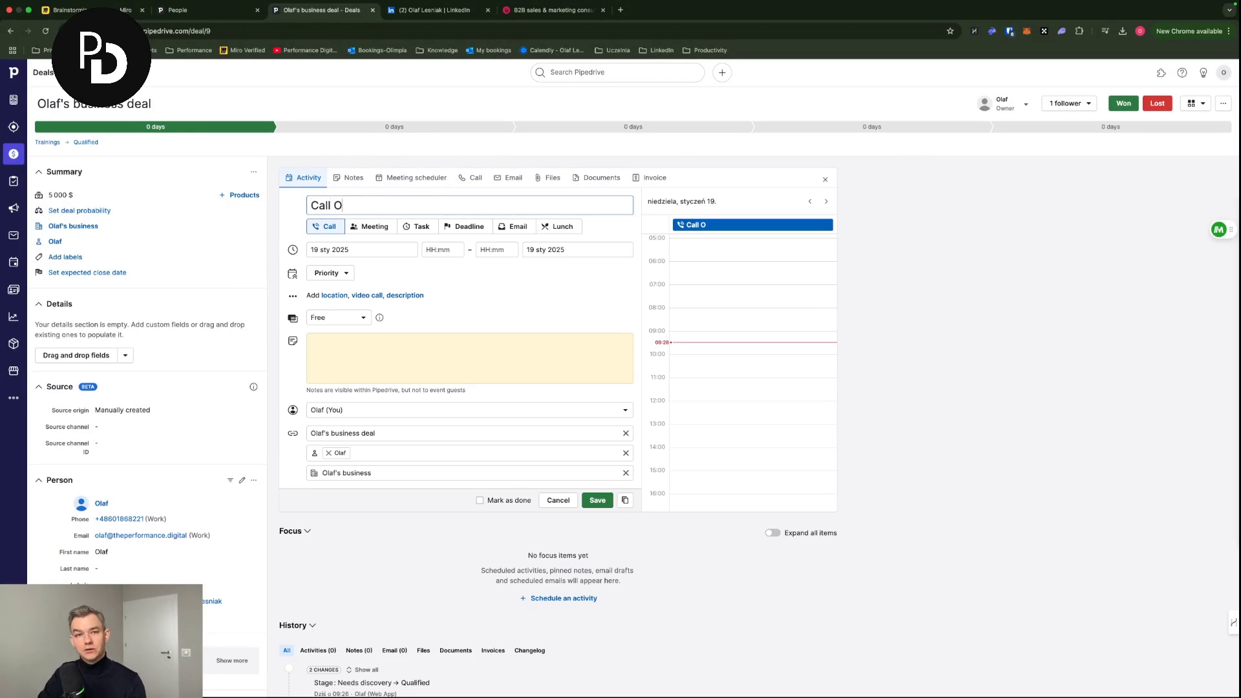
type("row")
key("alt+shift+Left")
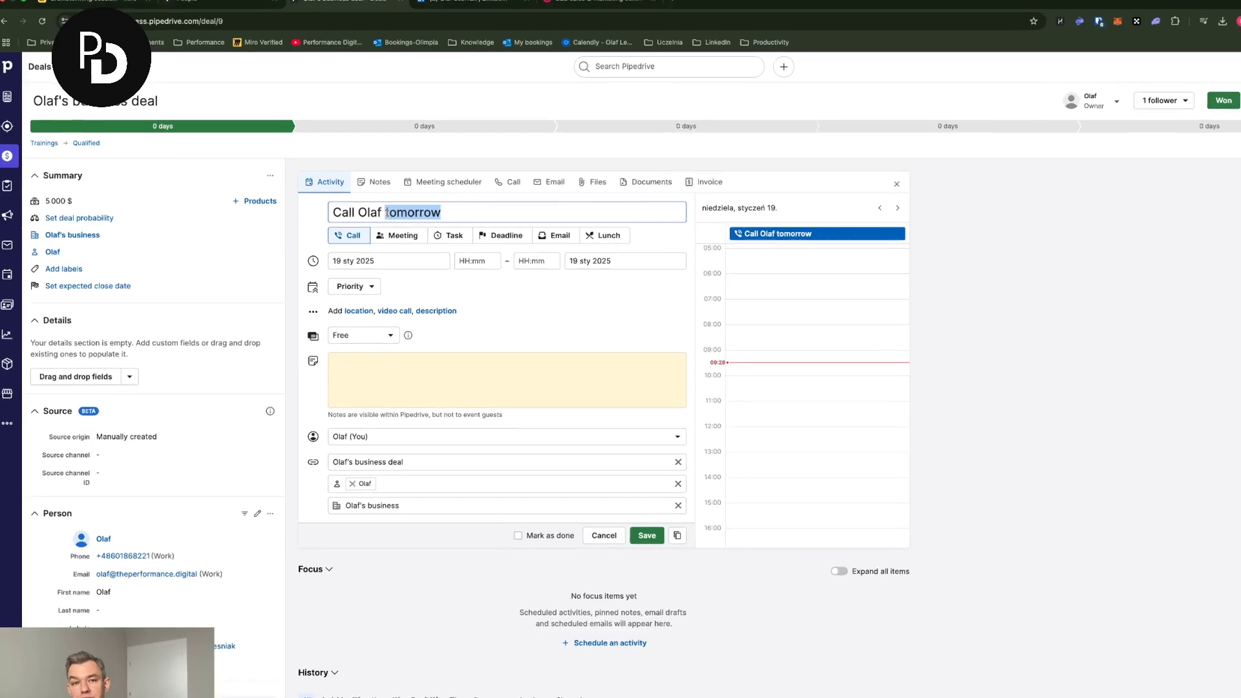
key("BackSpace")
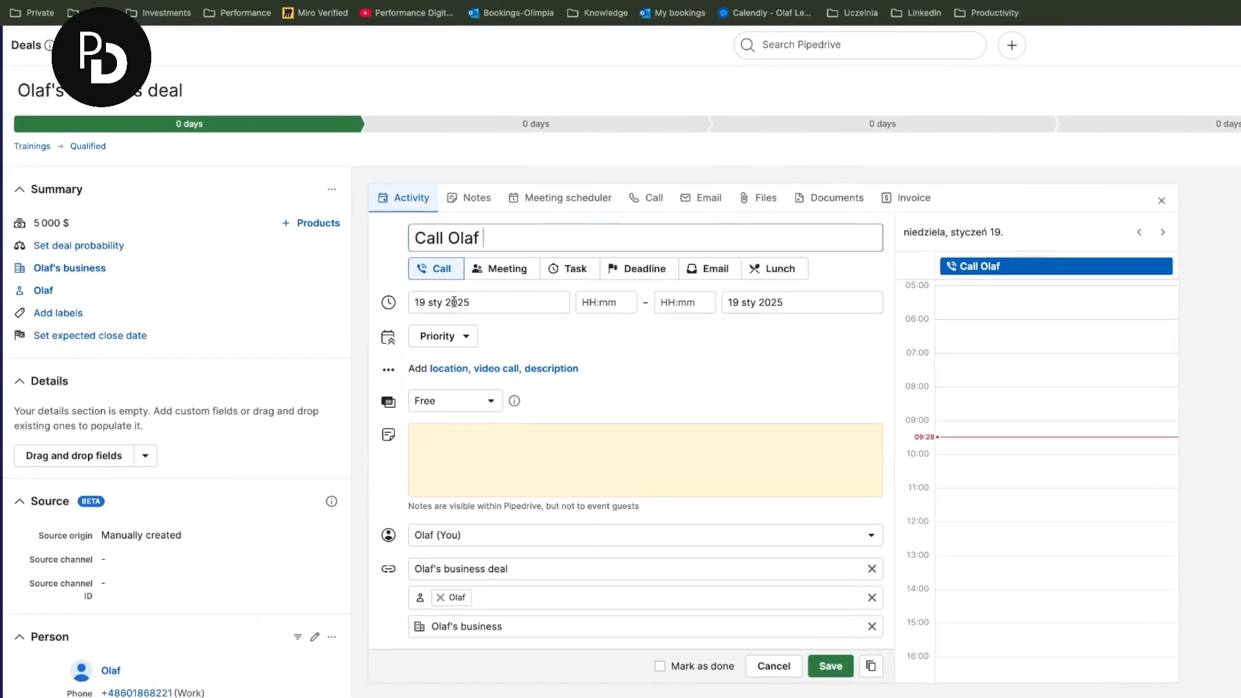
left_click(454, 302)
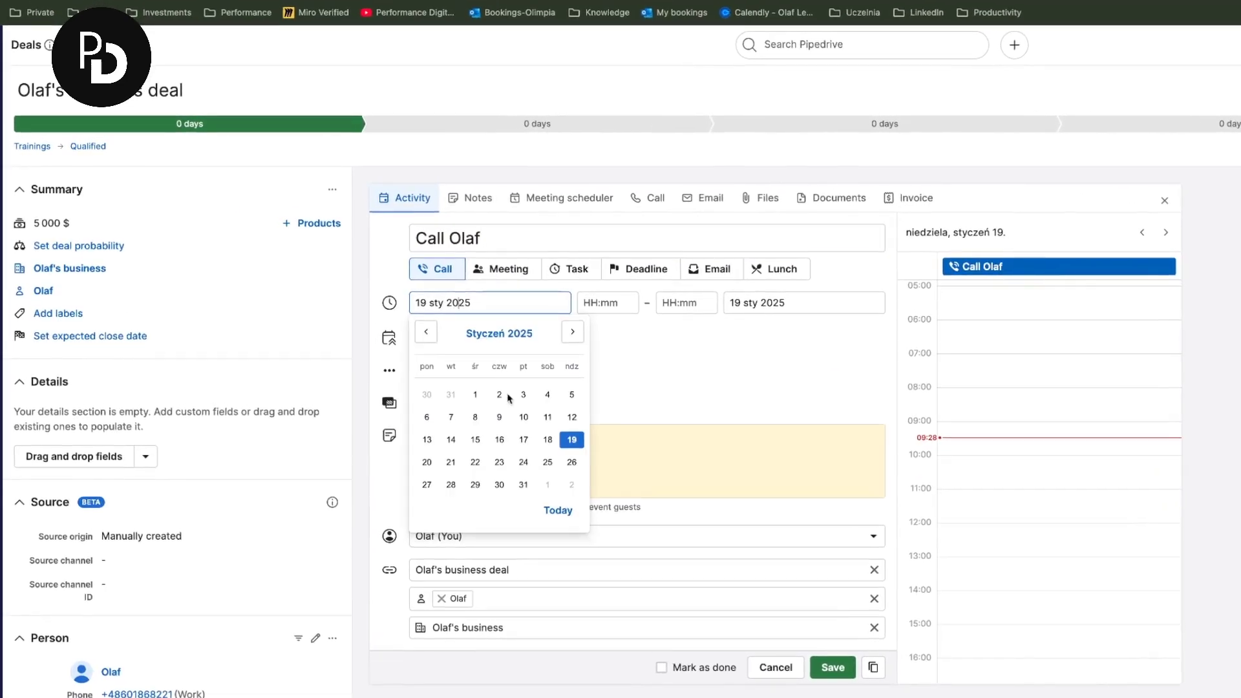
left_click(430, 464)
left_click(832, 667)
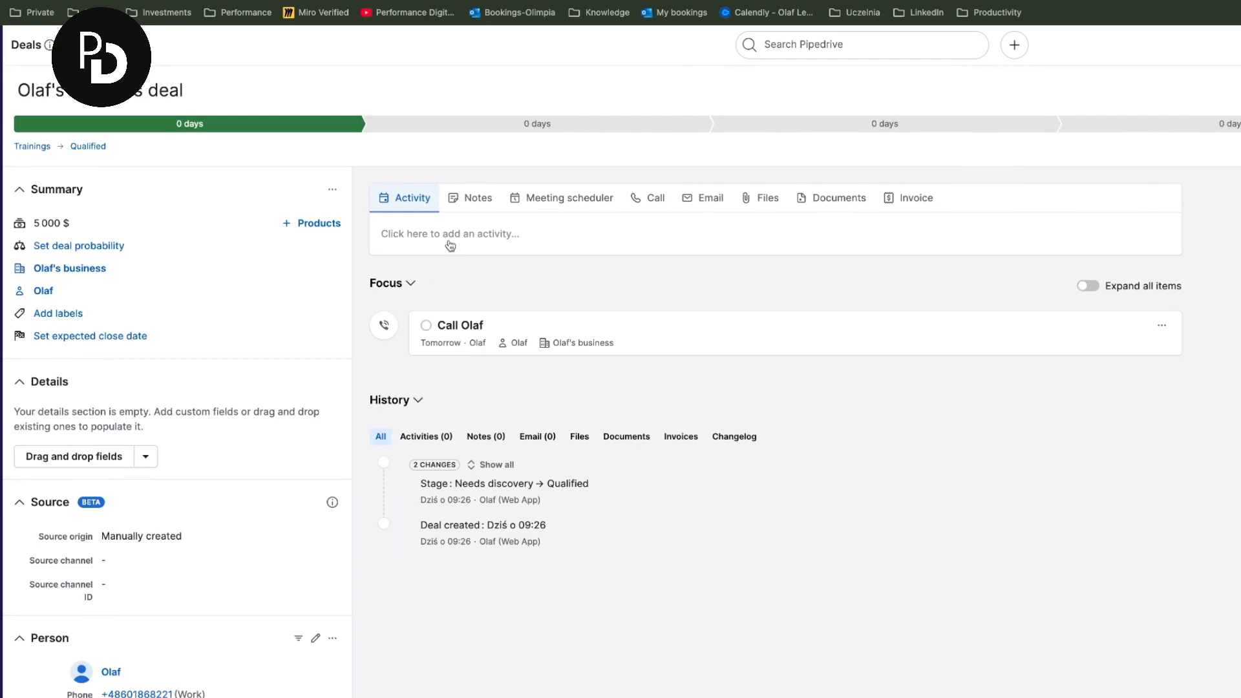
left_click(32, 146)
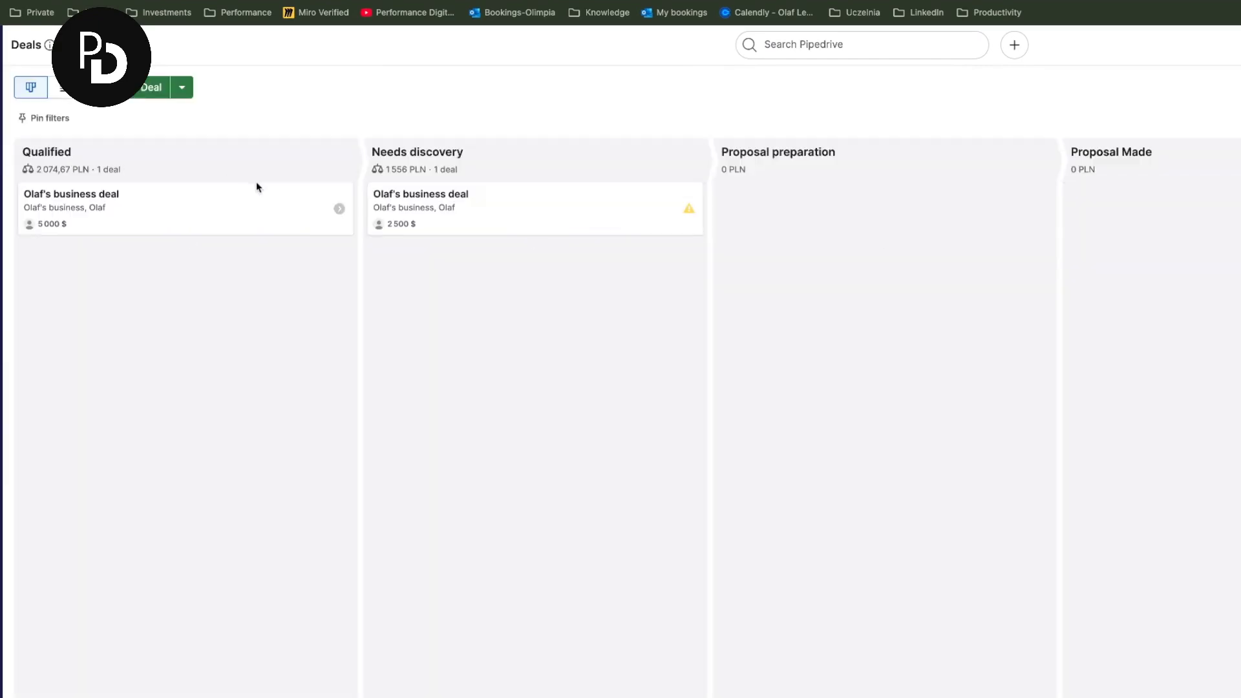
- Add a Task activity 'Send the proposal to' the contact on the 2,500-dollar Needs discovery deal
left_click(437, 205)
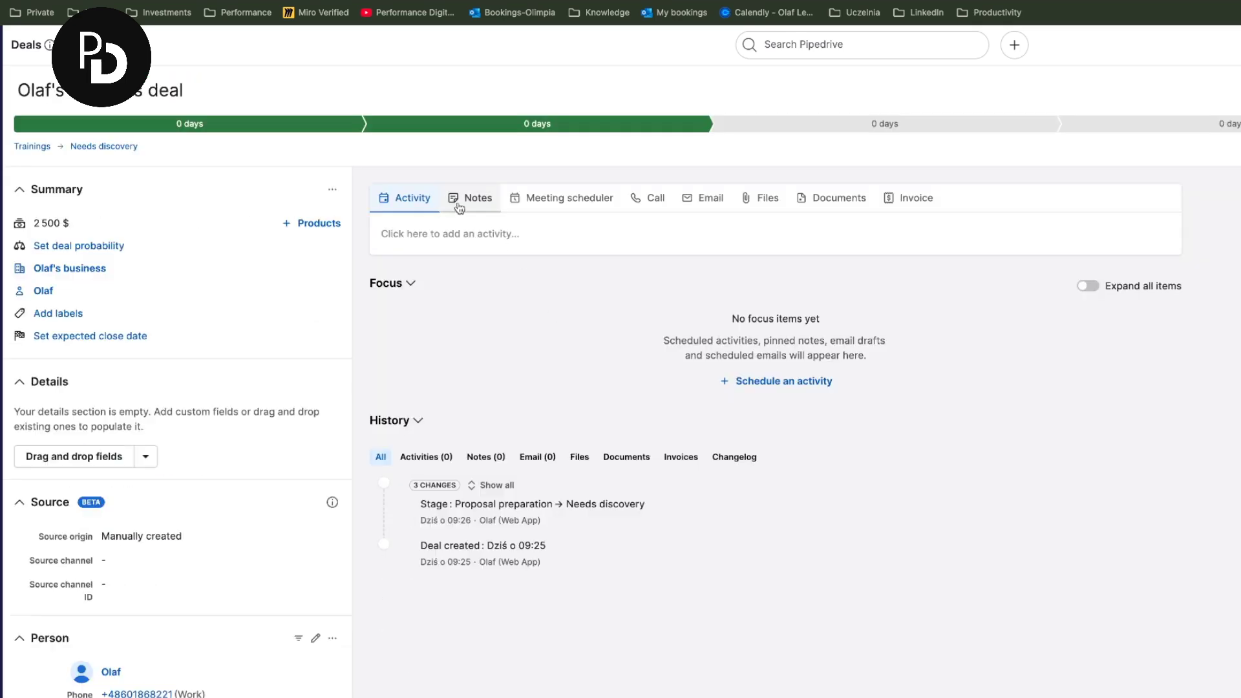
left_click(426, 233)
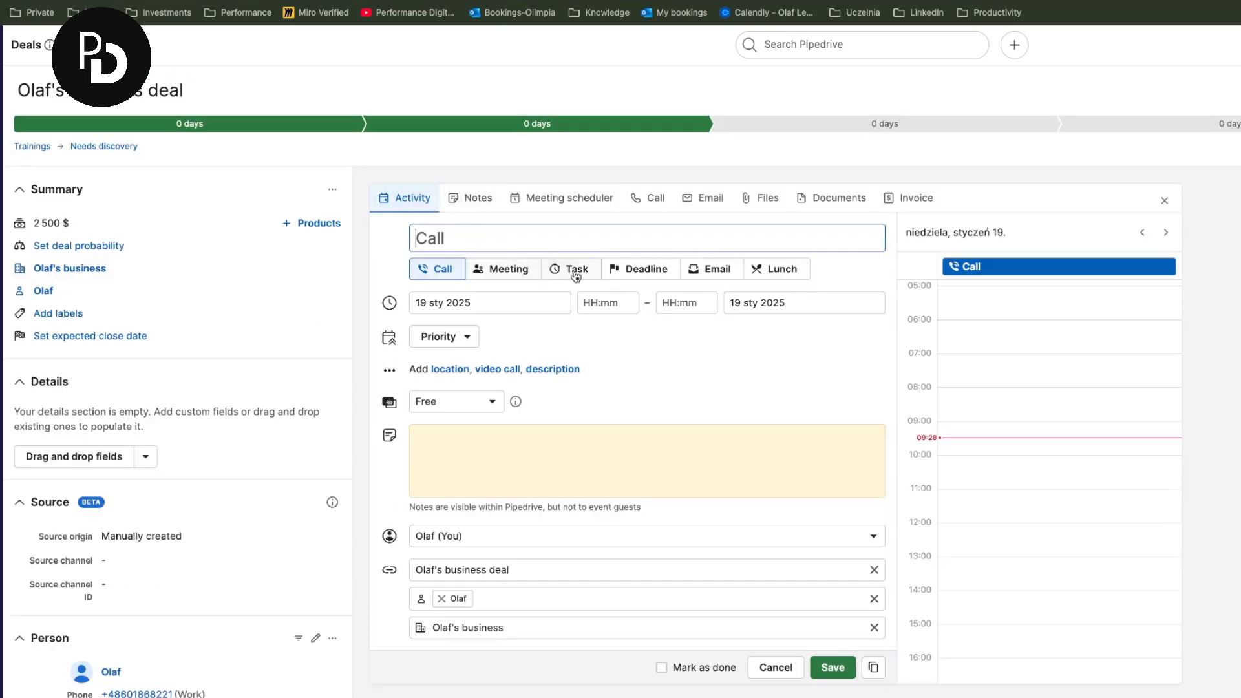
left_click(583, 271)
left_click(566, 244)
type("Send")
type(" the proposal ")
type("to ")
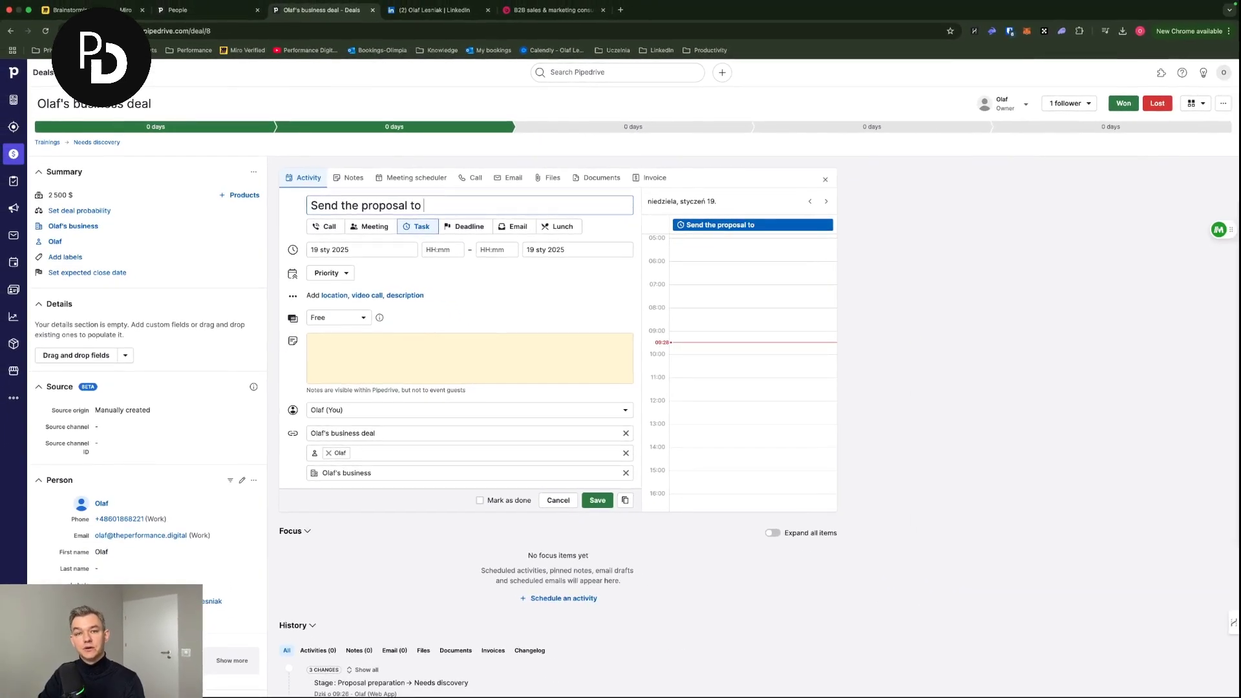
type("Olaf")
key("Return")
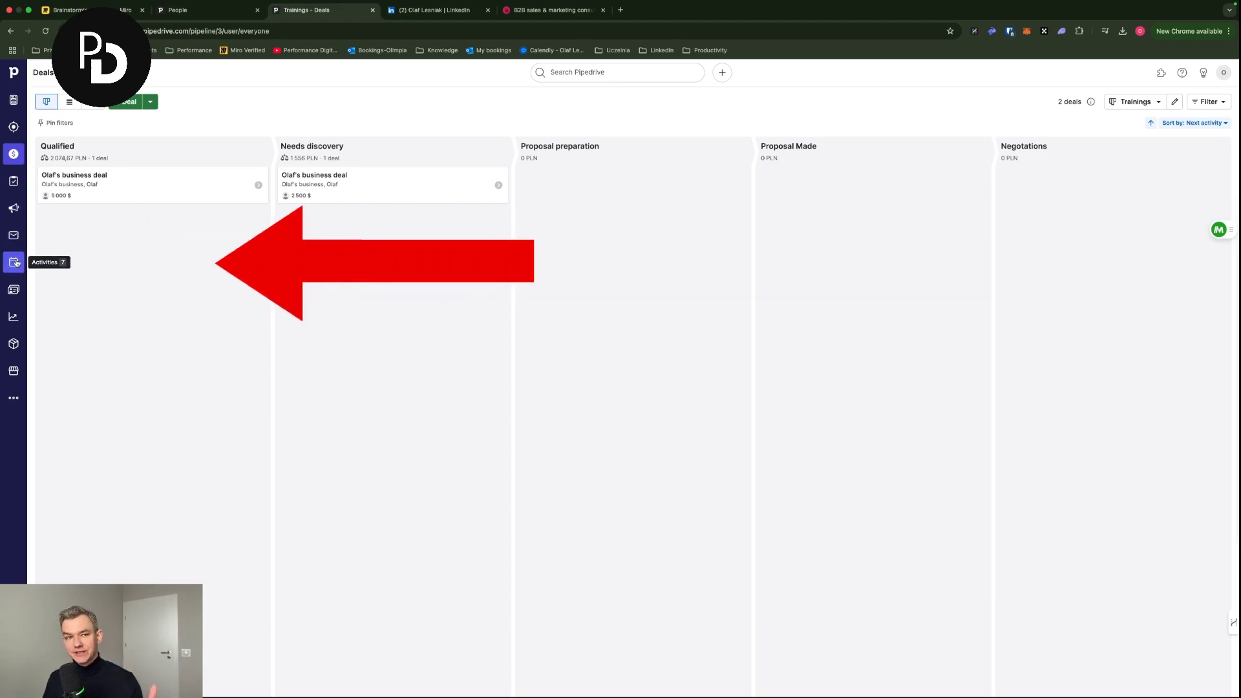
- Open the Activities list, preview the call's deal and organization, then return to Activities
left_click(15, 262)
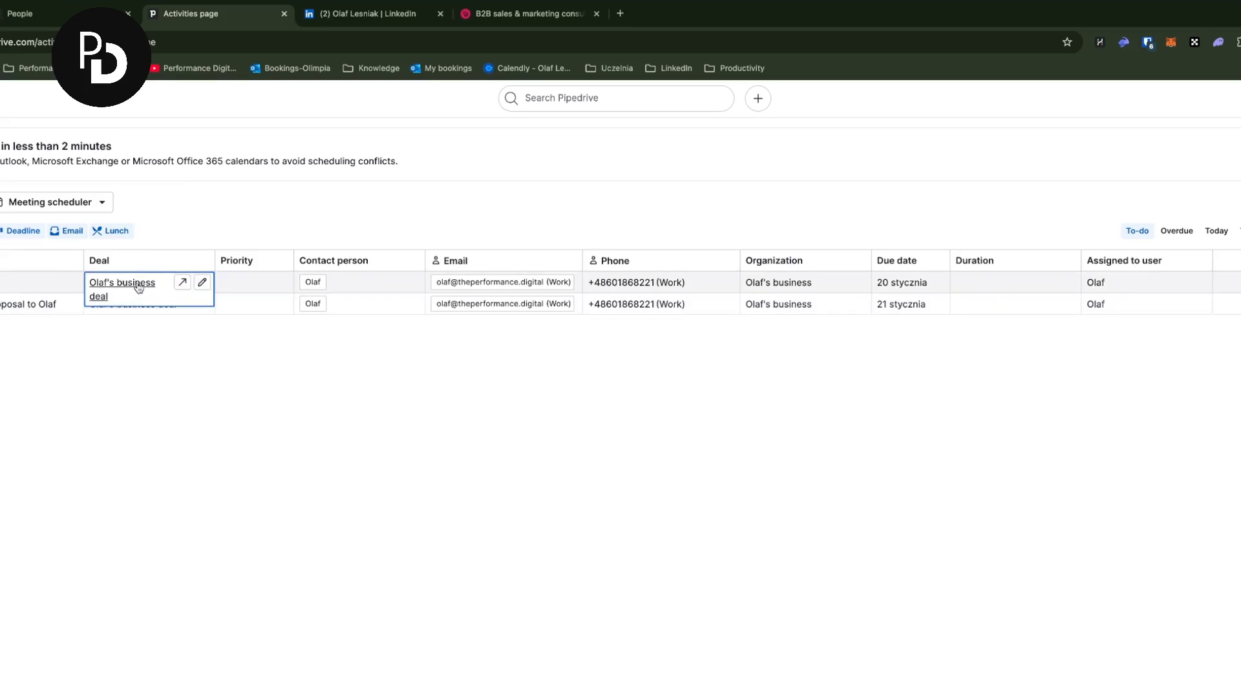
mouse_move(111, 292)
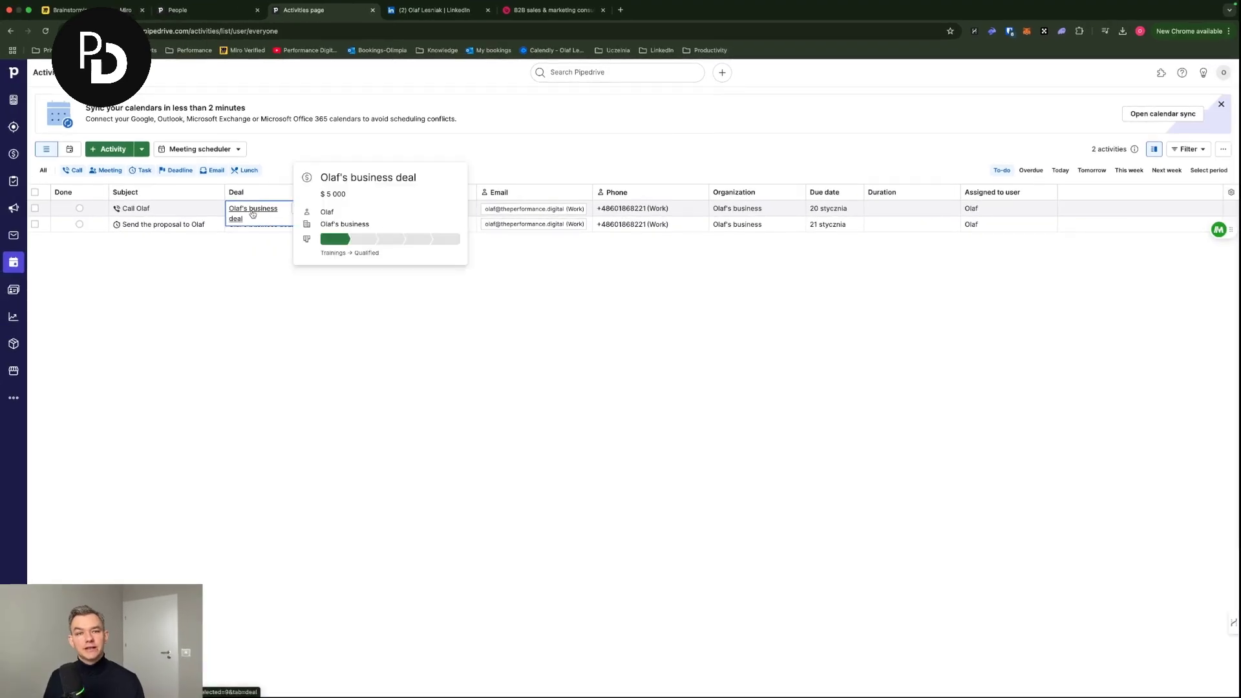
left_click(211, 250)
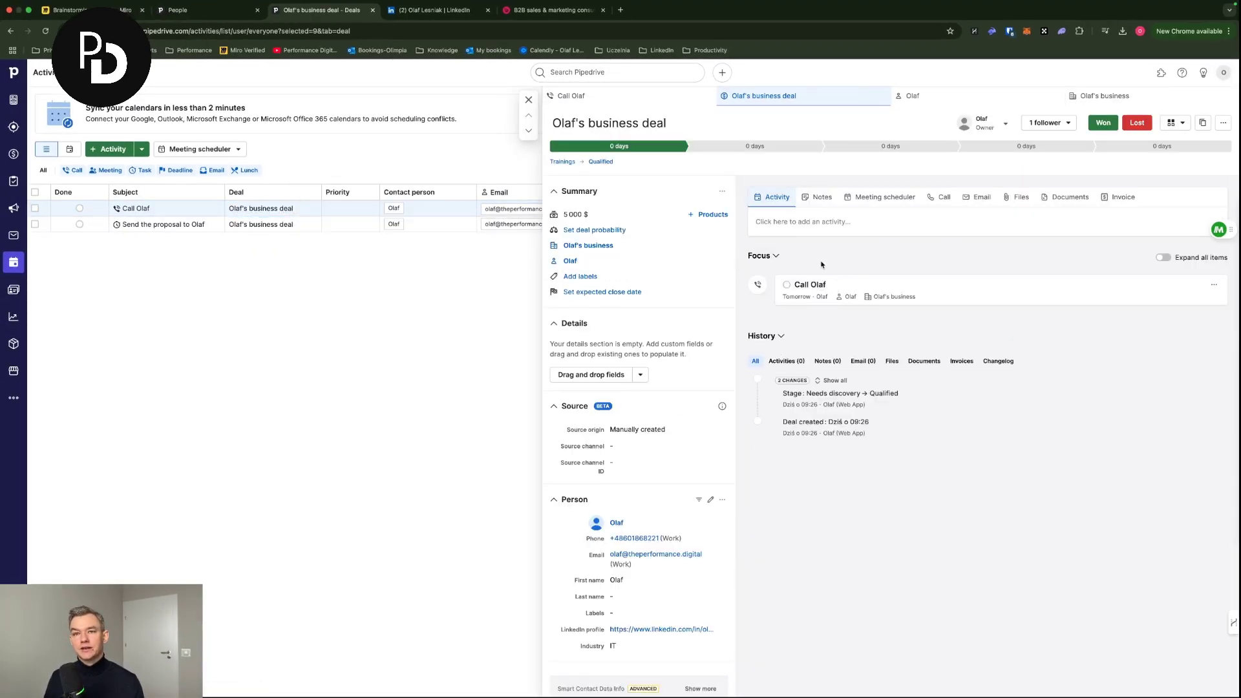
mouse_move(576, 248)
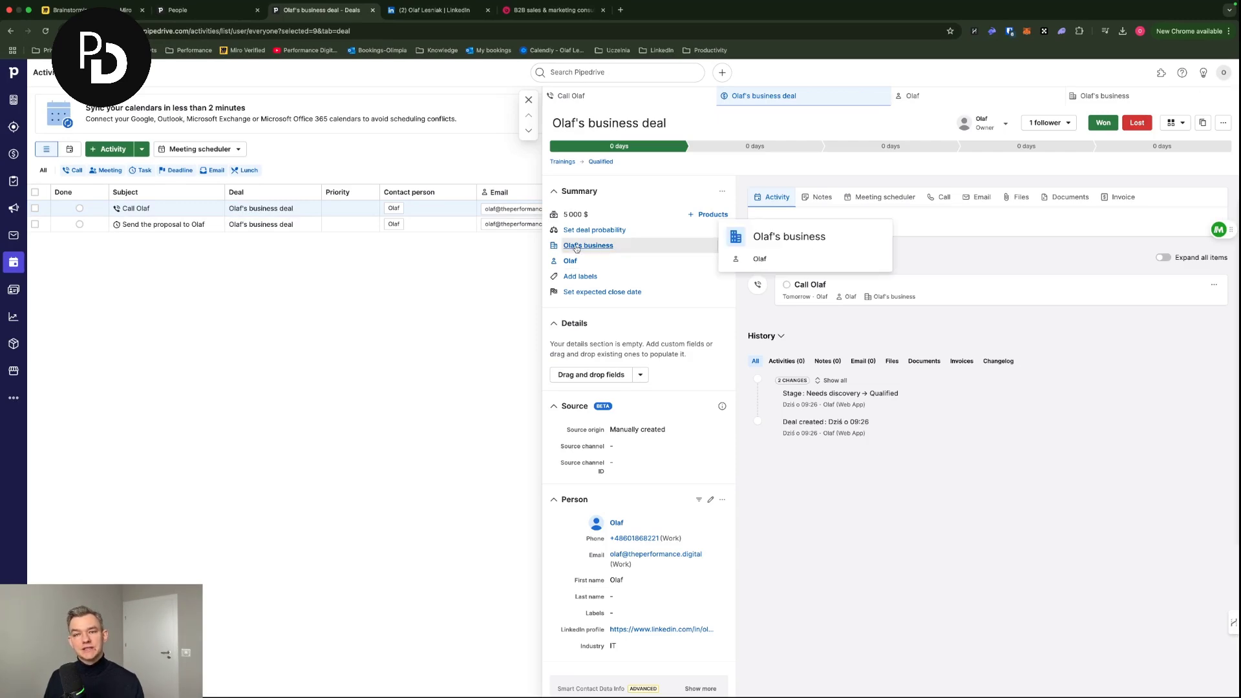
left_click(577, 246)
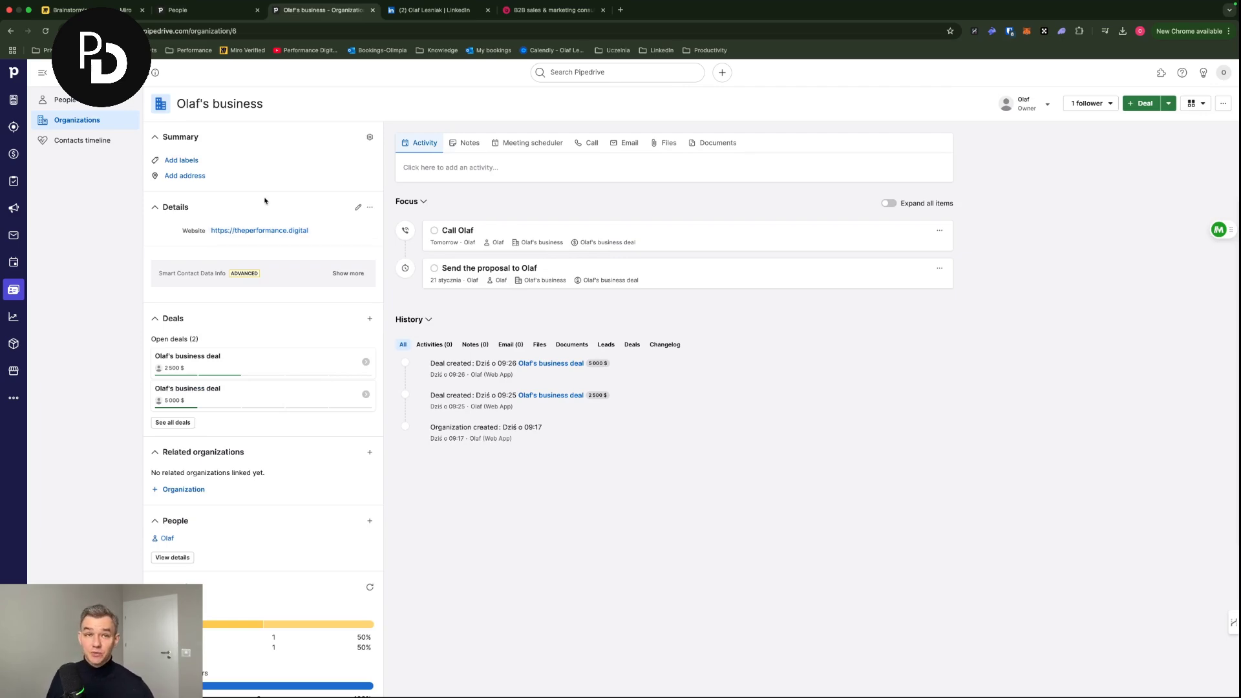
left_click(13, 289)
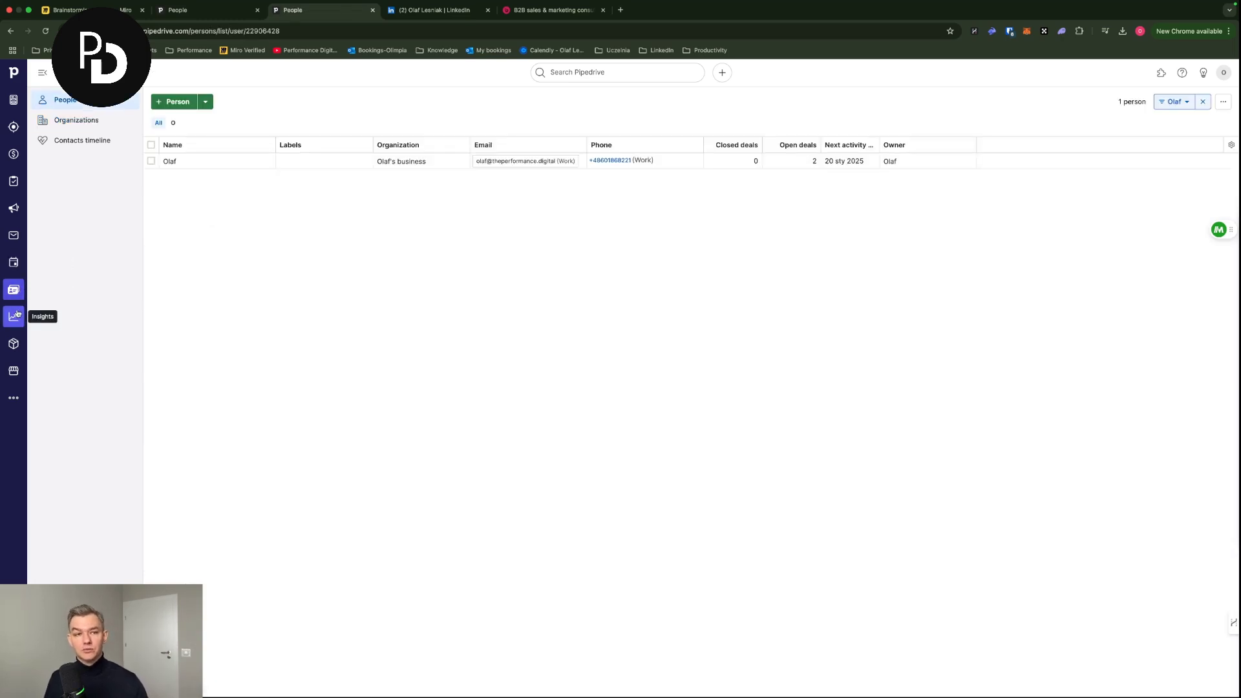
left_click(13, 262)
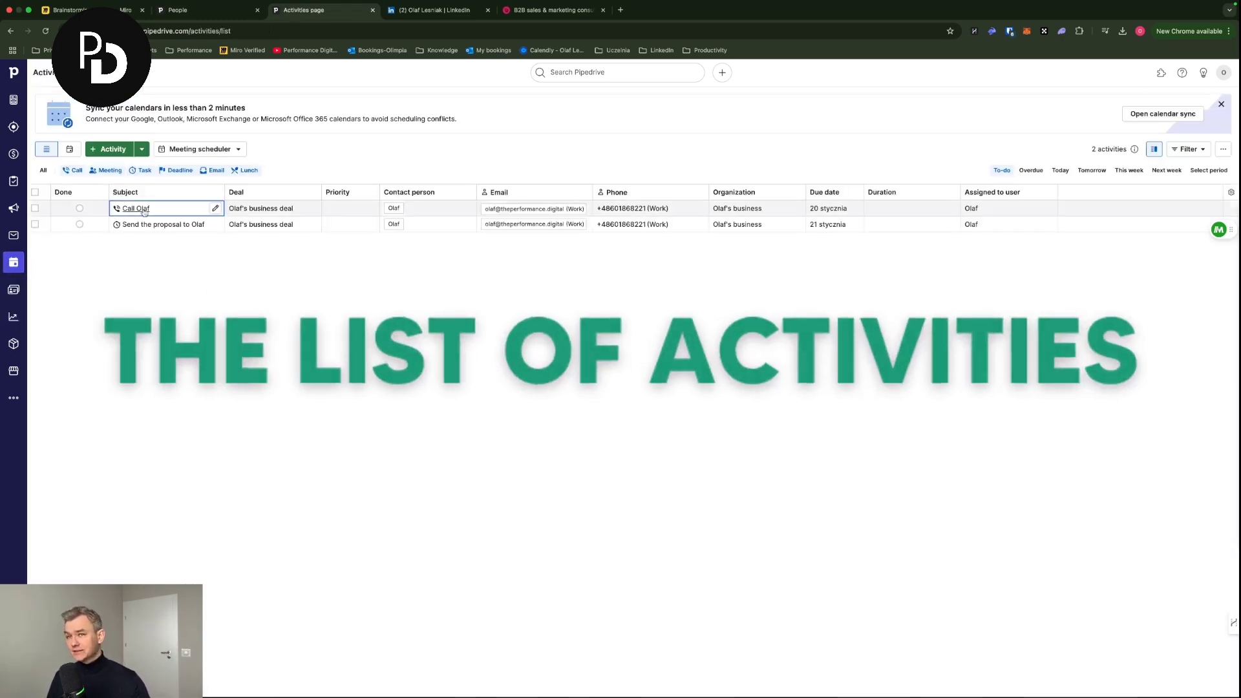